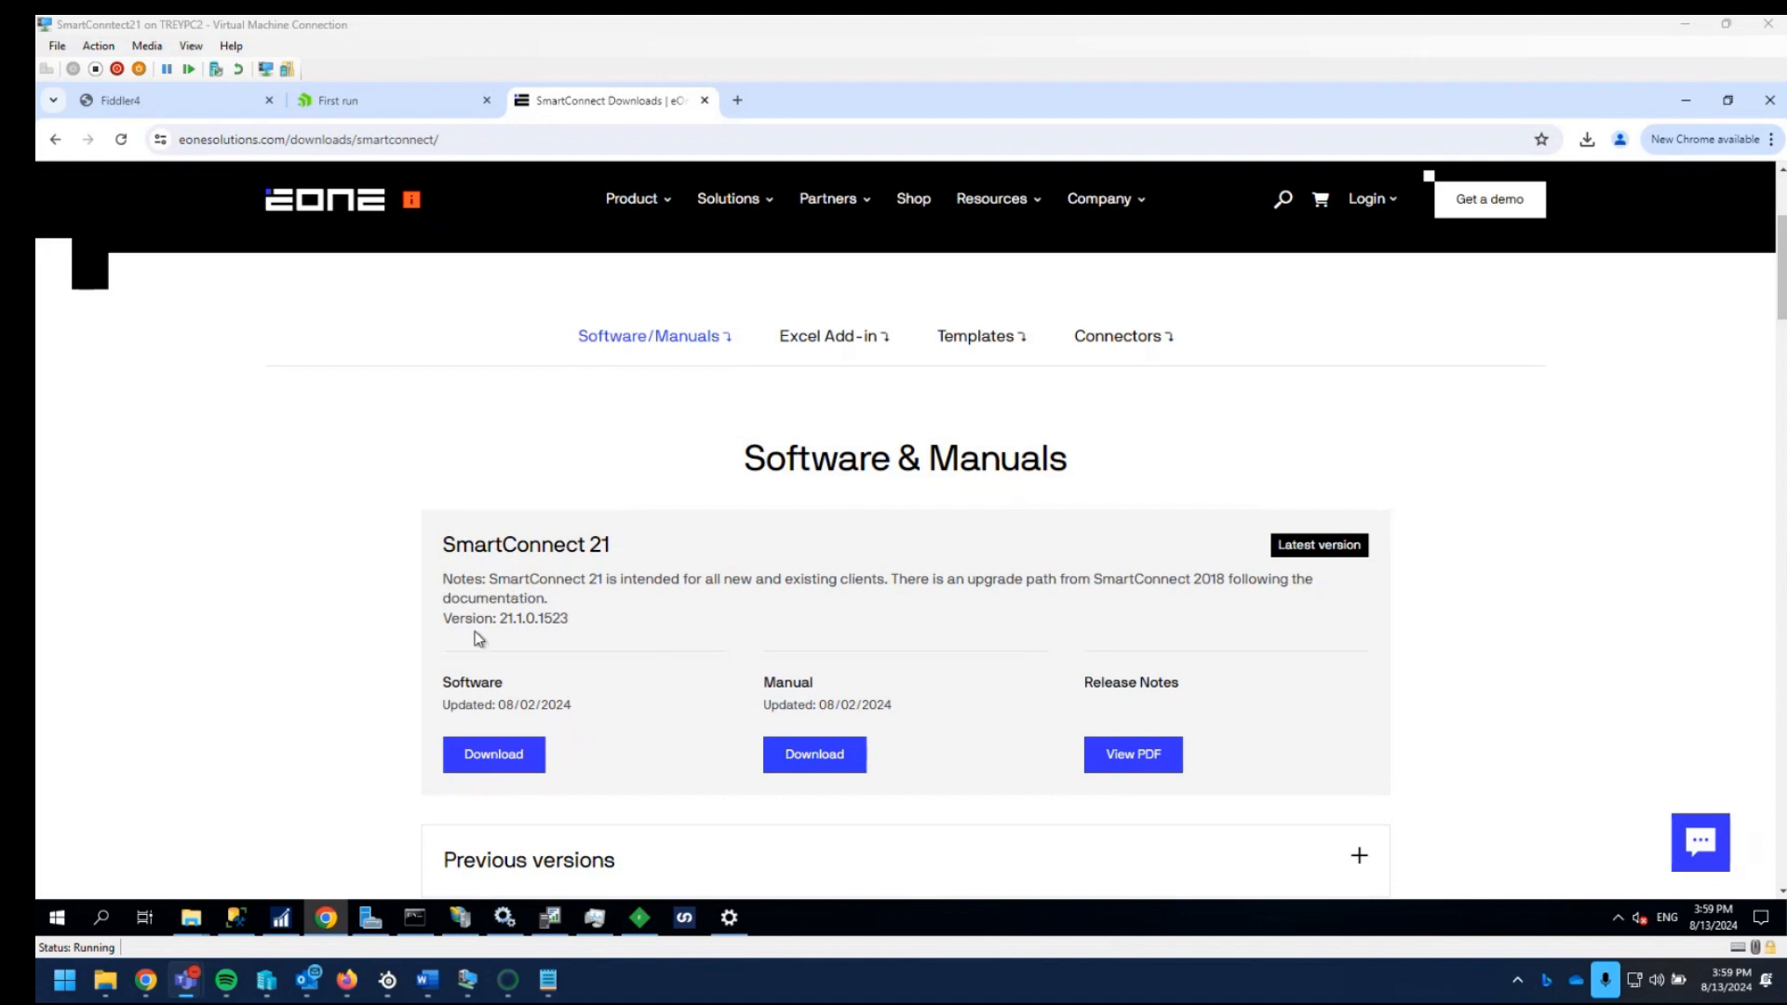
- Download the latest SmartConnect 21 software and check which previous versions the download page offers
{"action": "left_click", "coordinate": [517, 756]}
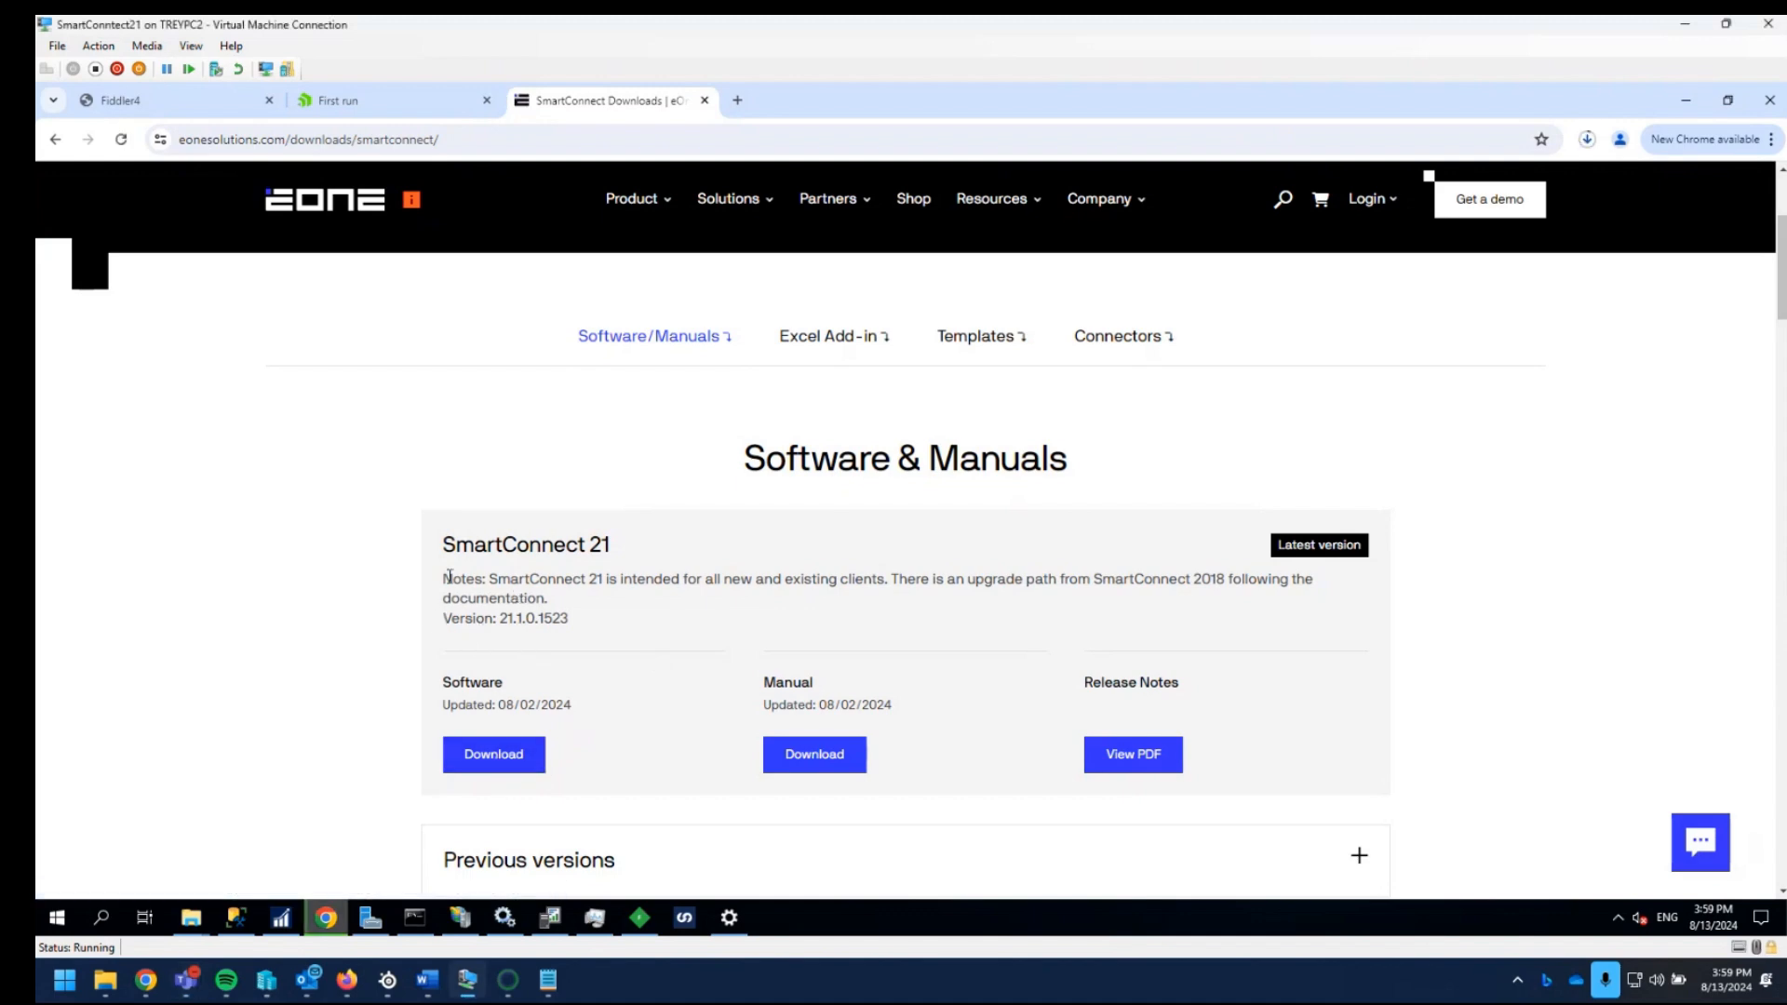
{"action": "left_click", "coordinate": [1589, 144]}
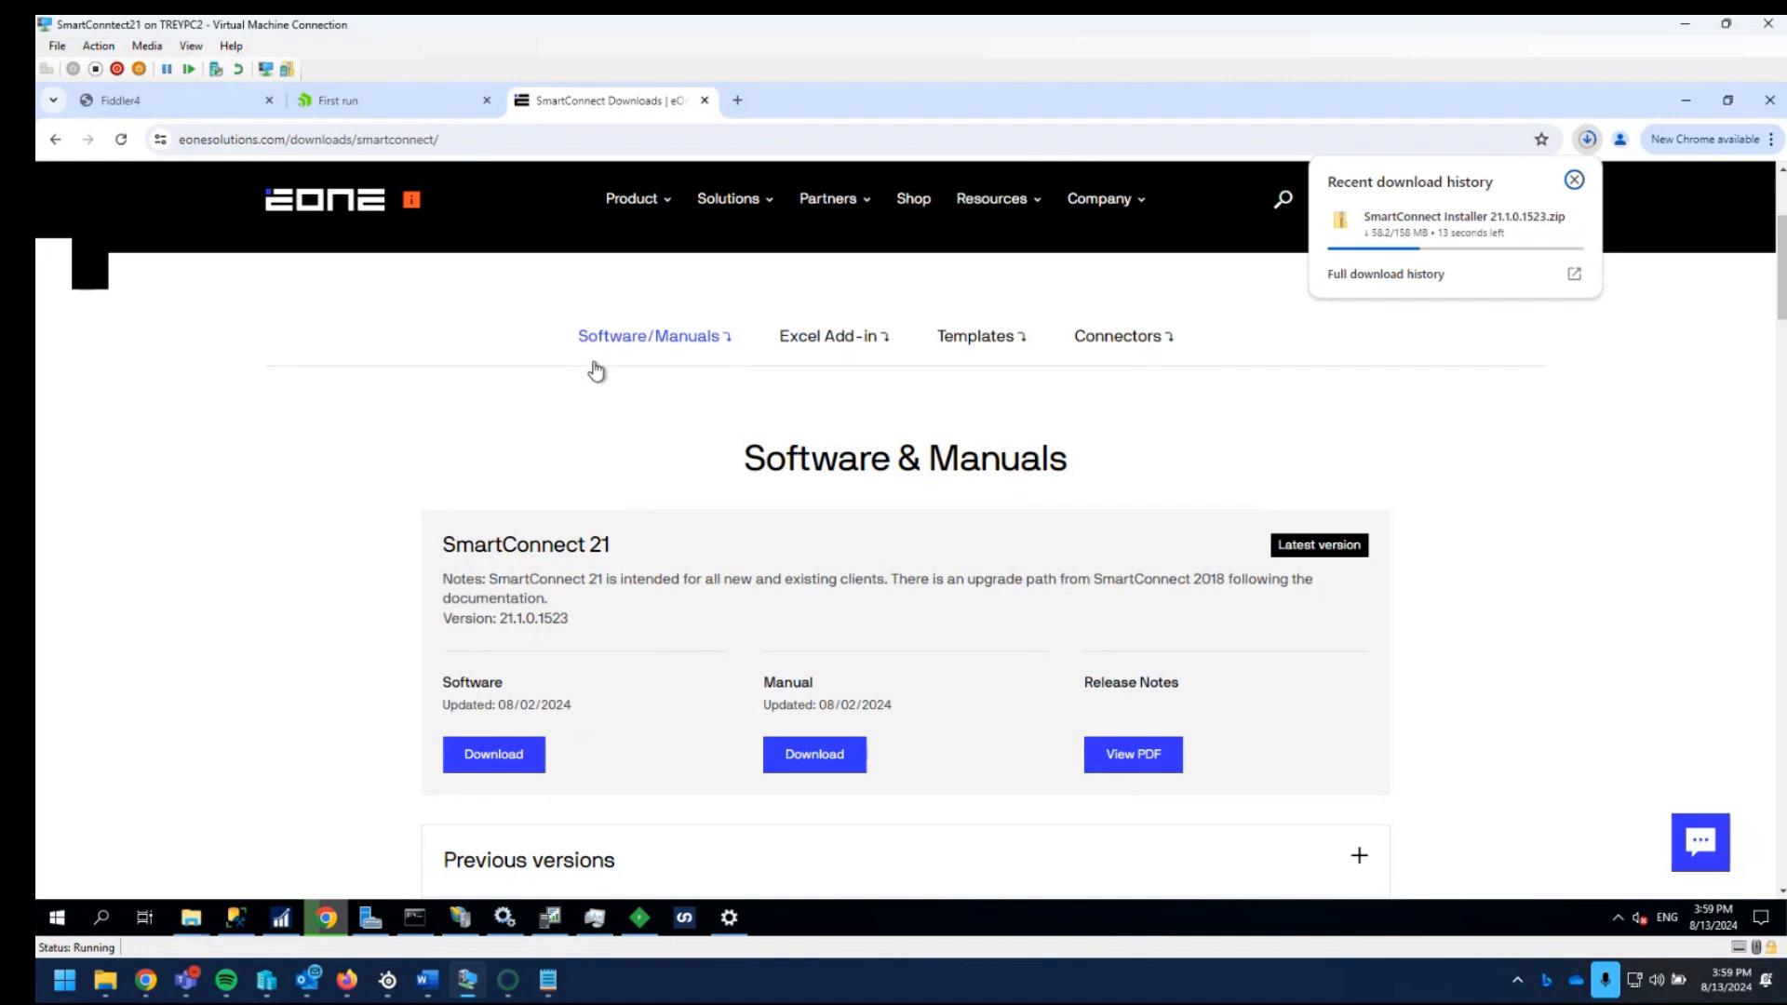
{"action": "scroll", "coordinate": [568, 625], "scroll_direction": "down", "scroll_amount": 3}
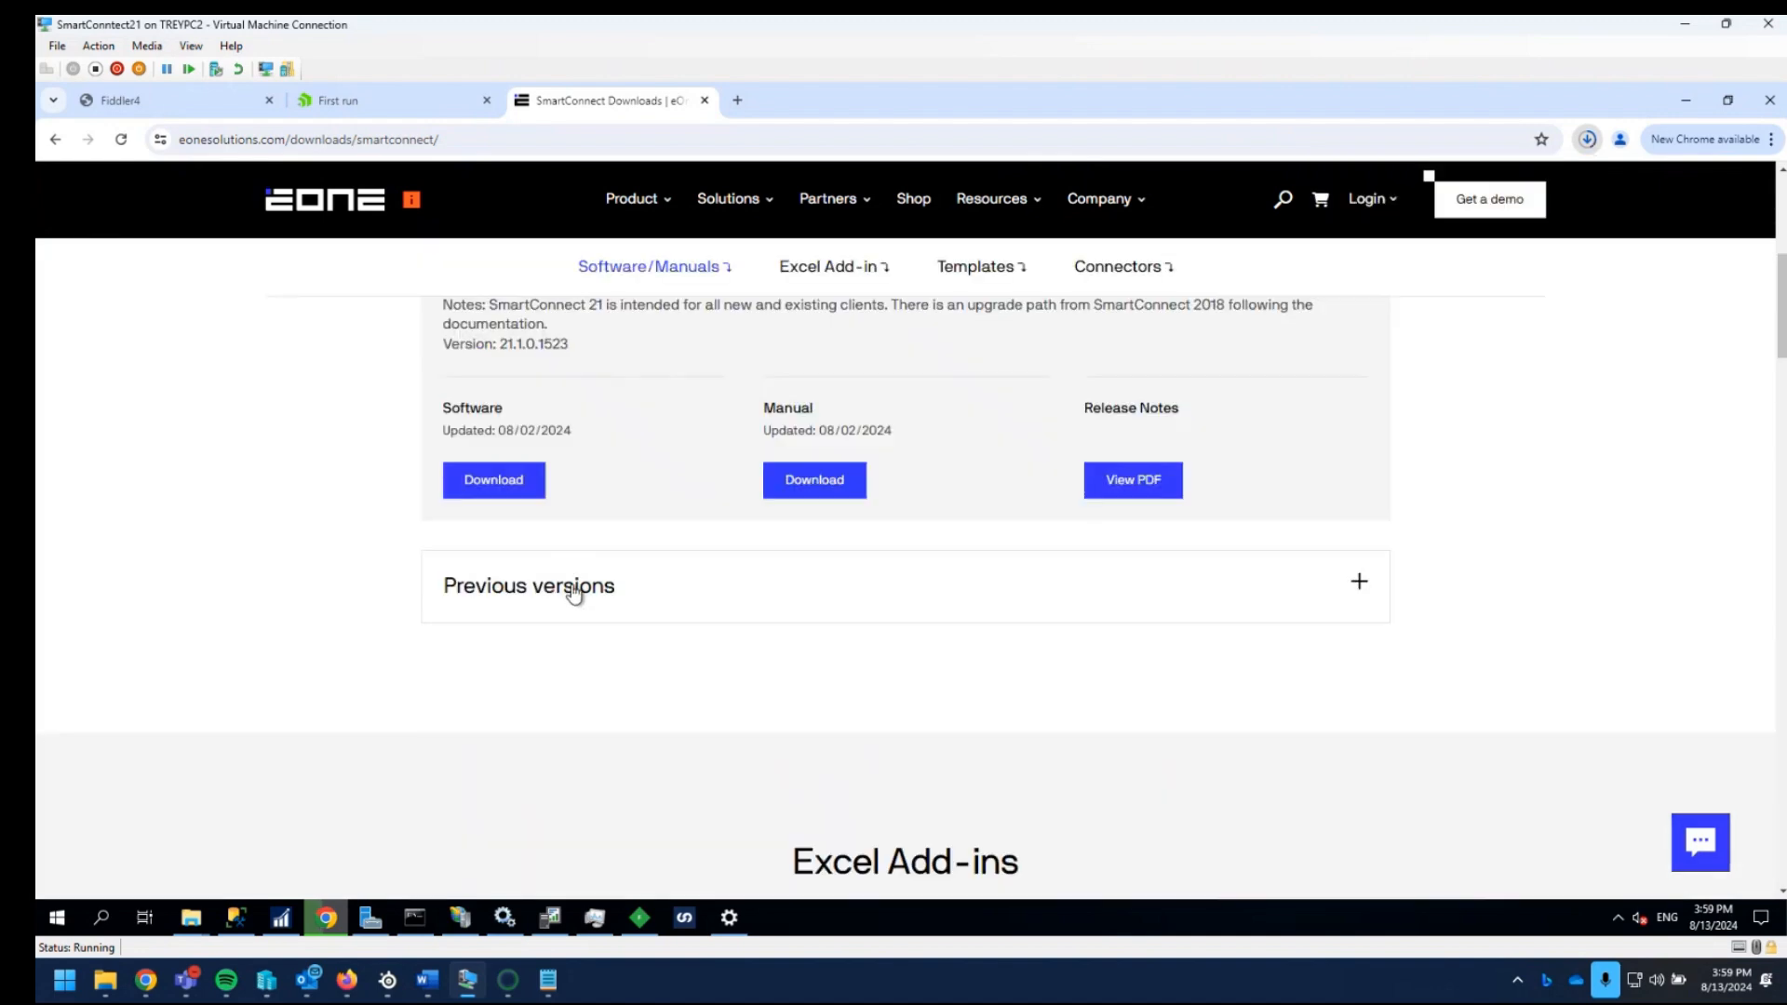
{"action": "left_click", "coordinate": [558, 588]}
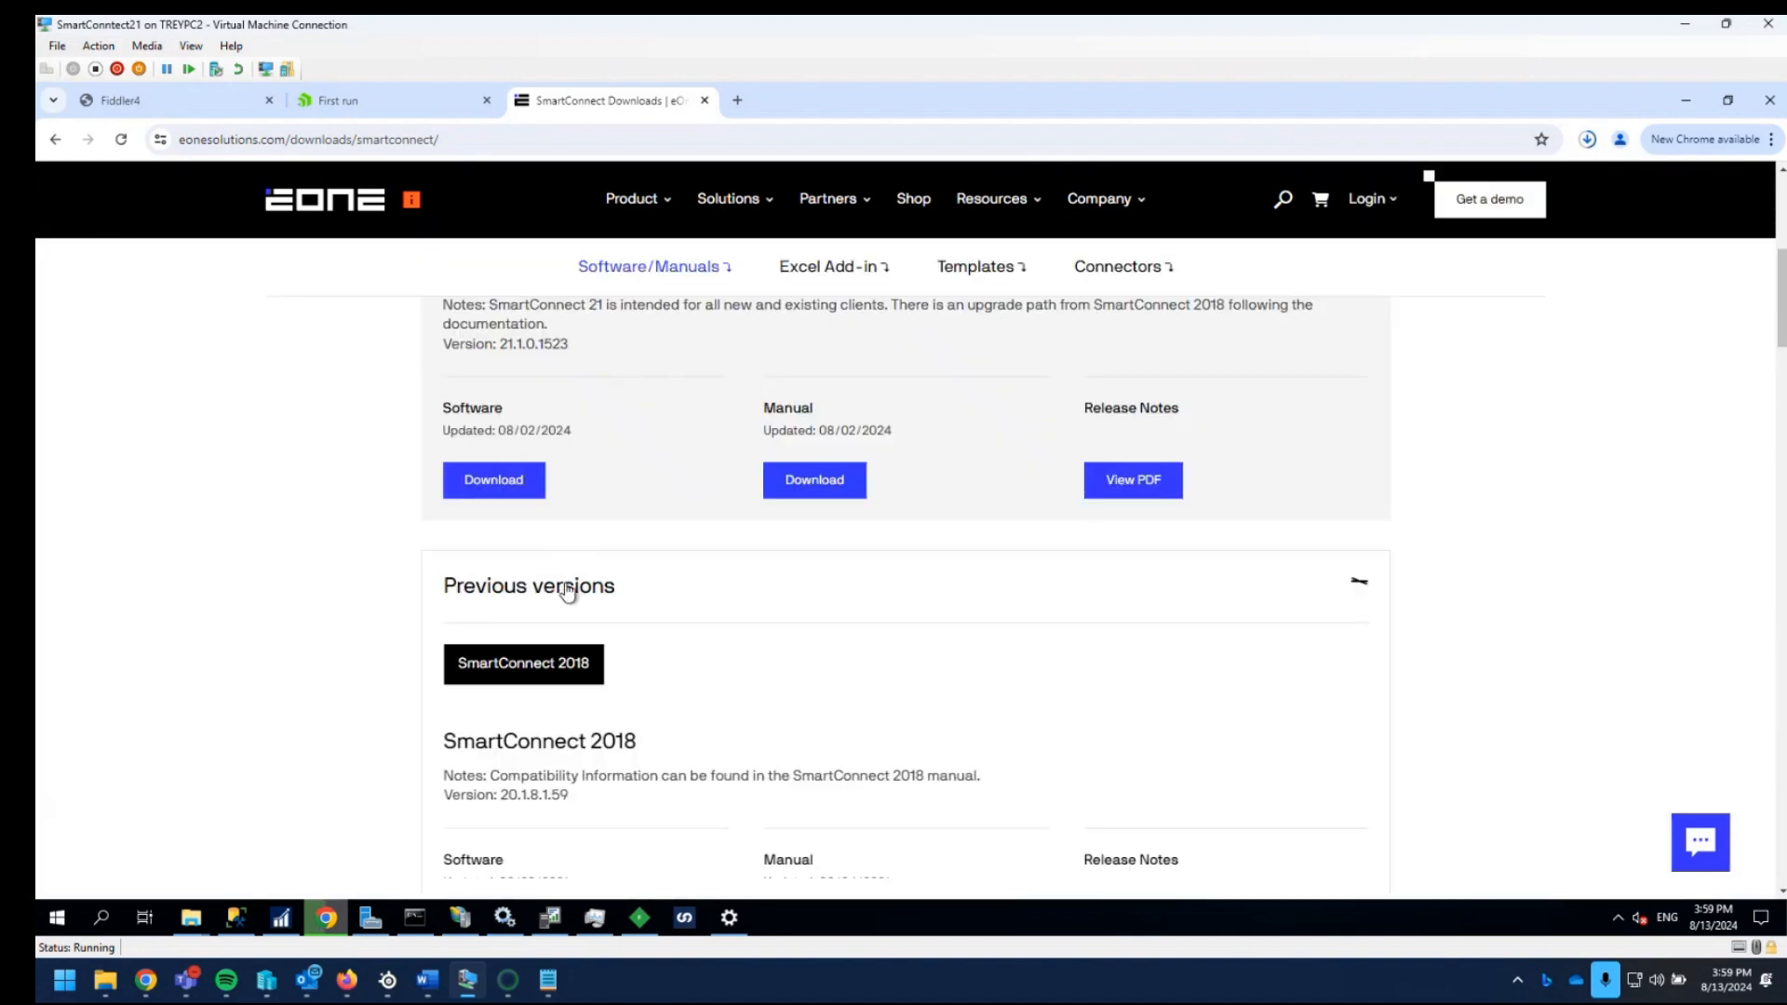
{"action": "left_click", "coordinate": [558, 586]}
{"action": "scroll", "coordinate": [380, 651], "scroll_direction": "up", "scroll_amount": 1}
{"action": "scroll", "coordinate": [423, 666], "scroll_direction": "up", "scroll_amount": 5}
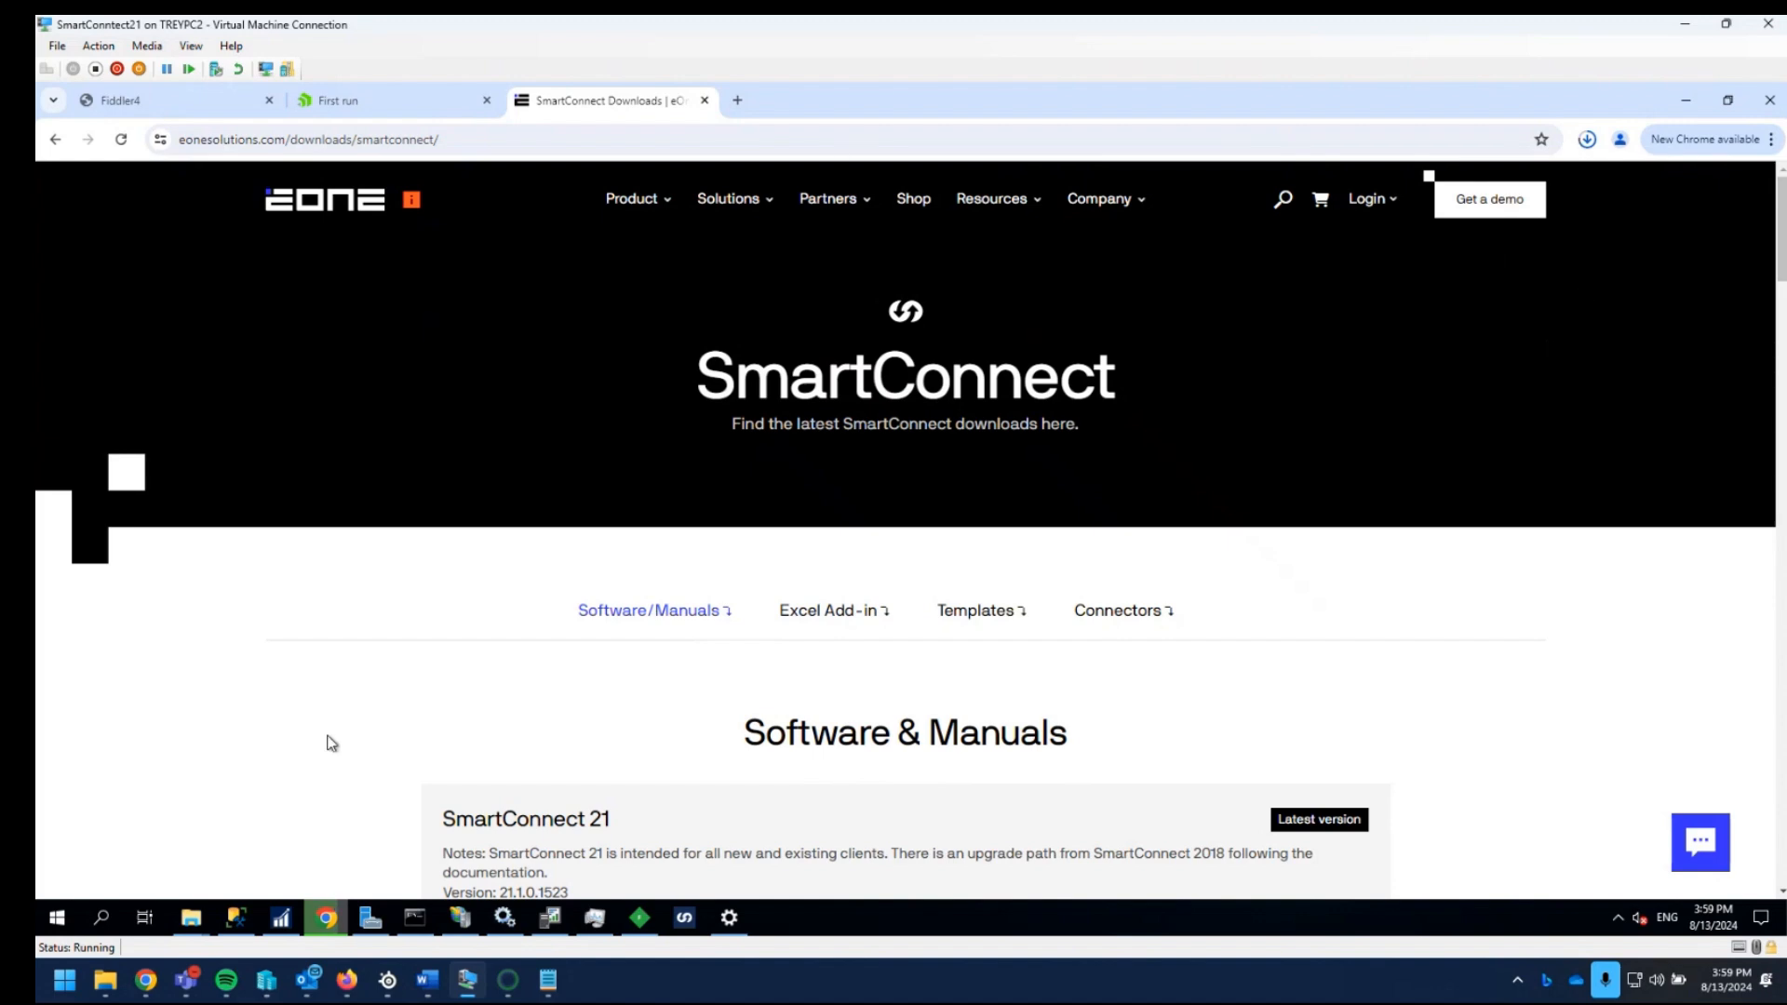
- Close the open Settings window and bring up Add or remove programs through a system search
{"action": "left_click", "coordinate": [745, 912]}
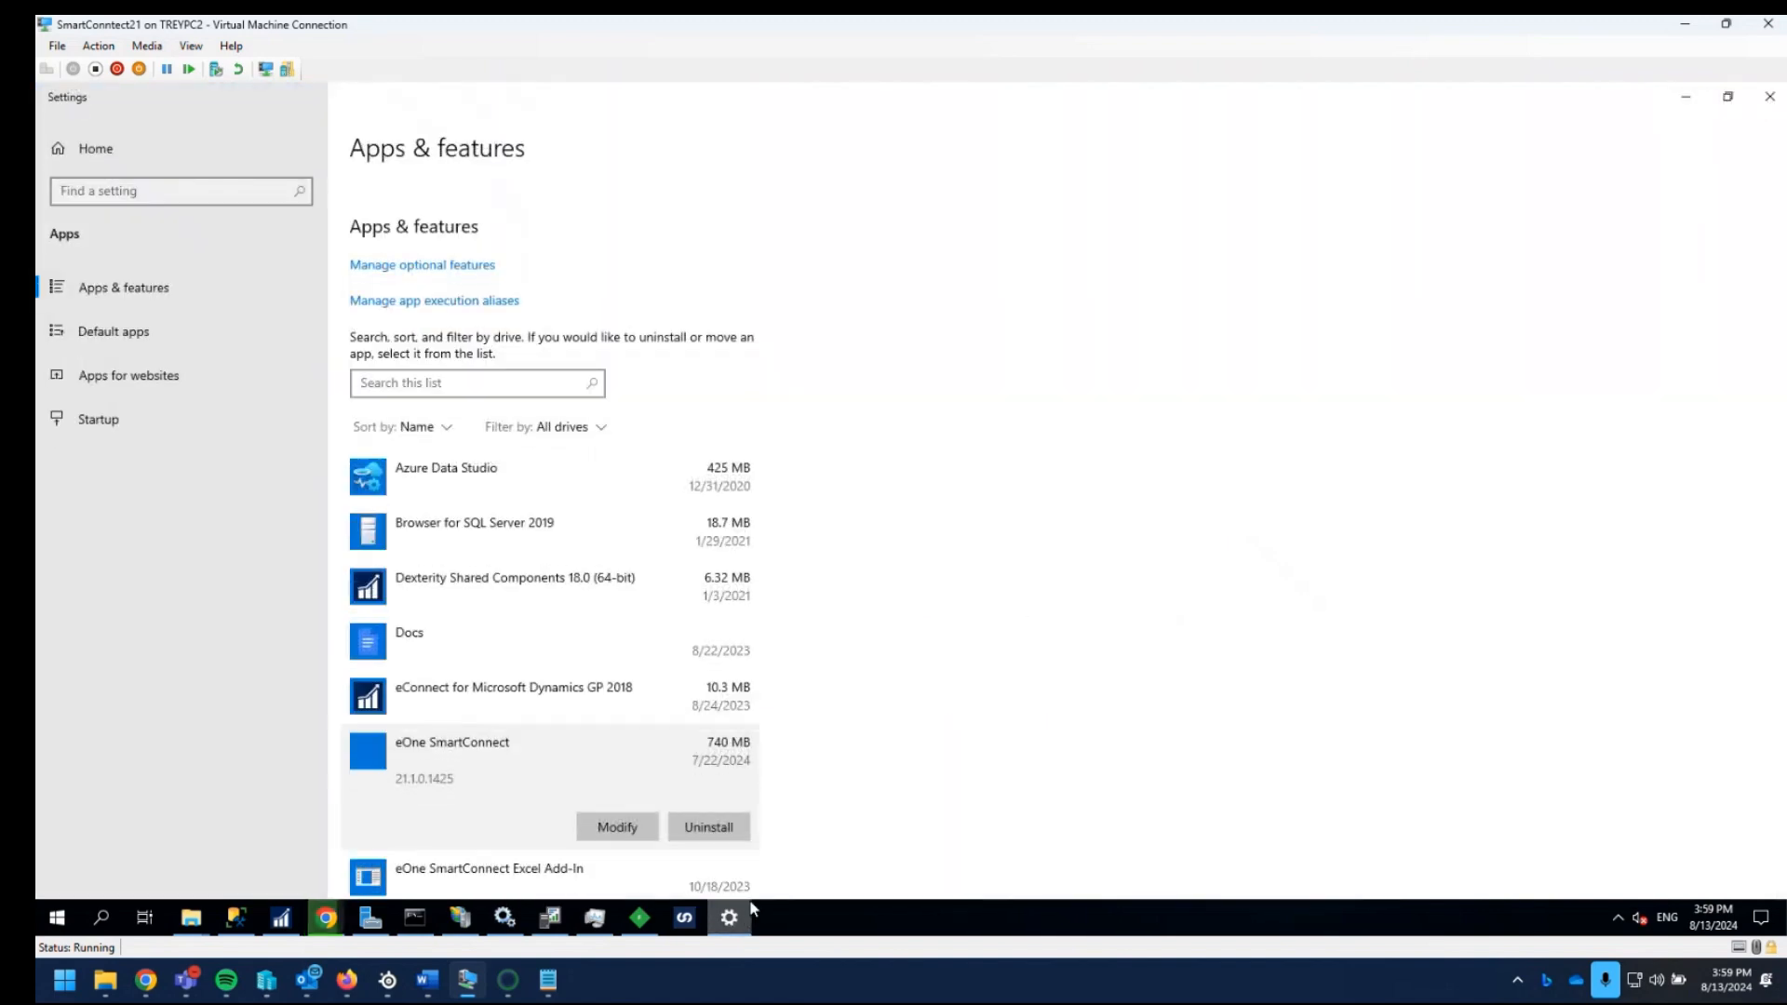
{"action": "left_click", "coordinate": [1774, 105]}
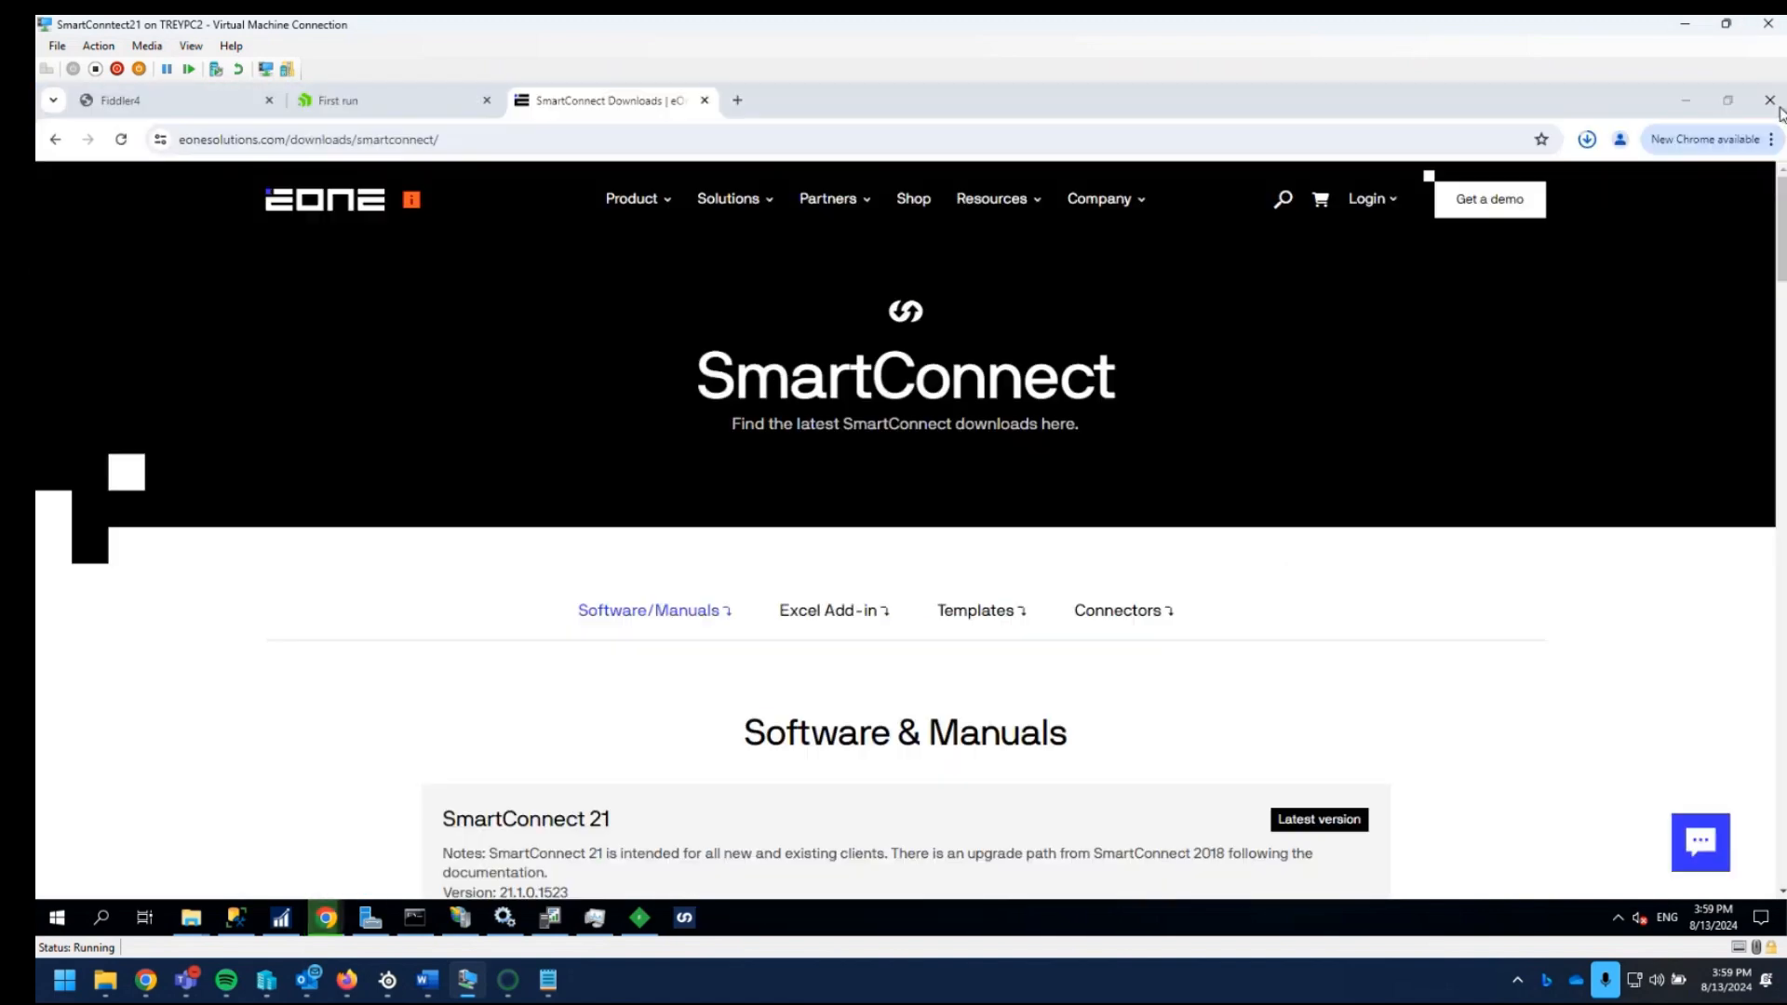
{"action": "left_click", "coordinate": [62, 919]}
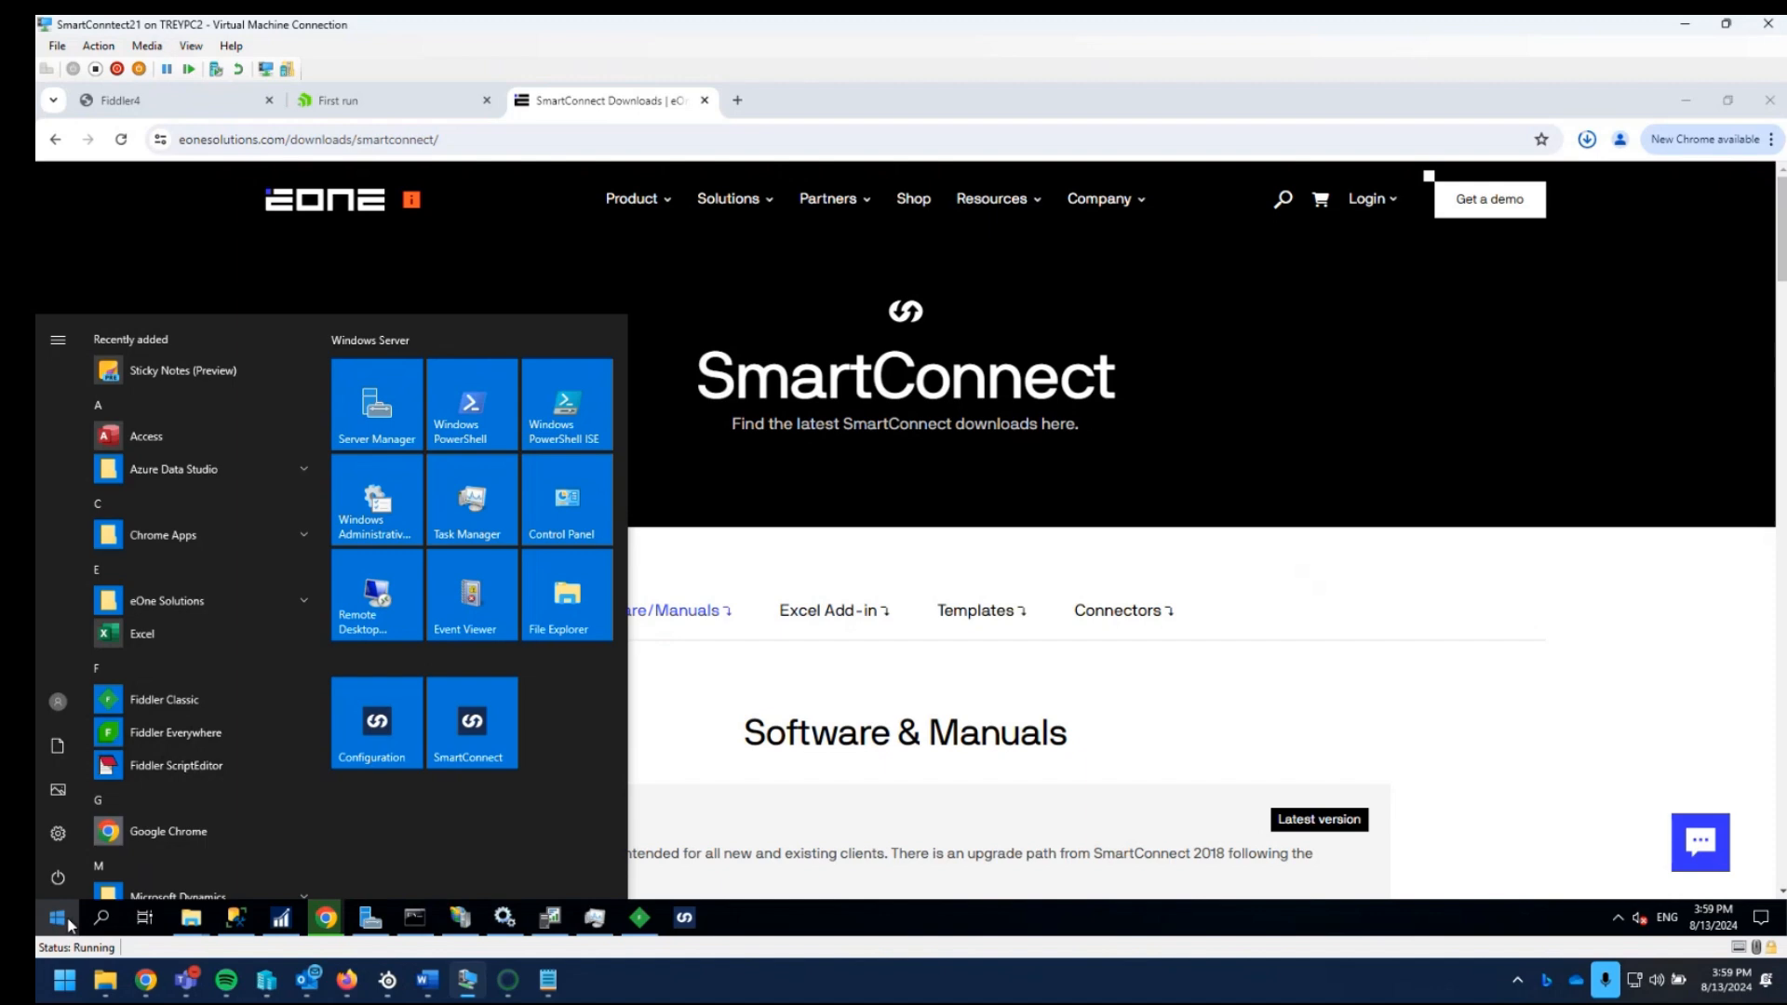
{"action": "type", "text": "unista"}
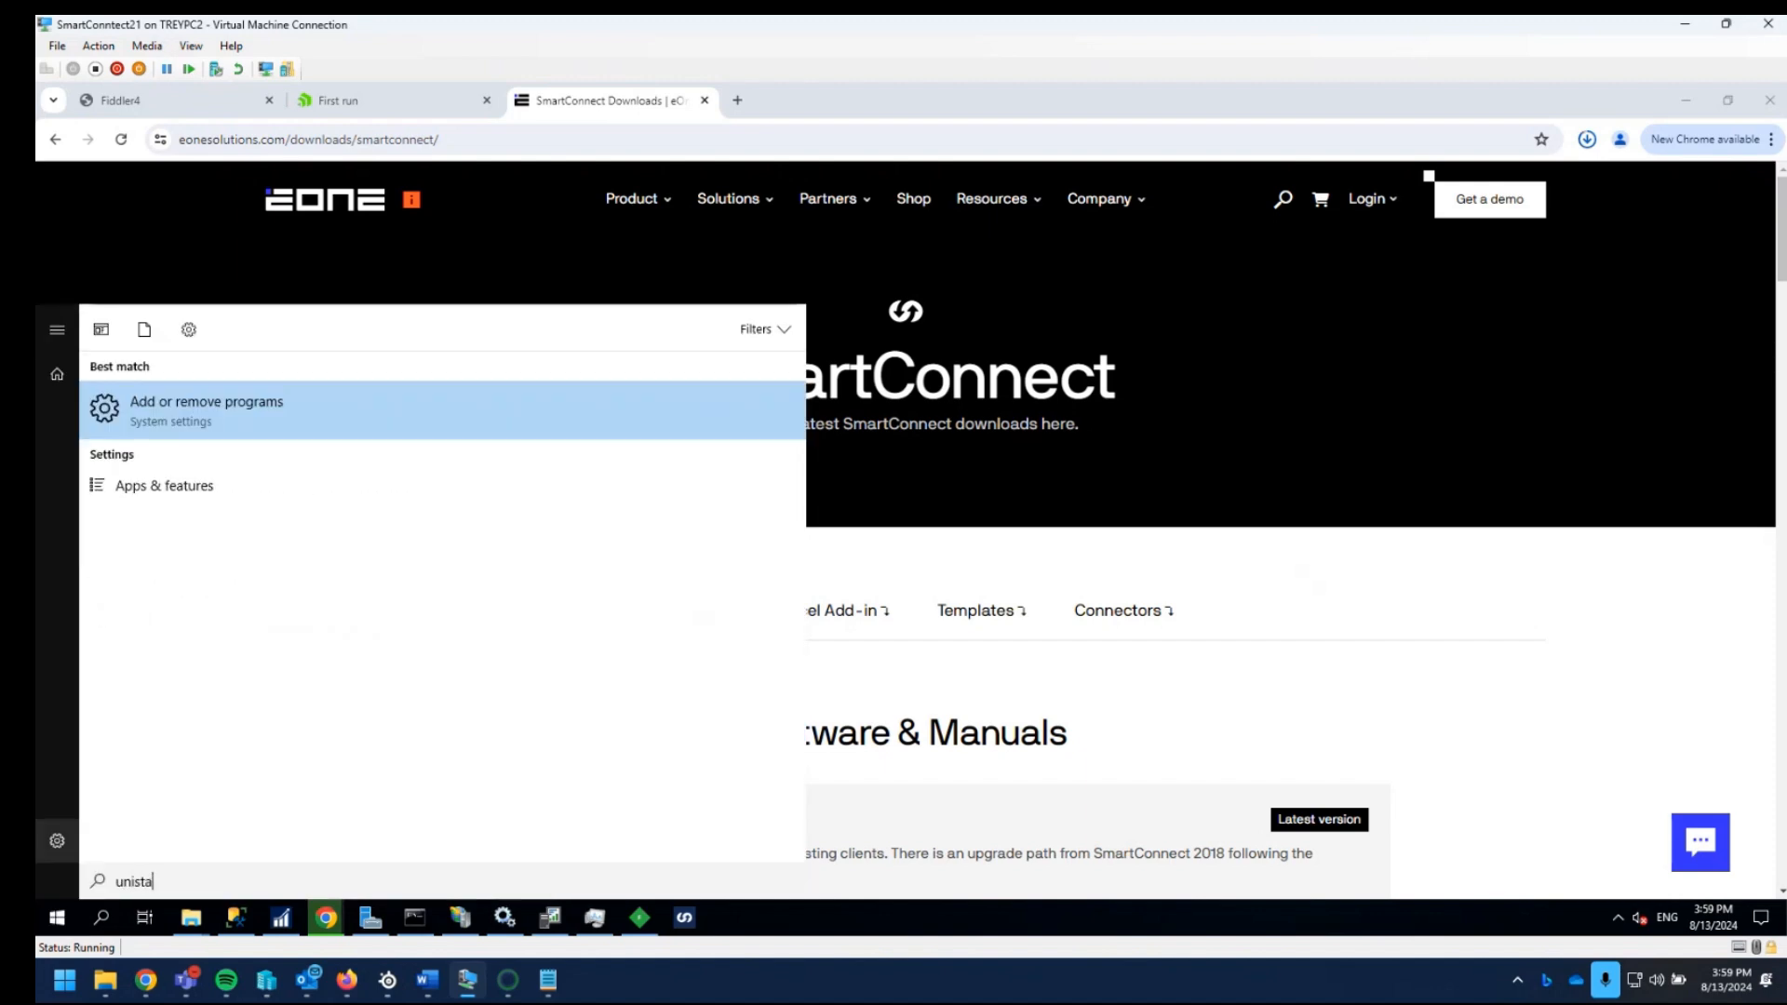
{"action": "left_click", "coordinate": [214, 414]}
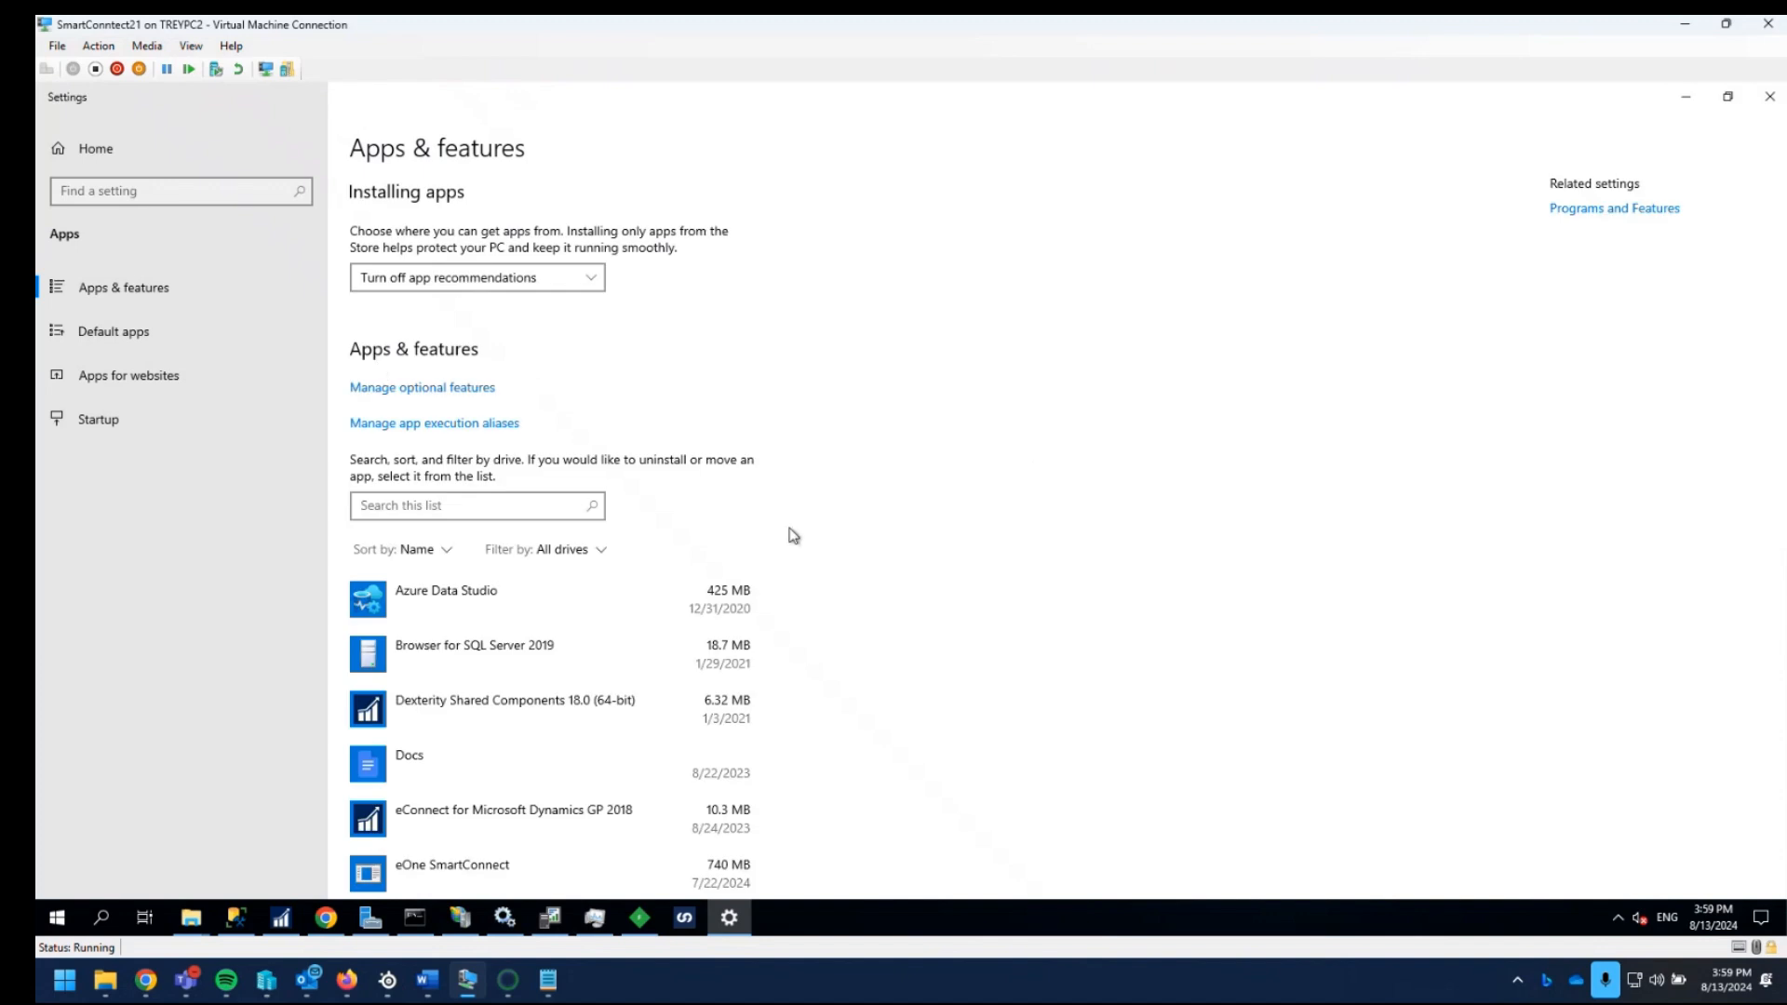
- Uninstall the existing eOne SmartConnect application and close the installed apps list
{"action": "scroll", "coordinate": [482, 741], "scroll_direction": "down", "scroll_amount": 2}
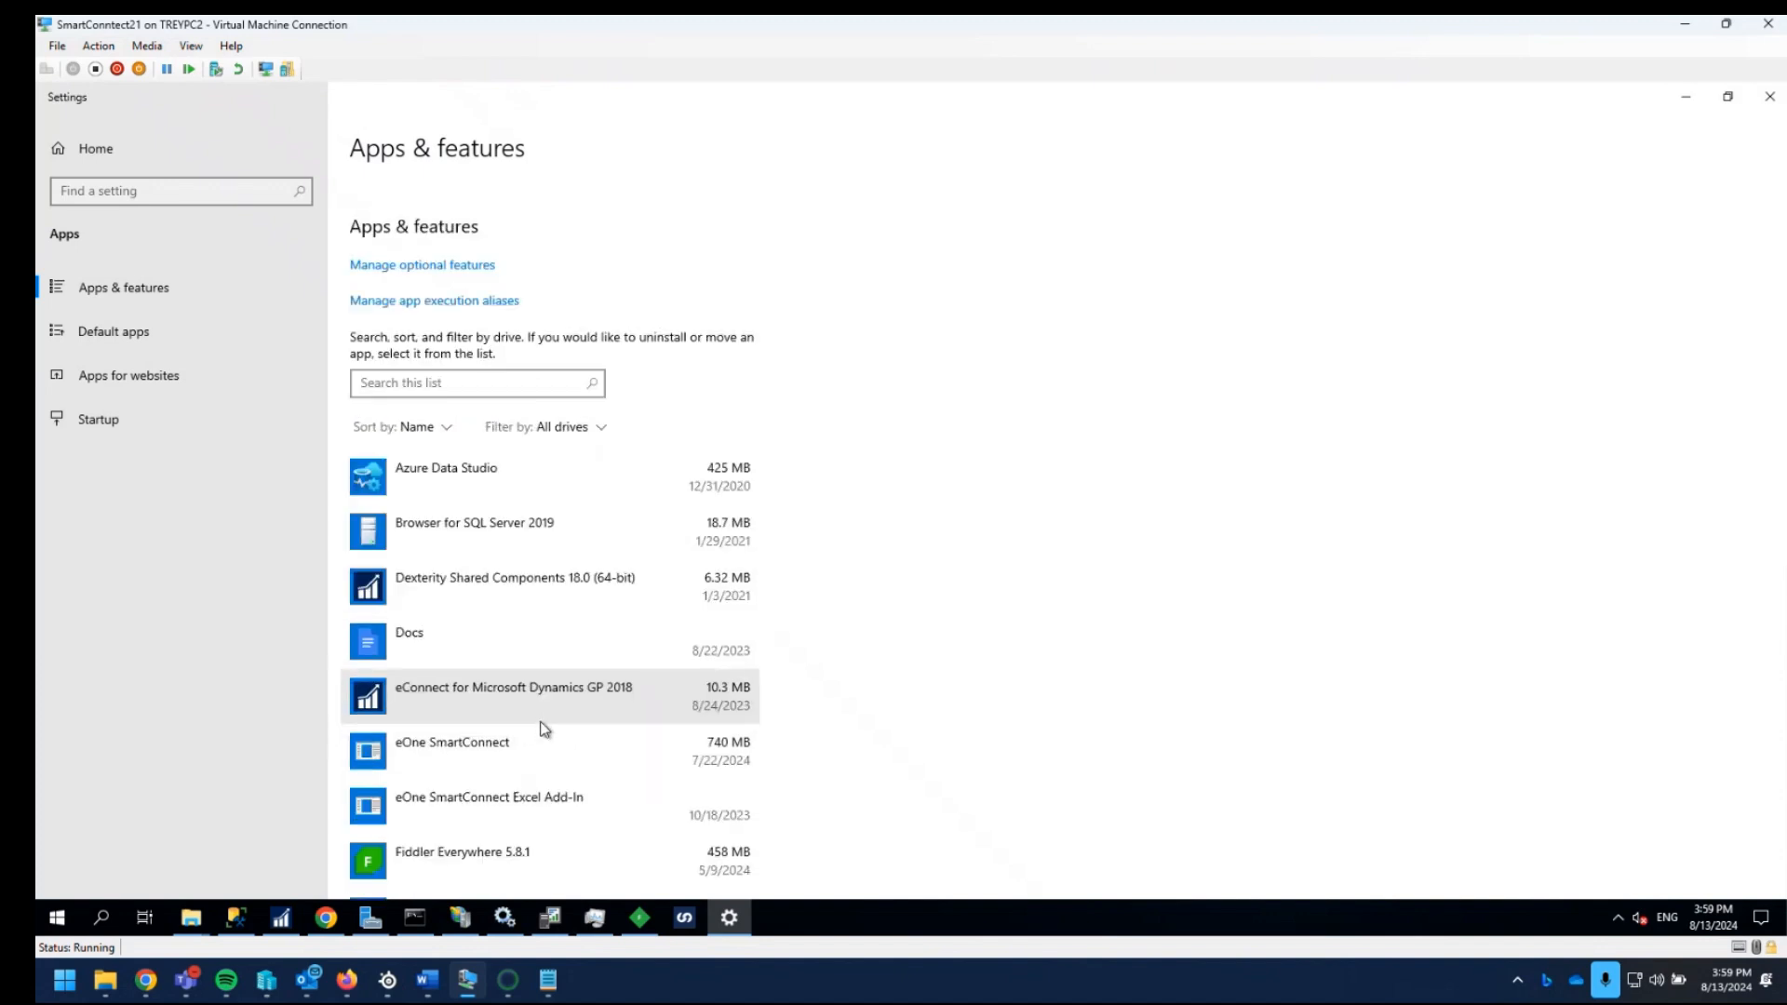
{"action": "left_click", "coordinate": [508, 763]}
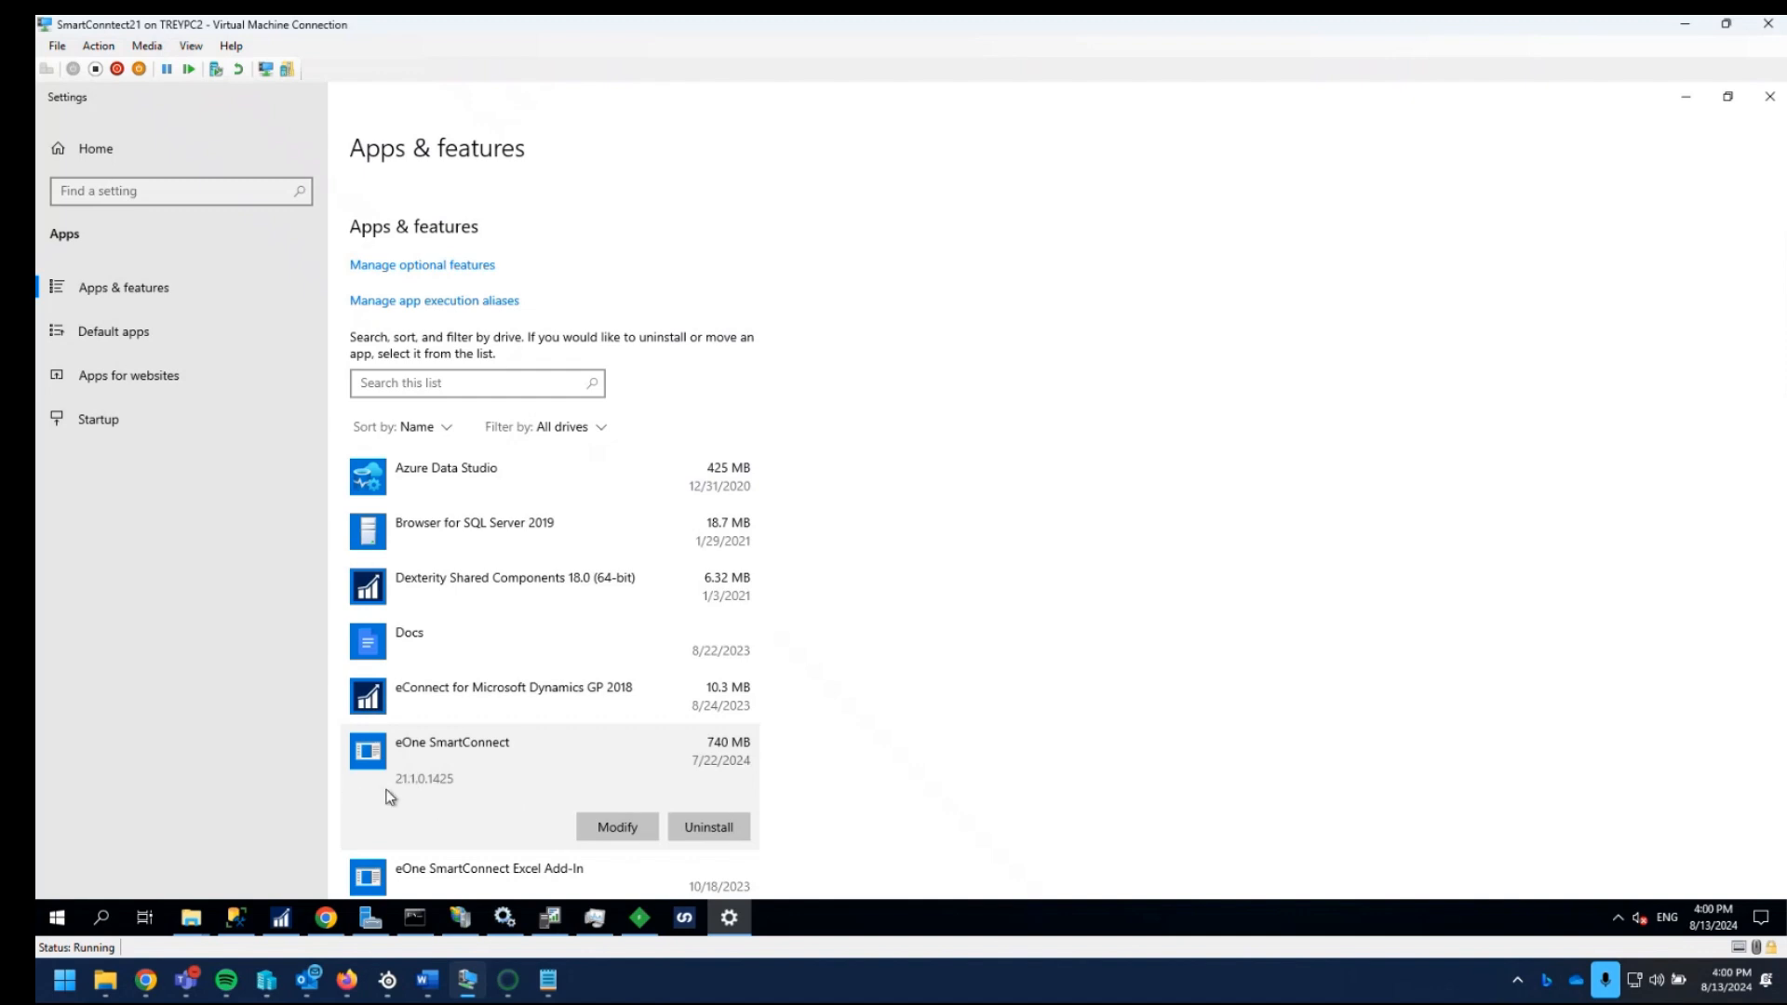
{"action": "left_click", "coordinate": [727, 829]}
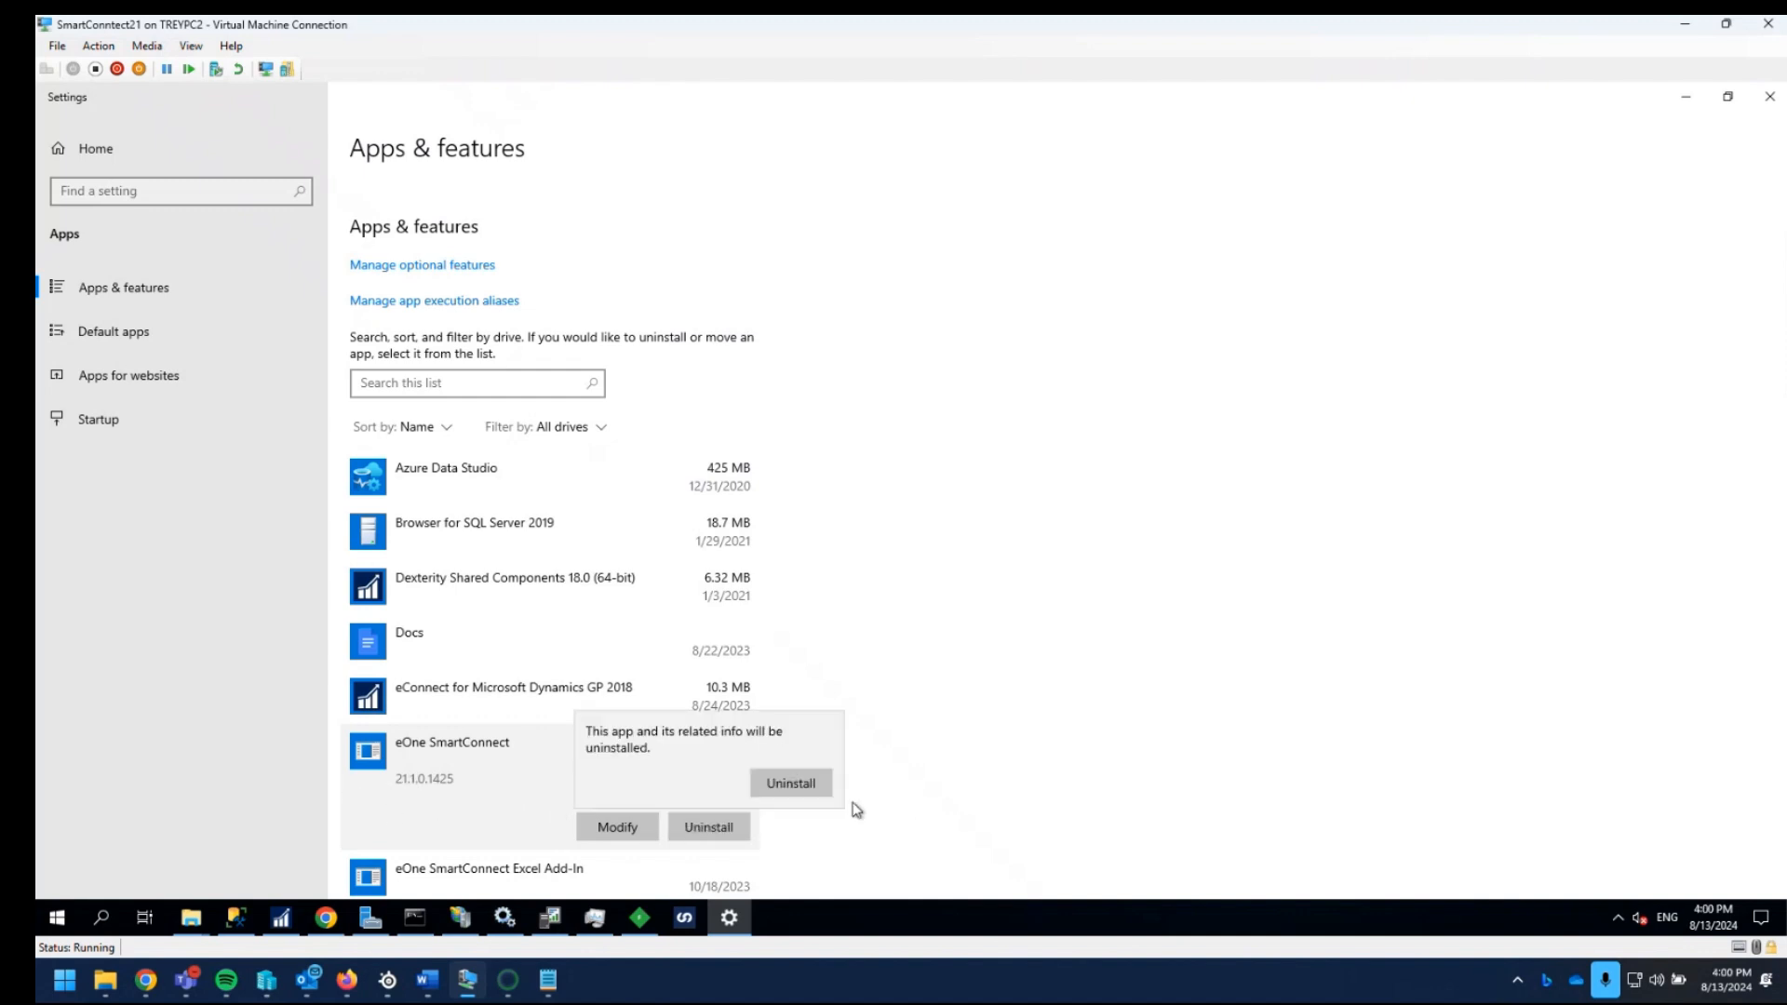
{"action": "left_click", "coordinate": [812, 786]}
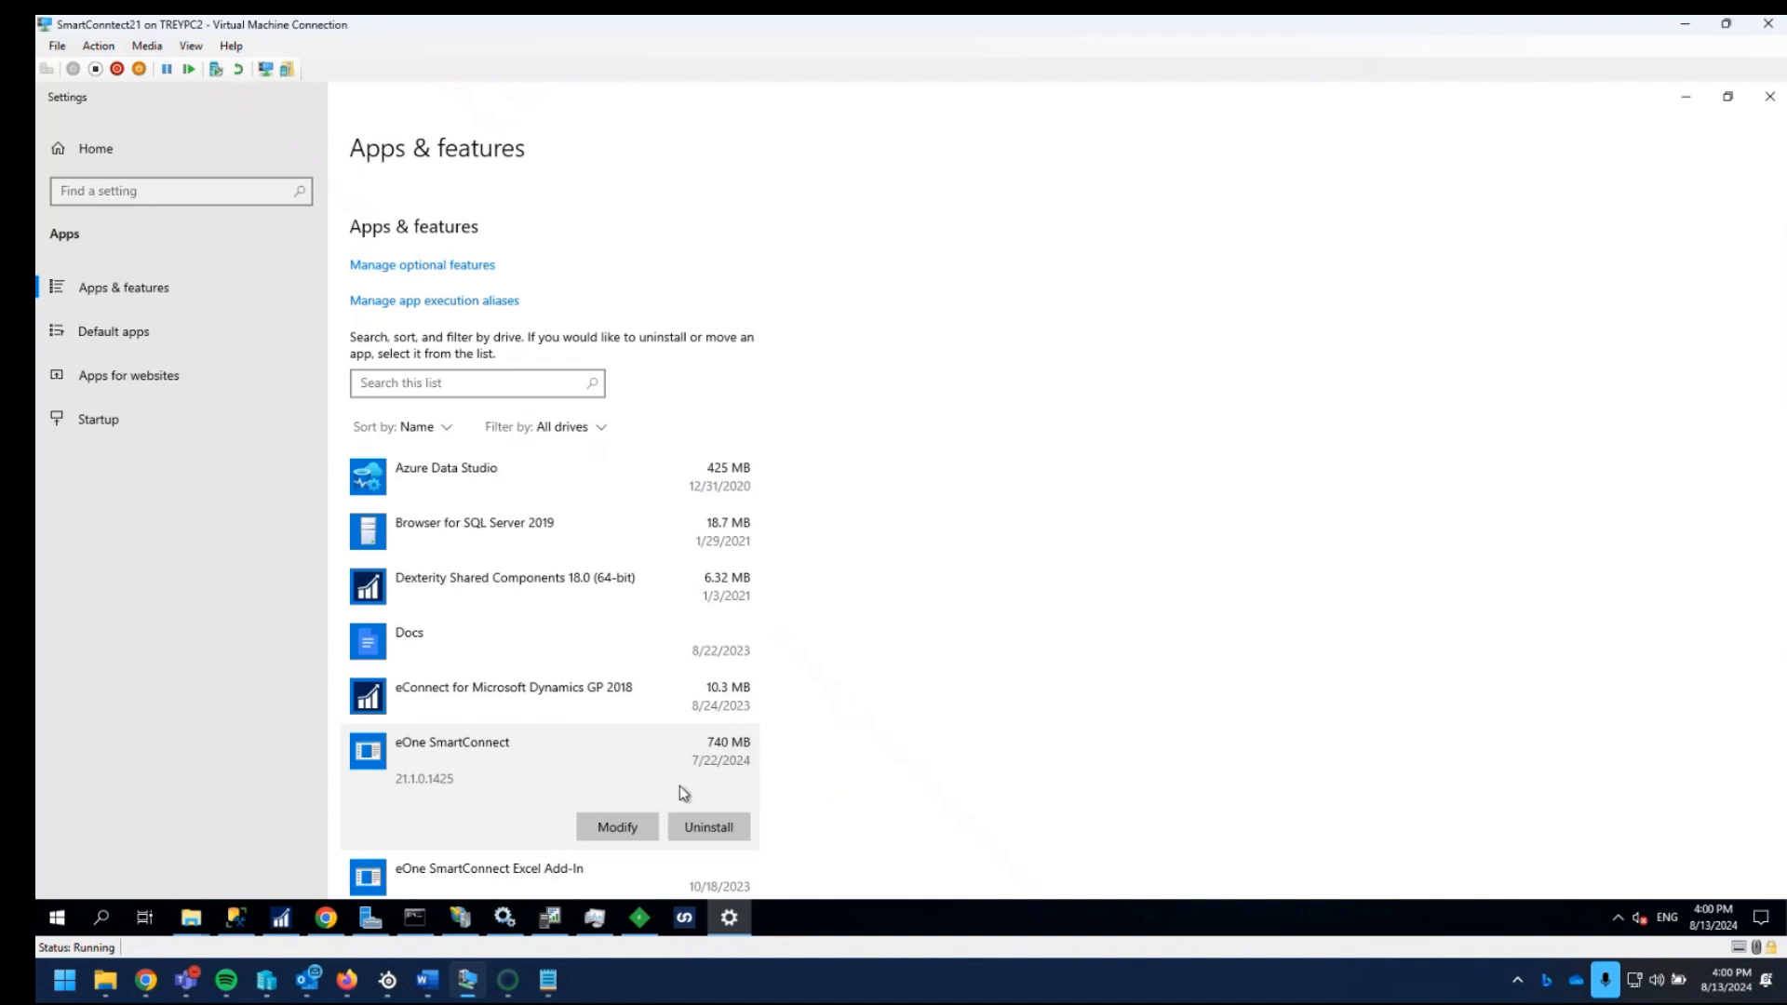
{"action": "left_click", "coordinate": [954, 567]}
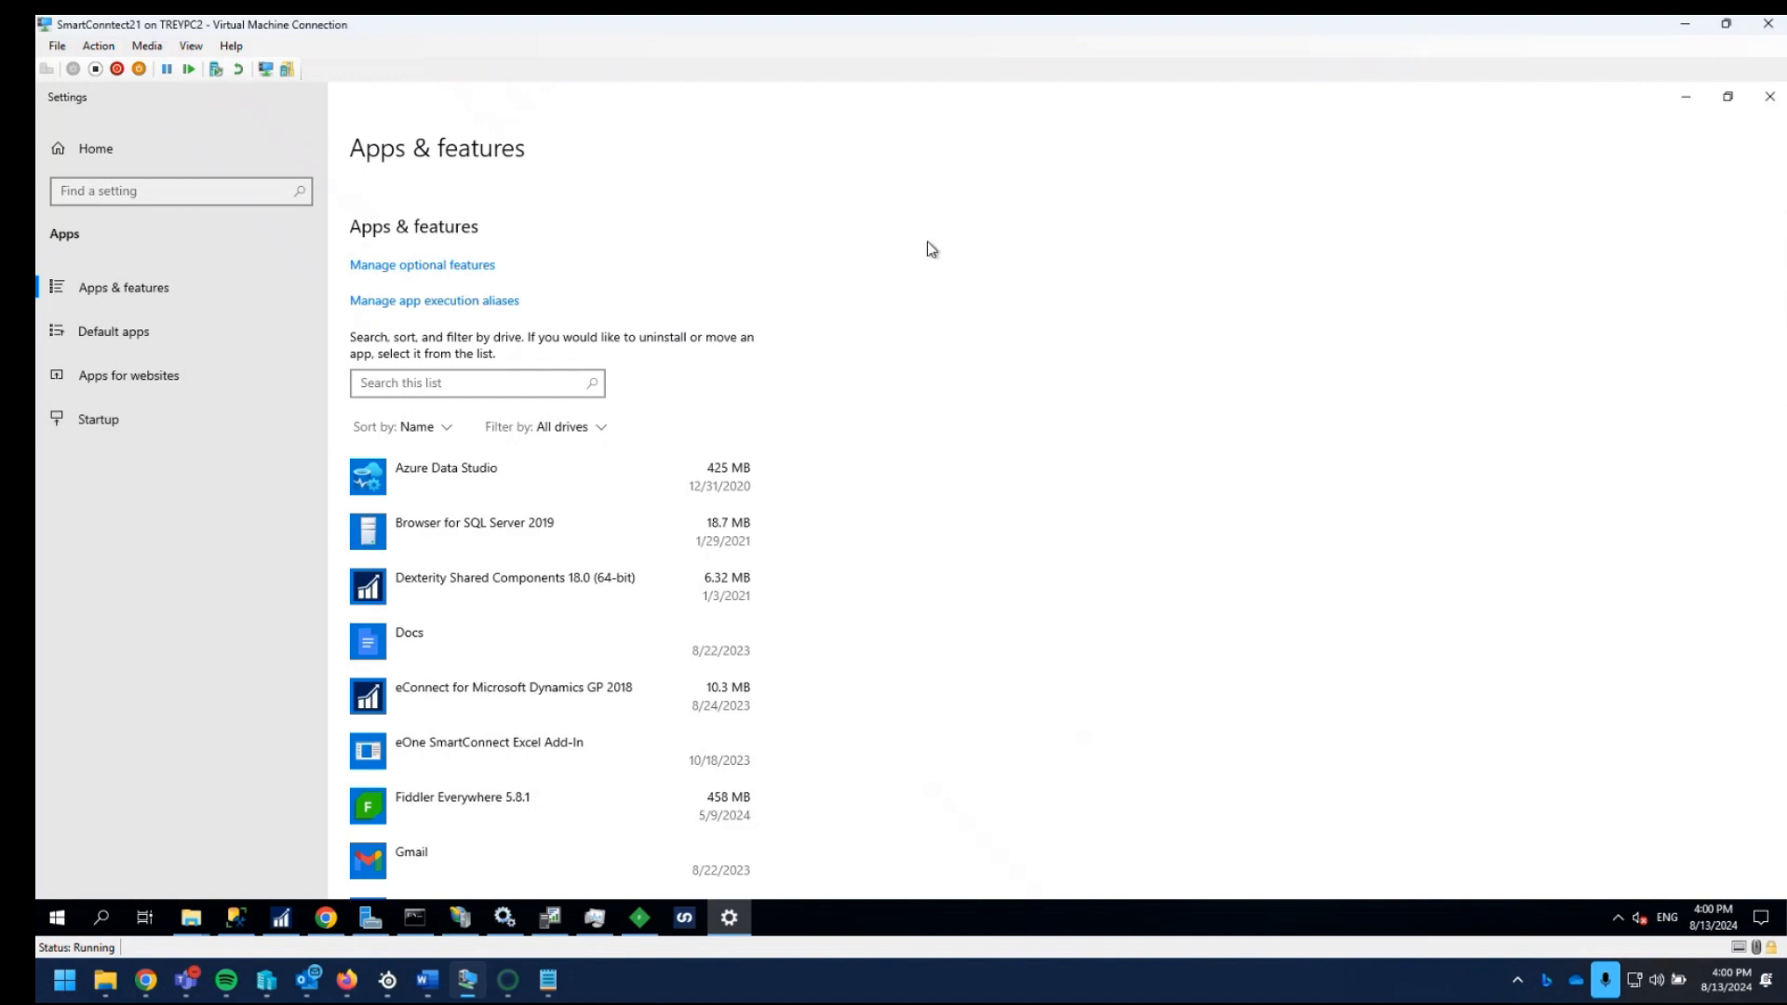
{"action": "left_click", "coordinate": [1769, 96]}
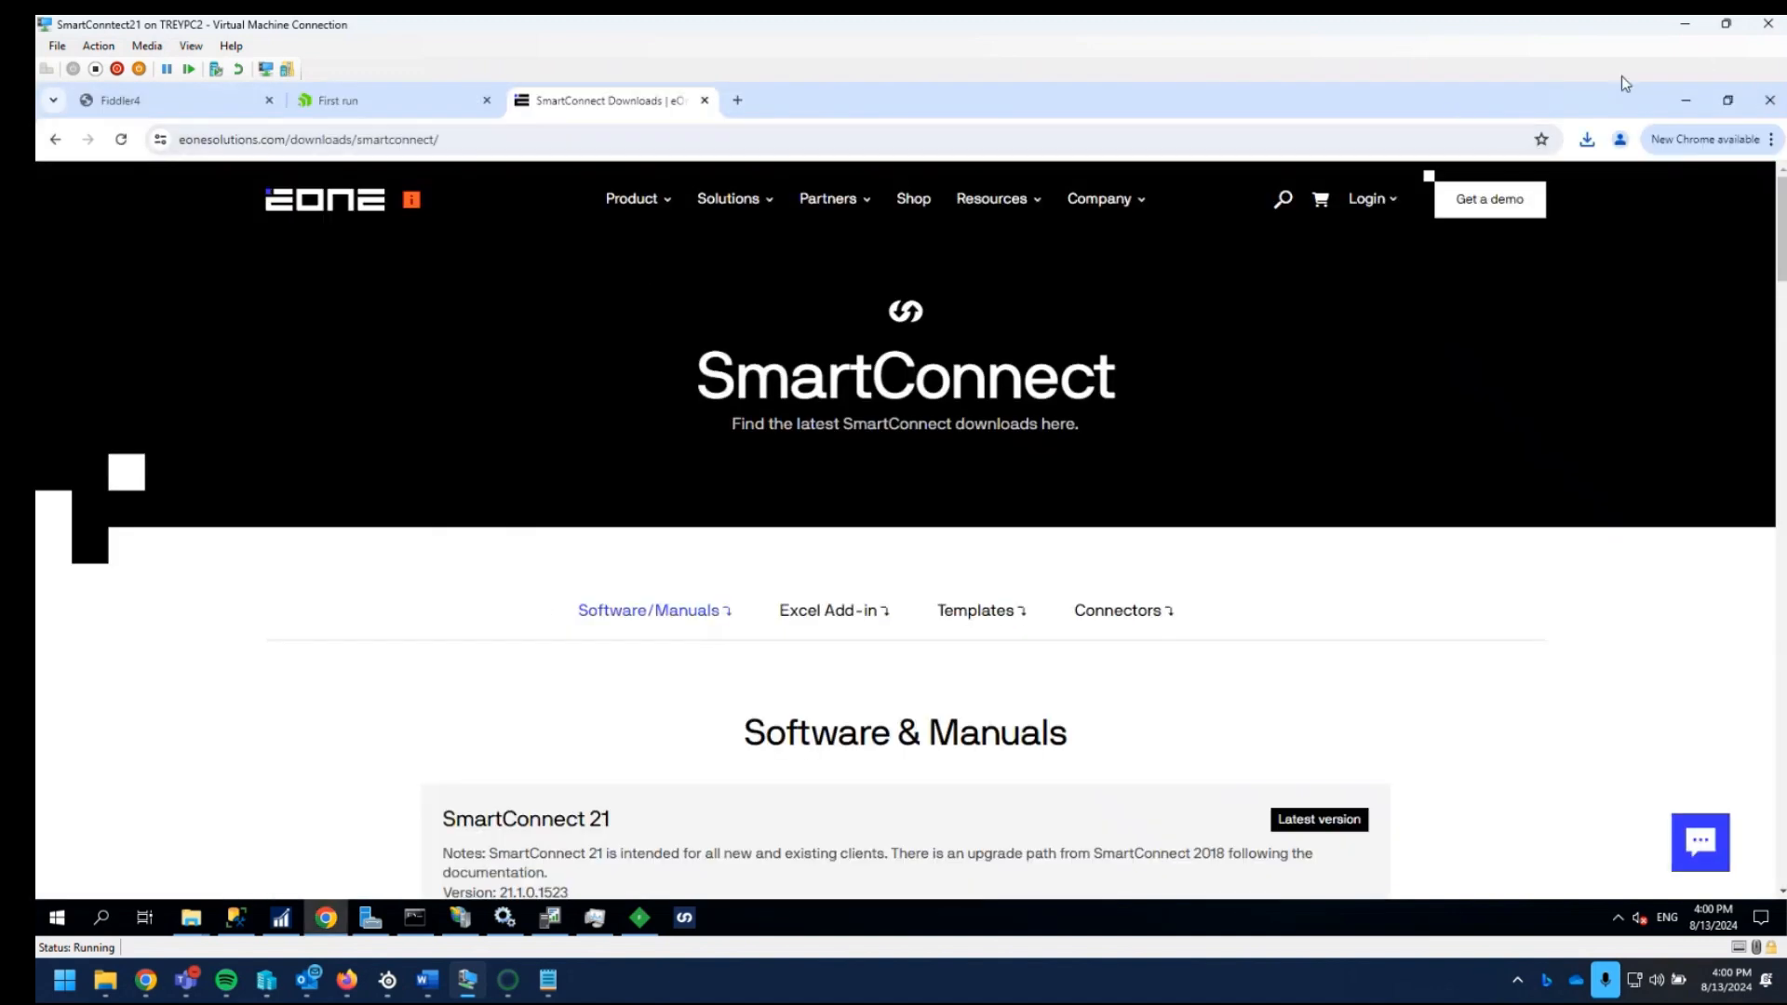
- Extract SmartConnect Installer 21.1.0.1523.zip within the Downloads folder
{"action": "left_click", "coordinate": [1688, 102]}
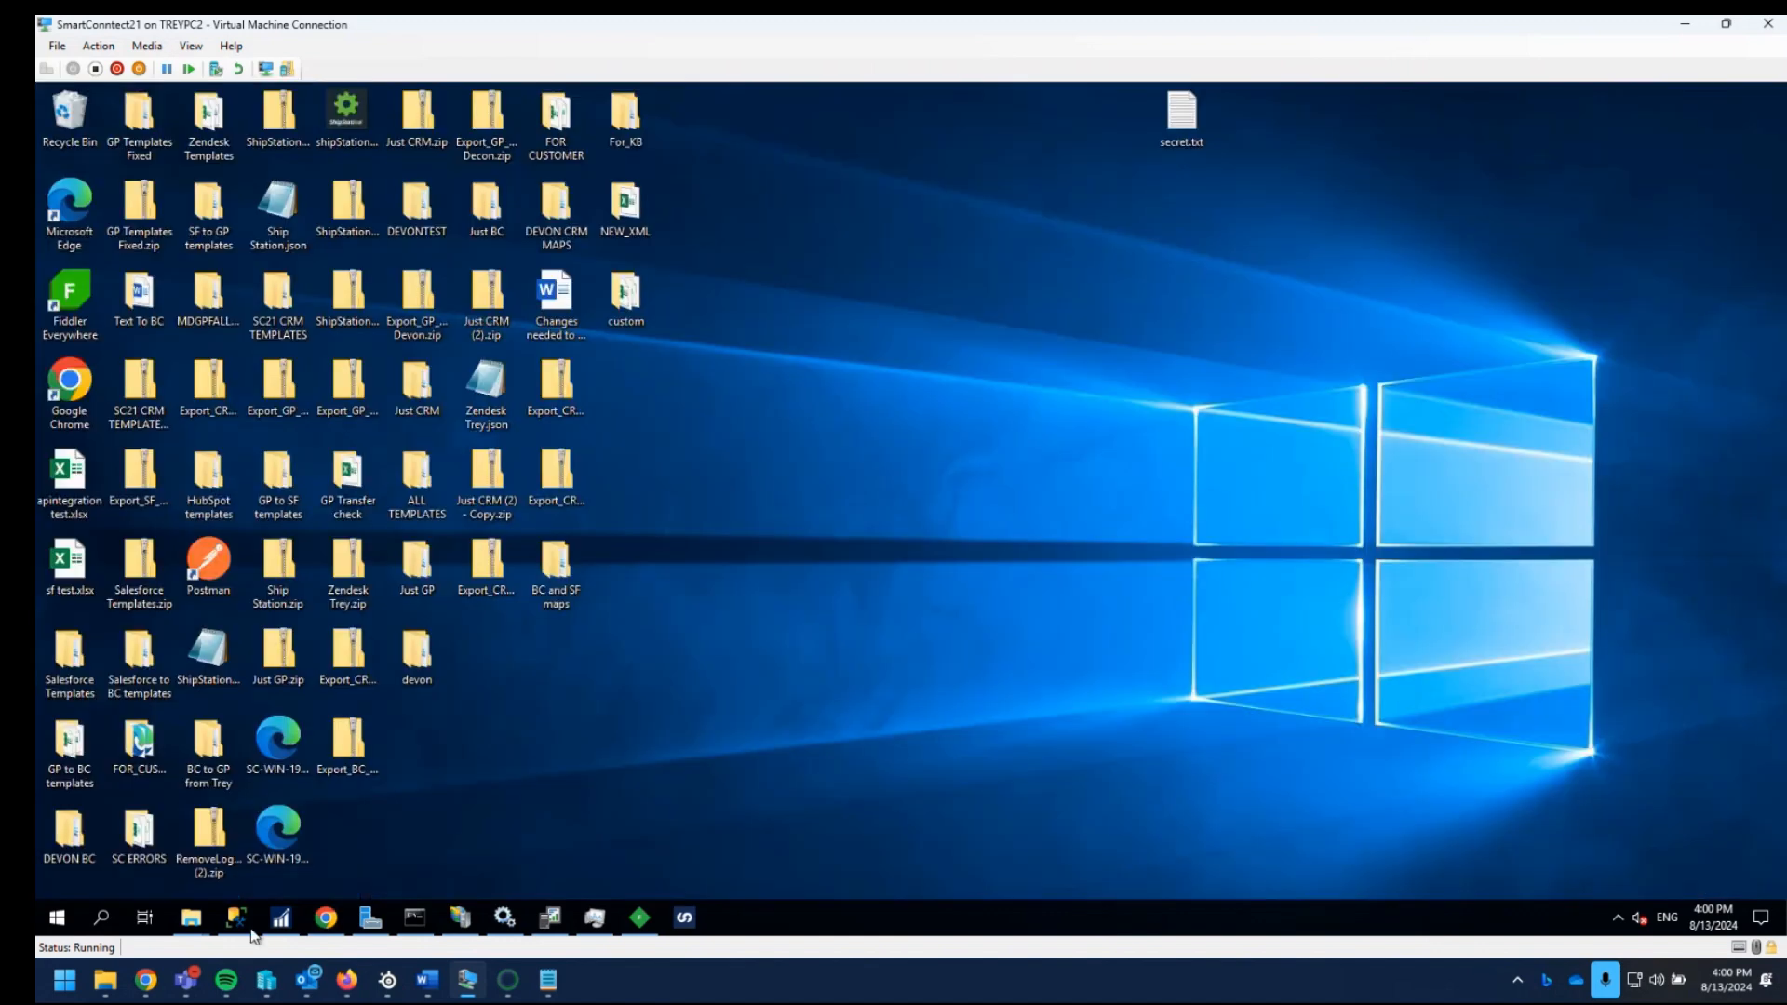
{"action": "left_click", "coordinate": [276, 846]}
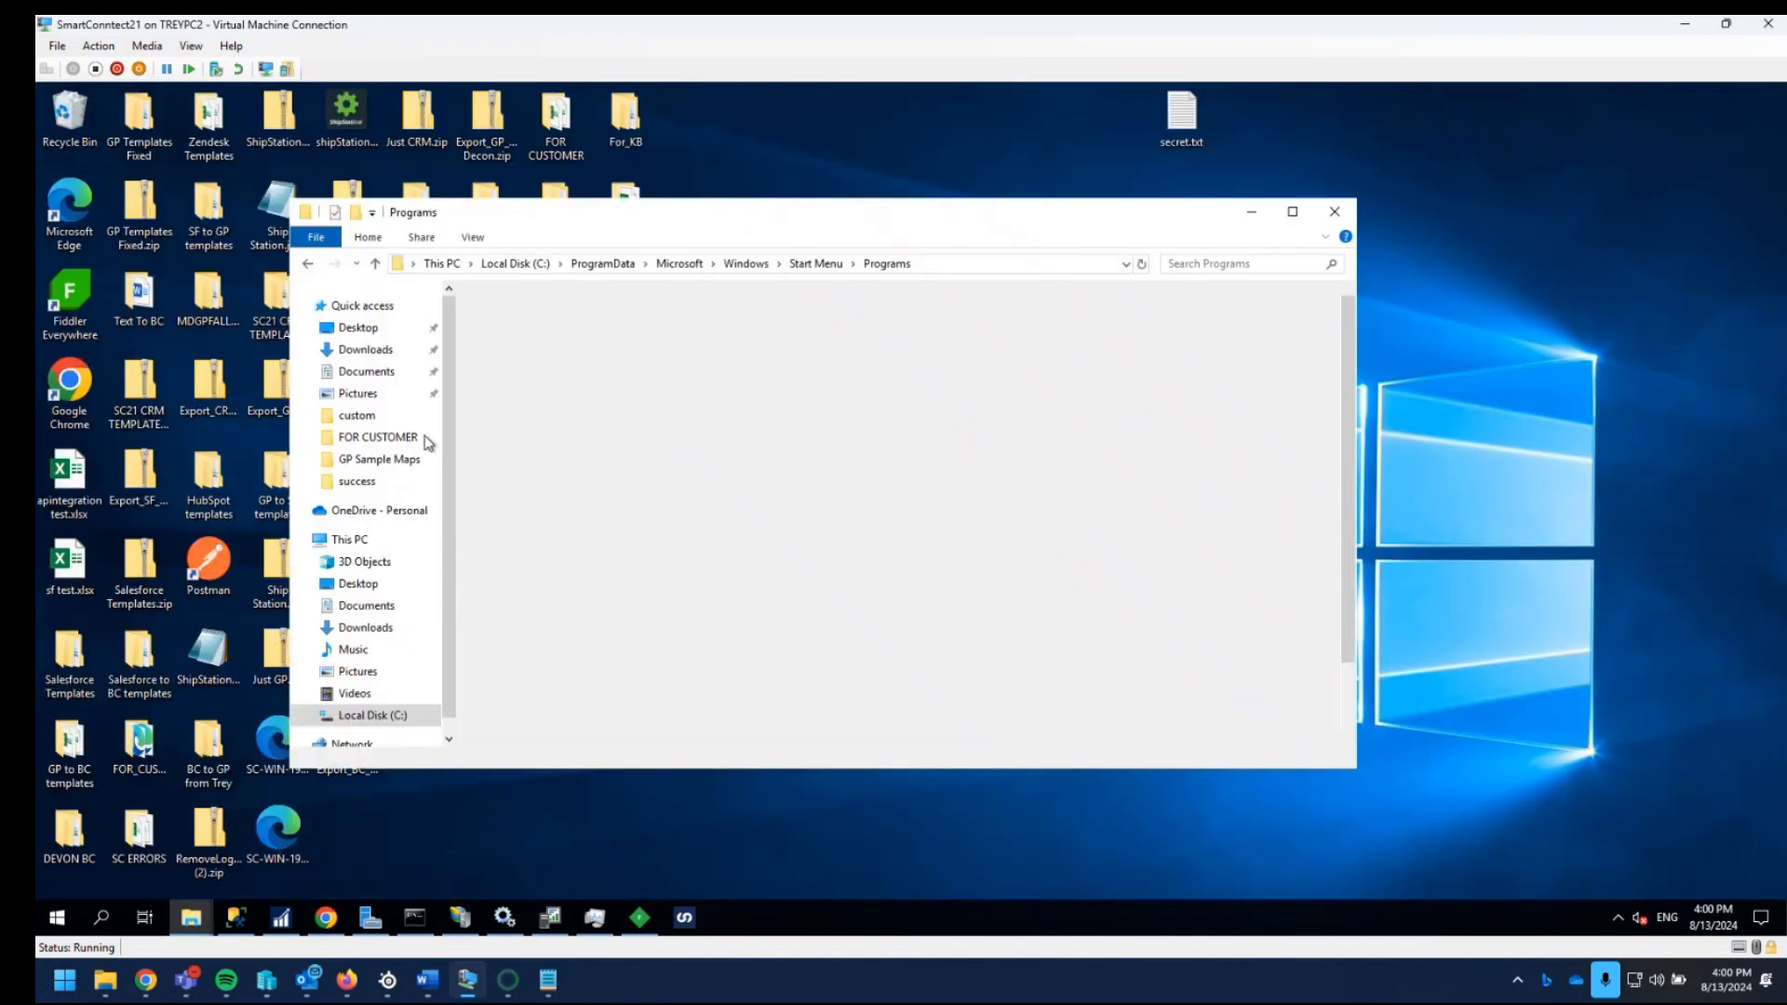
{"action": "left_click", "coordinate": [366, 350]}
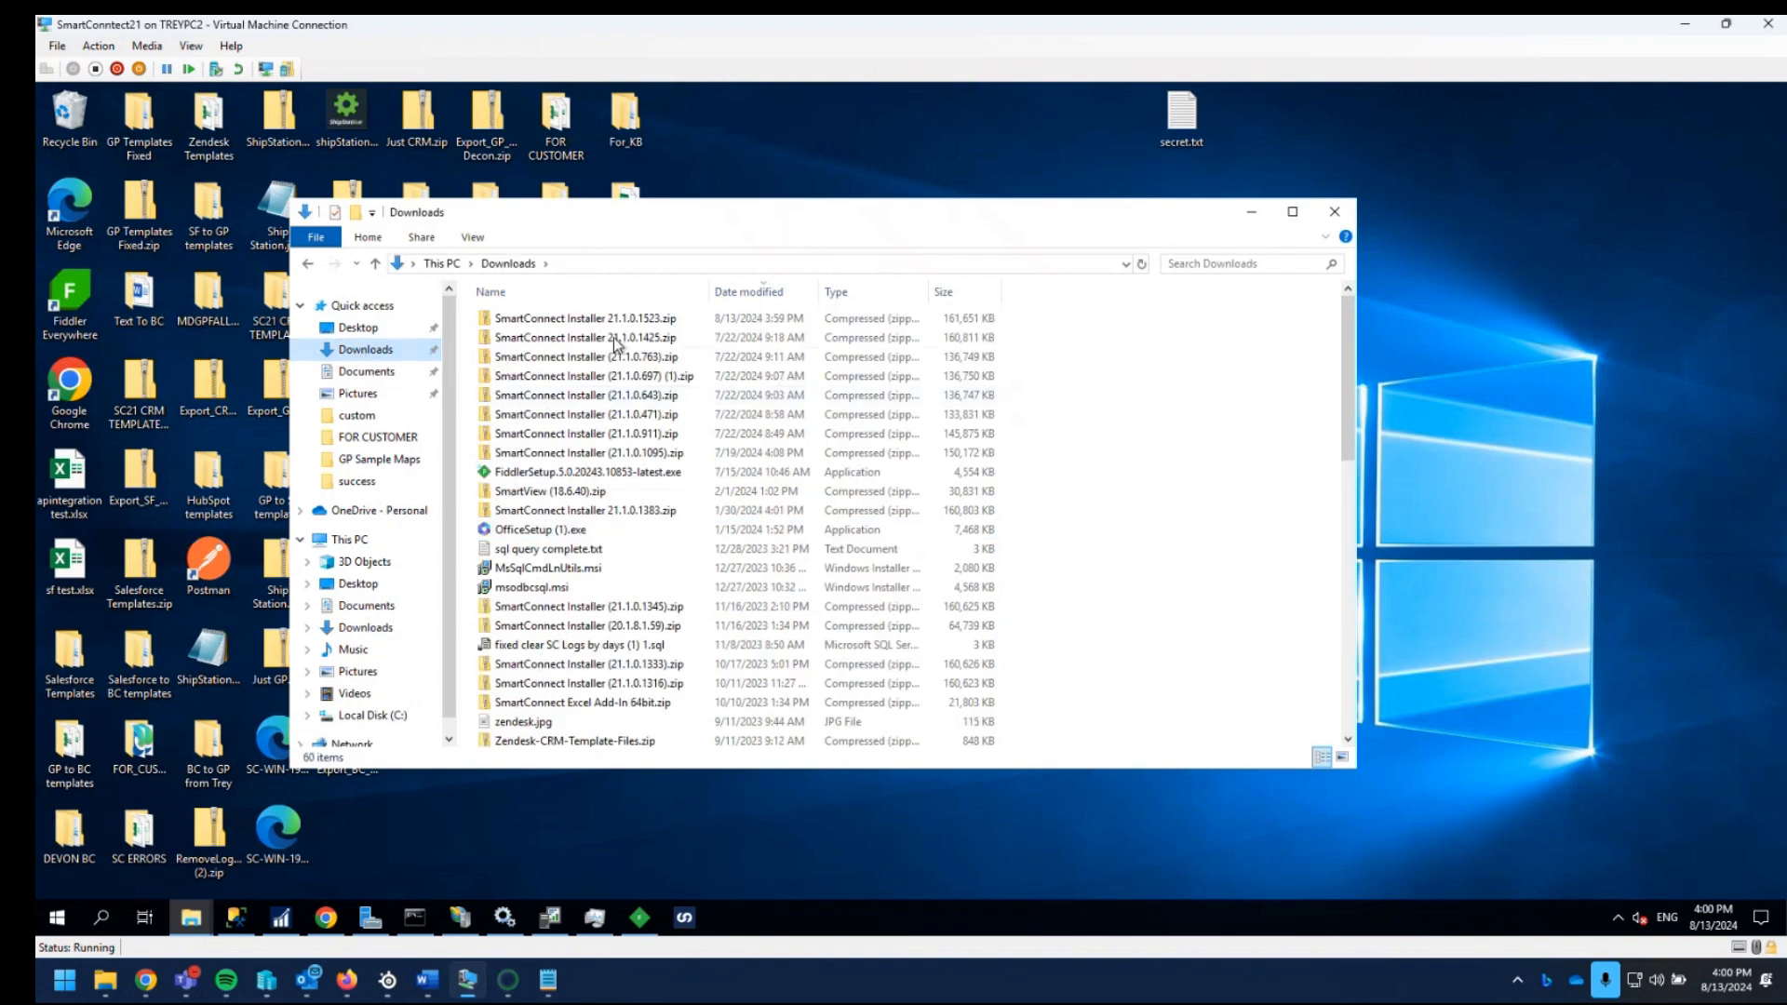
{"action": "double_click", "coordinate": [596, 319]}
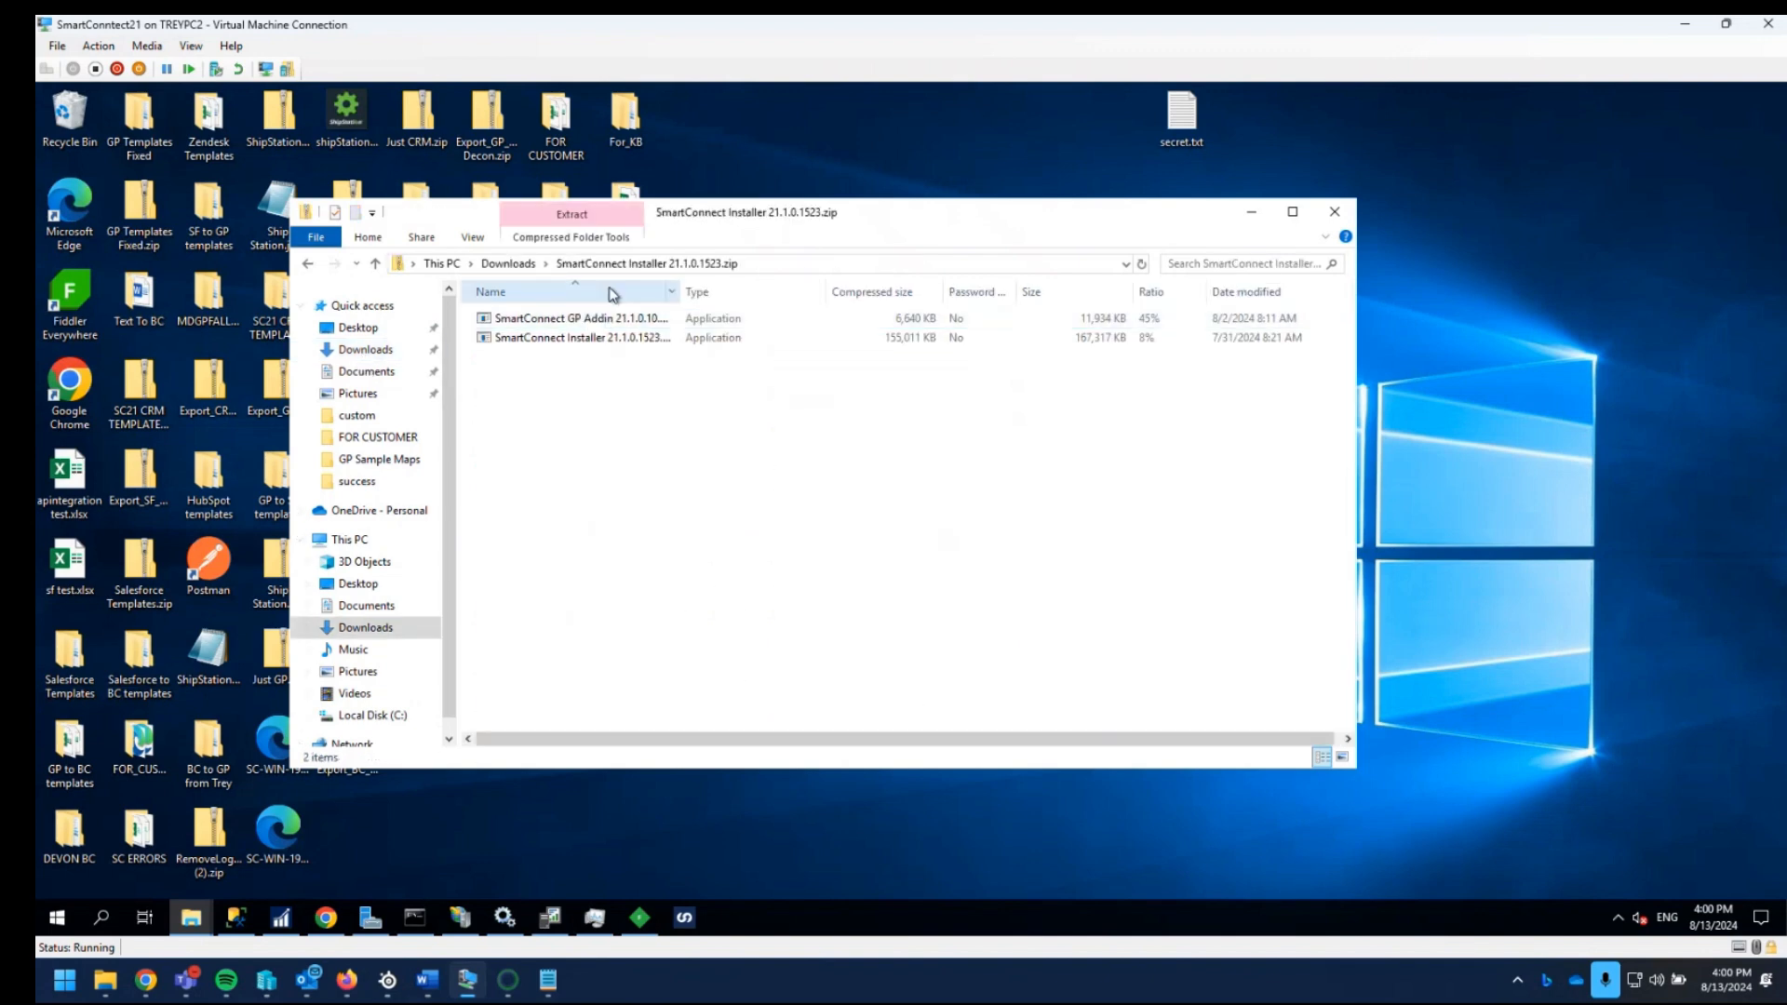
{"action": "left_click", "coordinate": [508, 264]}
{"action": "right_click", "coordinate": [525, 318]}
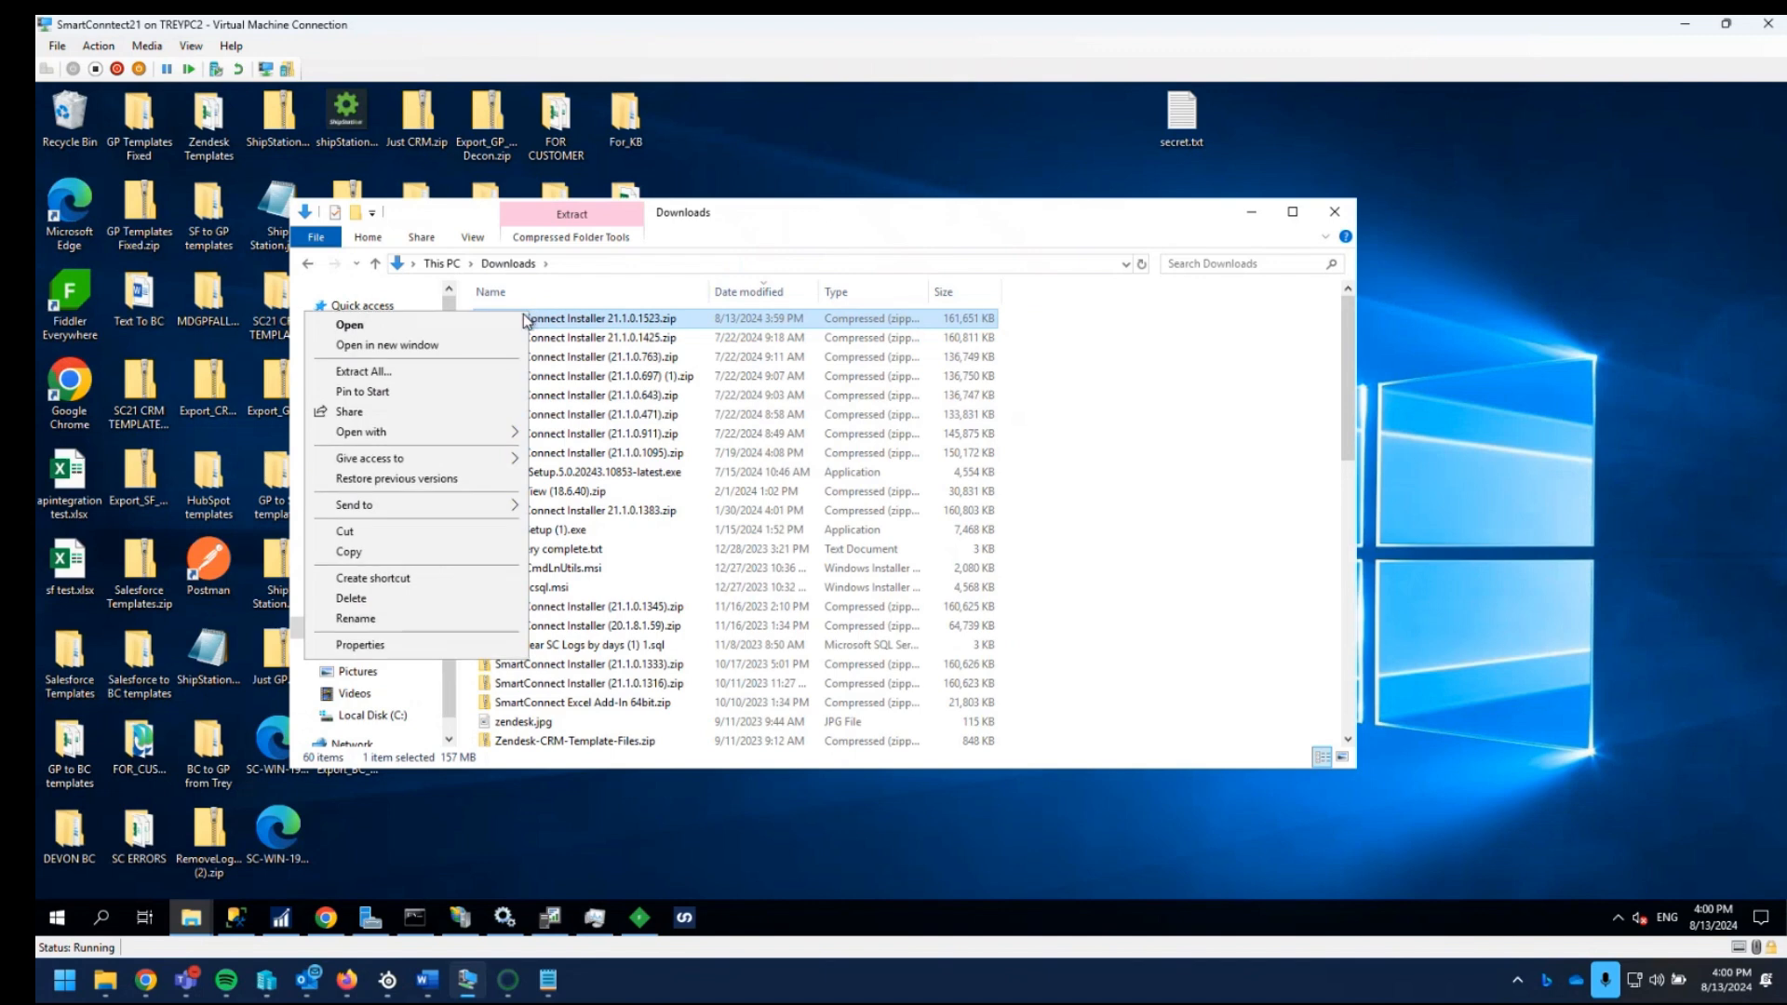
{"action": "left_click", "coordinate": [421, 379]}
{"action": "left_click", "coordinate": [1076, 680]}
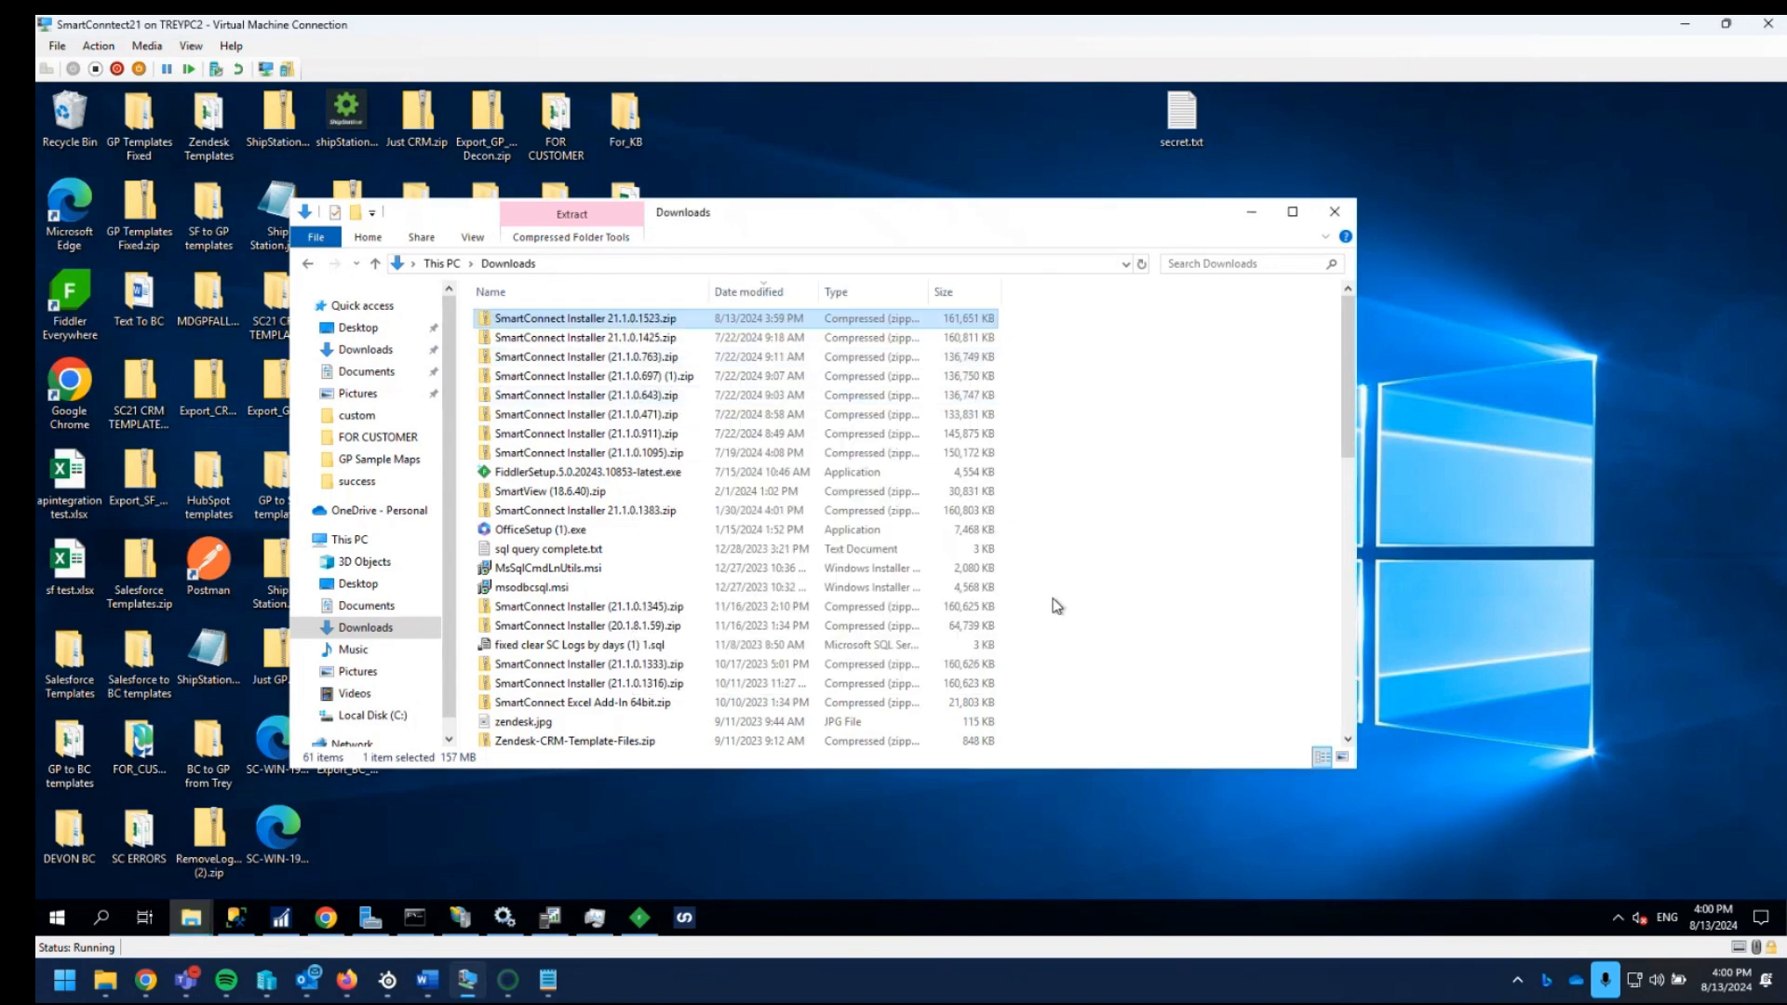
- Find and open the extracted SmartConnect Installer 21.1.0.1523 folder in Downloads
{"action": "scroll", "coordinate": [1061, 571], "scroll_direction": "down", "scroll_amount": 4}
{"action": "scroll", "coordinate": [1079, 575], "scroll_direction": "down", "scroll_amount": 4}
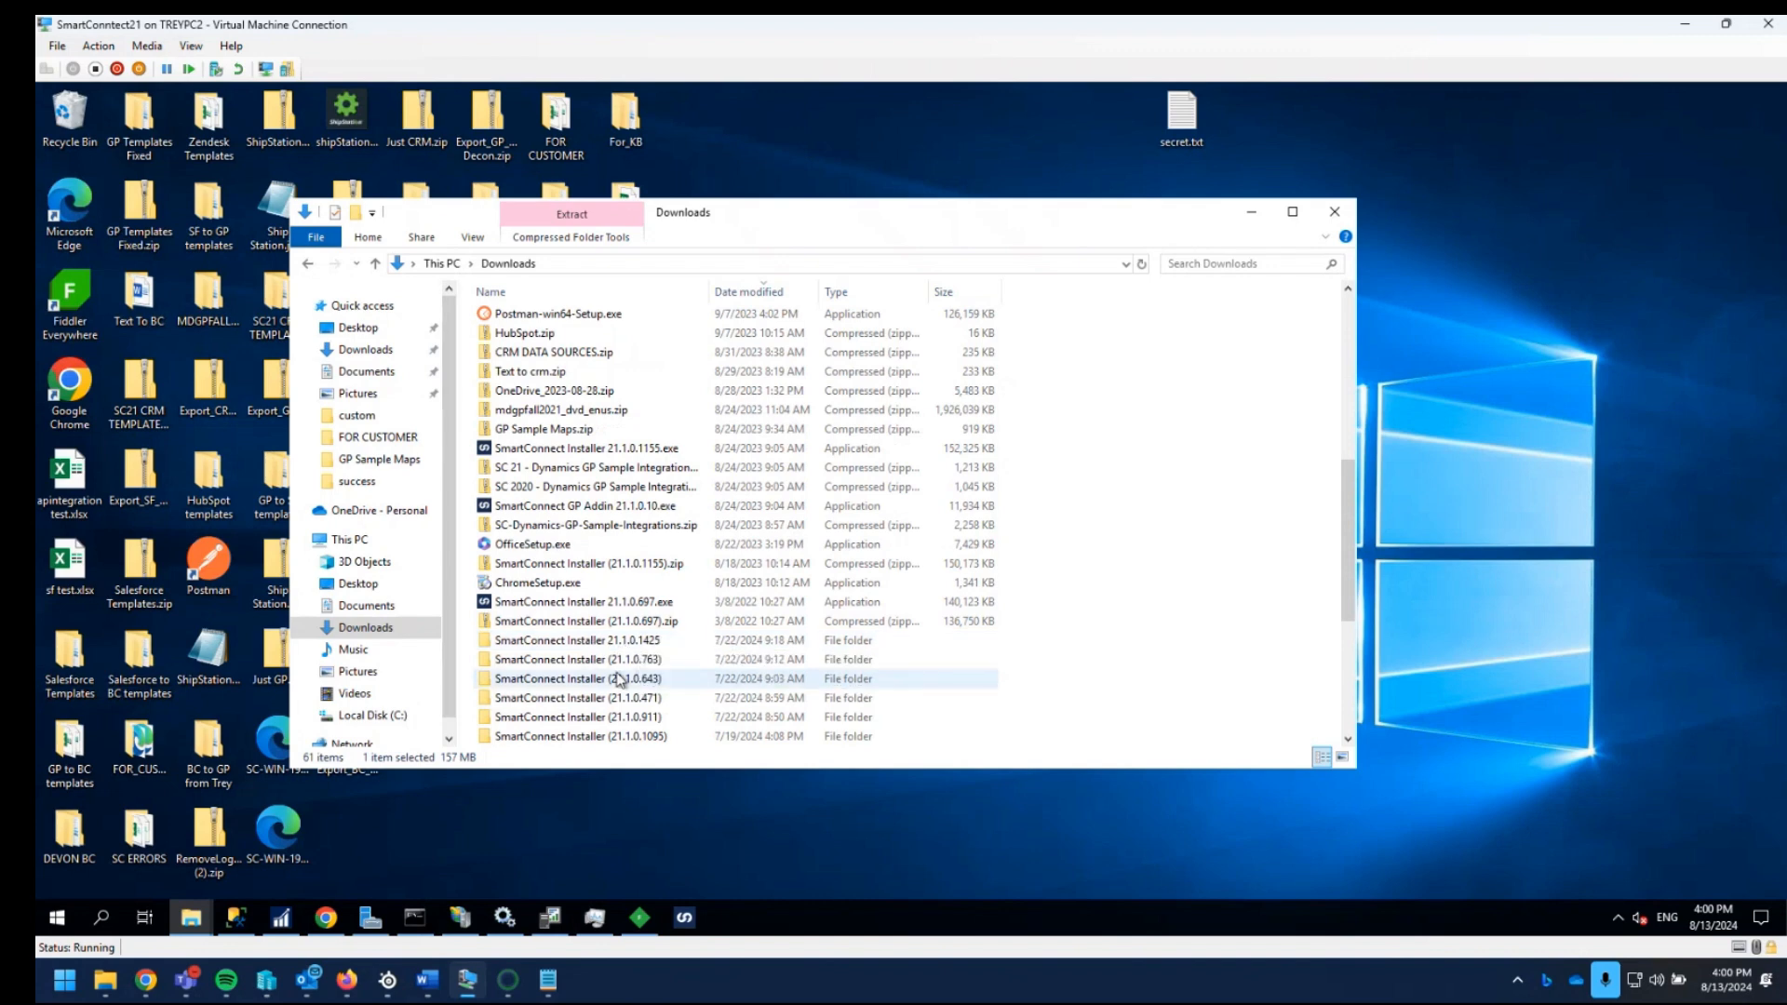
{"action": "scroll", "coordinate": [697, 659], "scroll_direction": "down", "scroll_amount": 2}
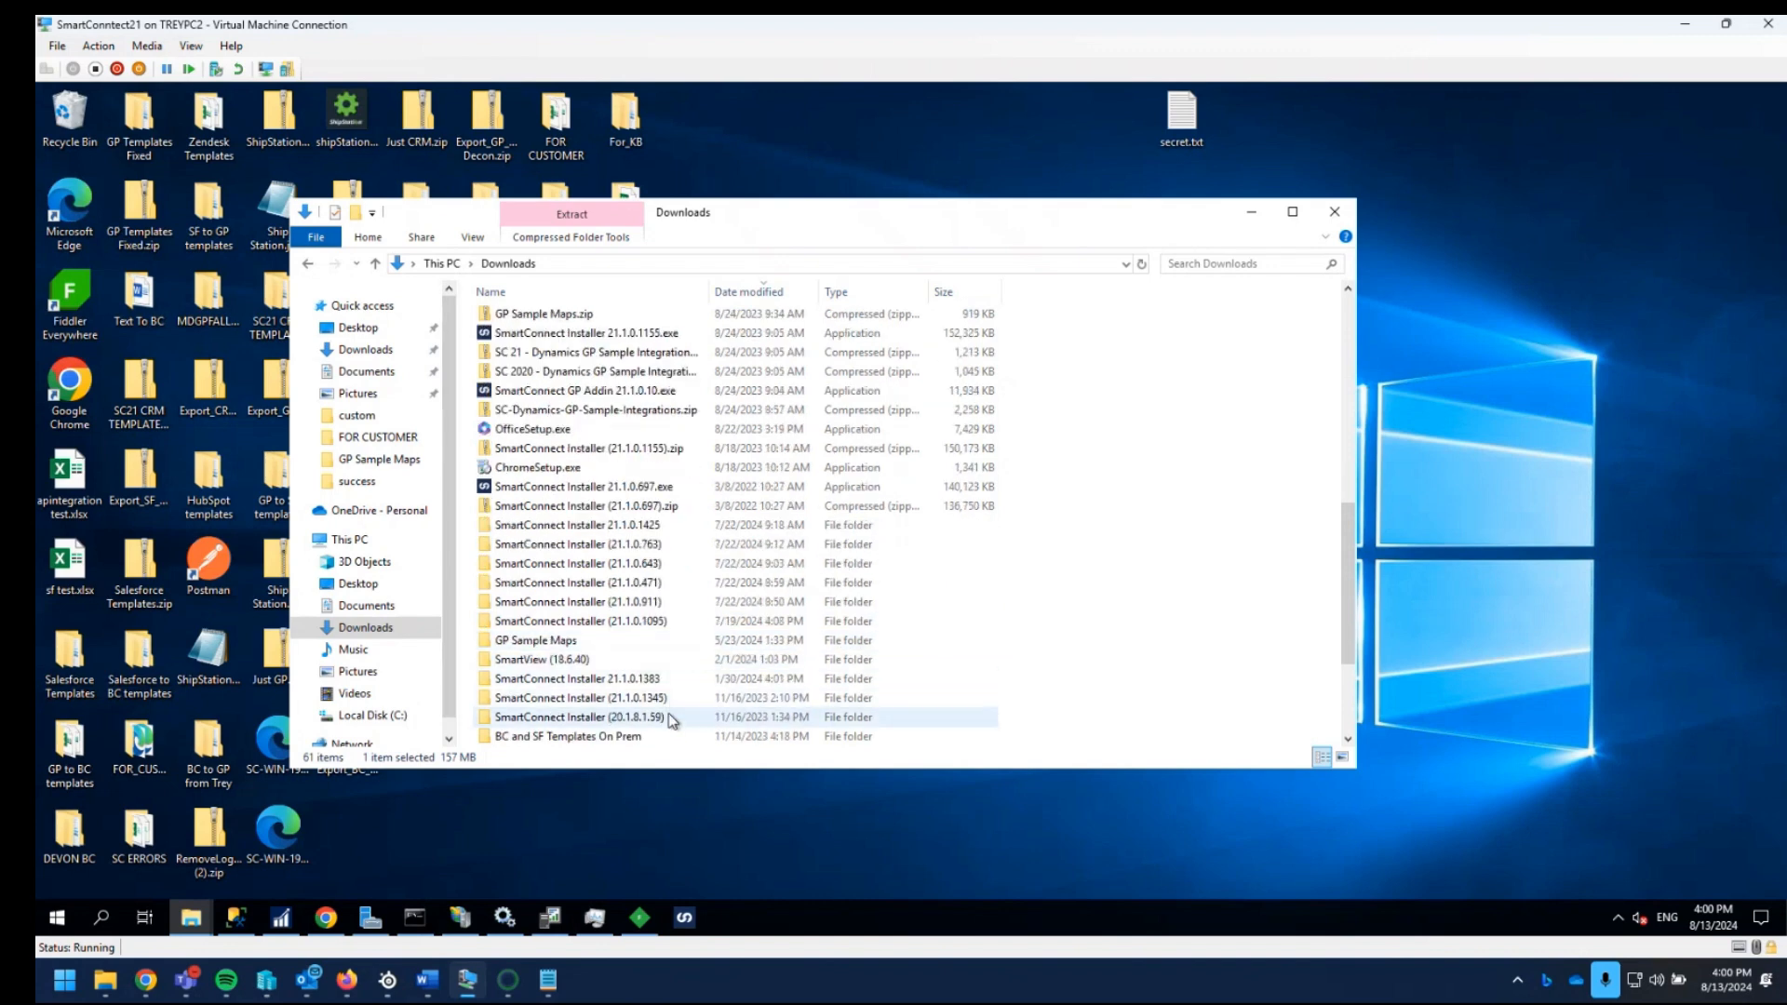
{"action": "scroll", "coordinate": [679, 708], "scroll_direction": "down", "scroll_amount": 2}
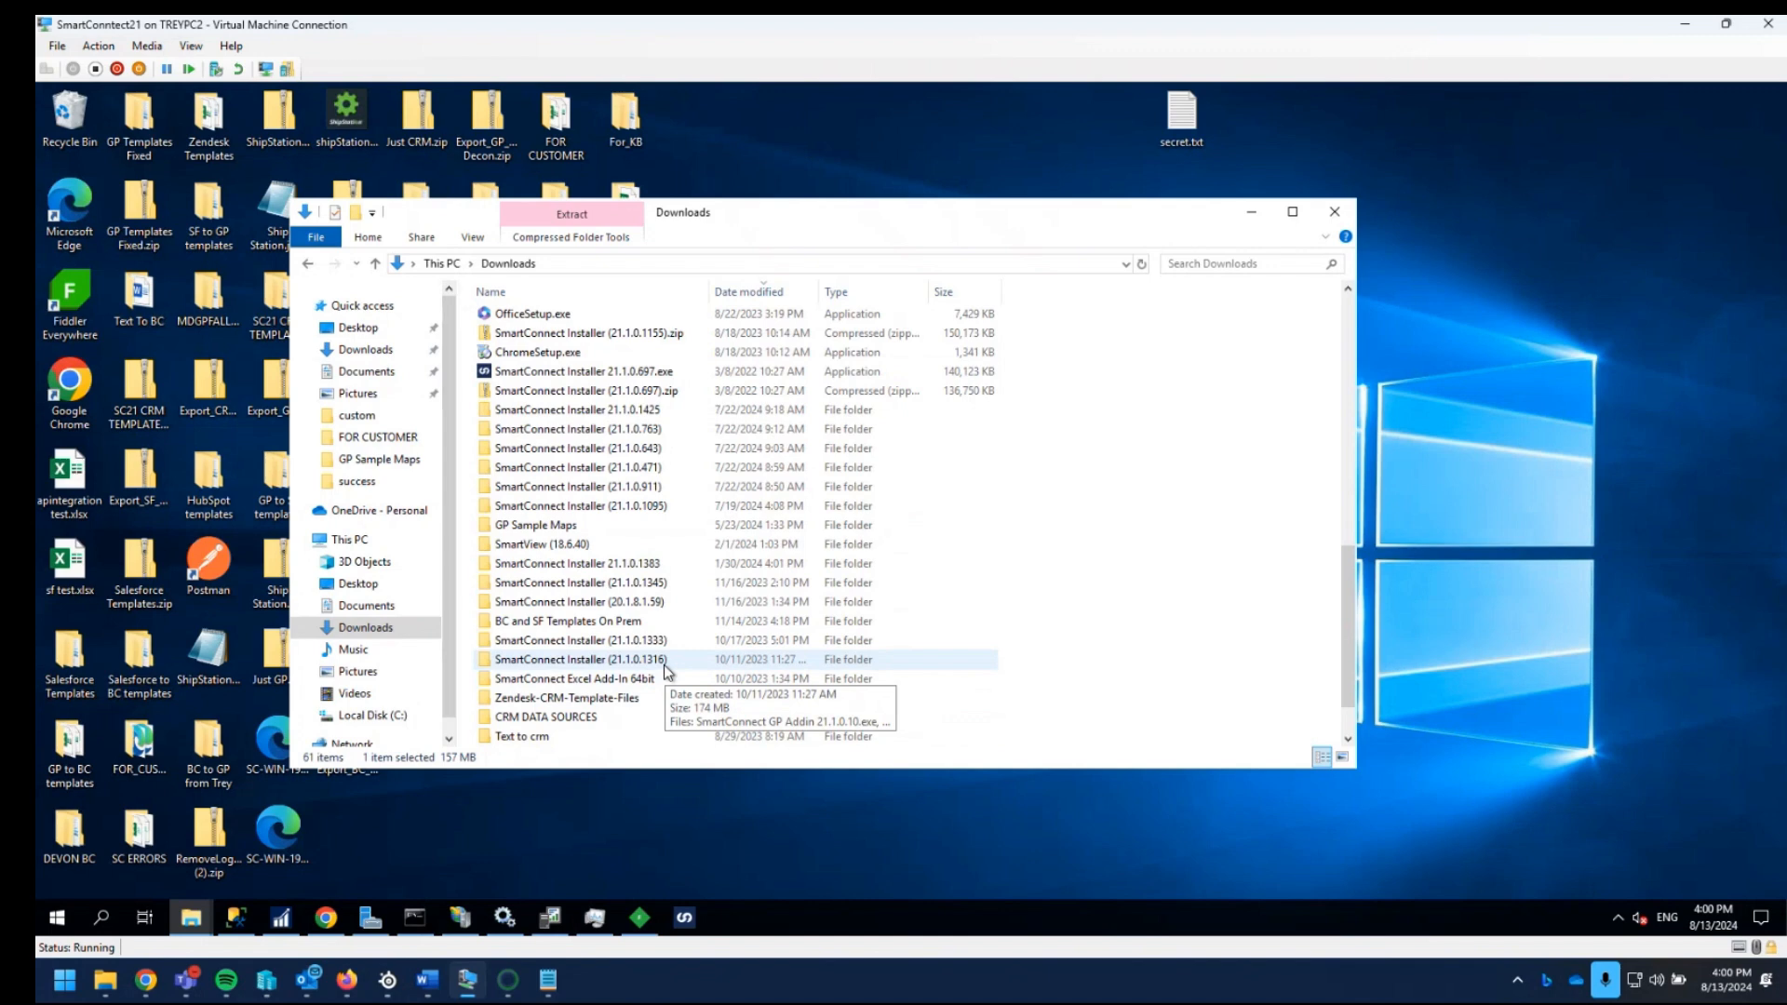
{"action": "scroll", "coordinate": [682, 677], "scroll_direction": "down", "scroll_amount": 1}
{"action": "double_click", "coordinate": [670, 737]}
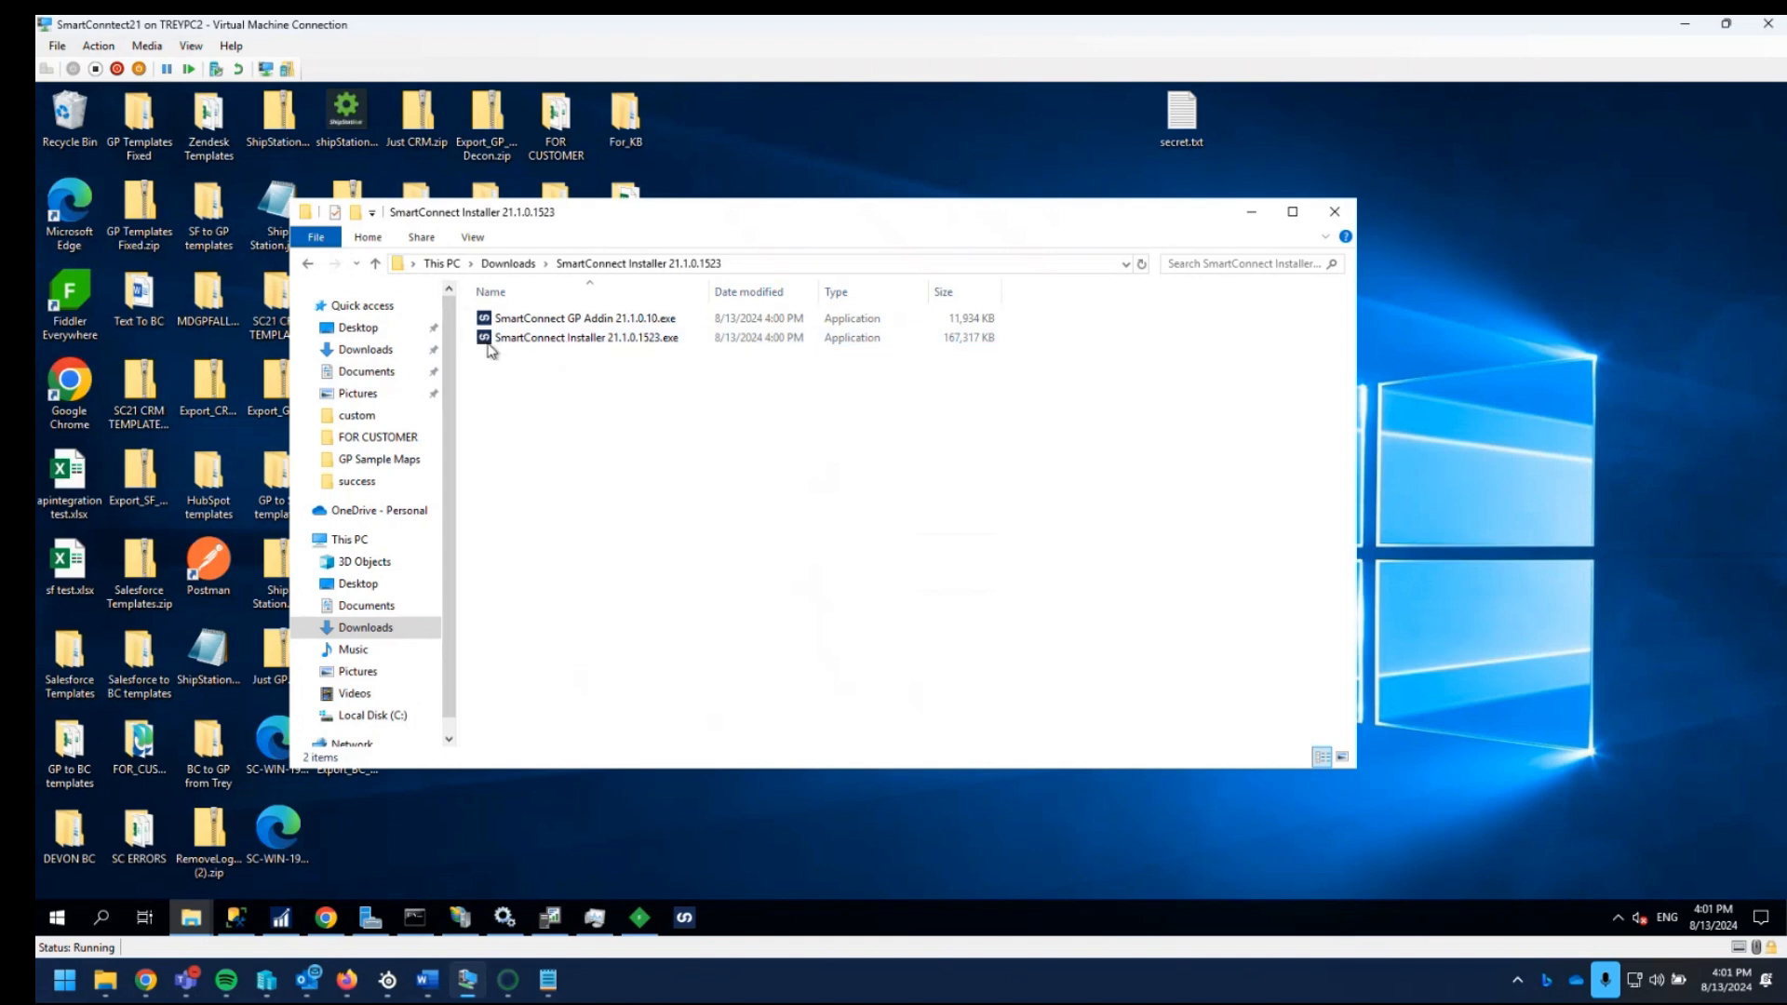
- Run SmartConnect Installer 21.1.0.1523.exe, agree to the license terms and complete the installation in the default location
{"action": "double_click", "coordinate": [579, 338]}
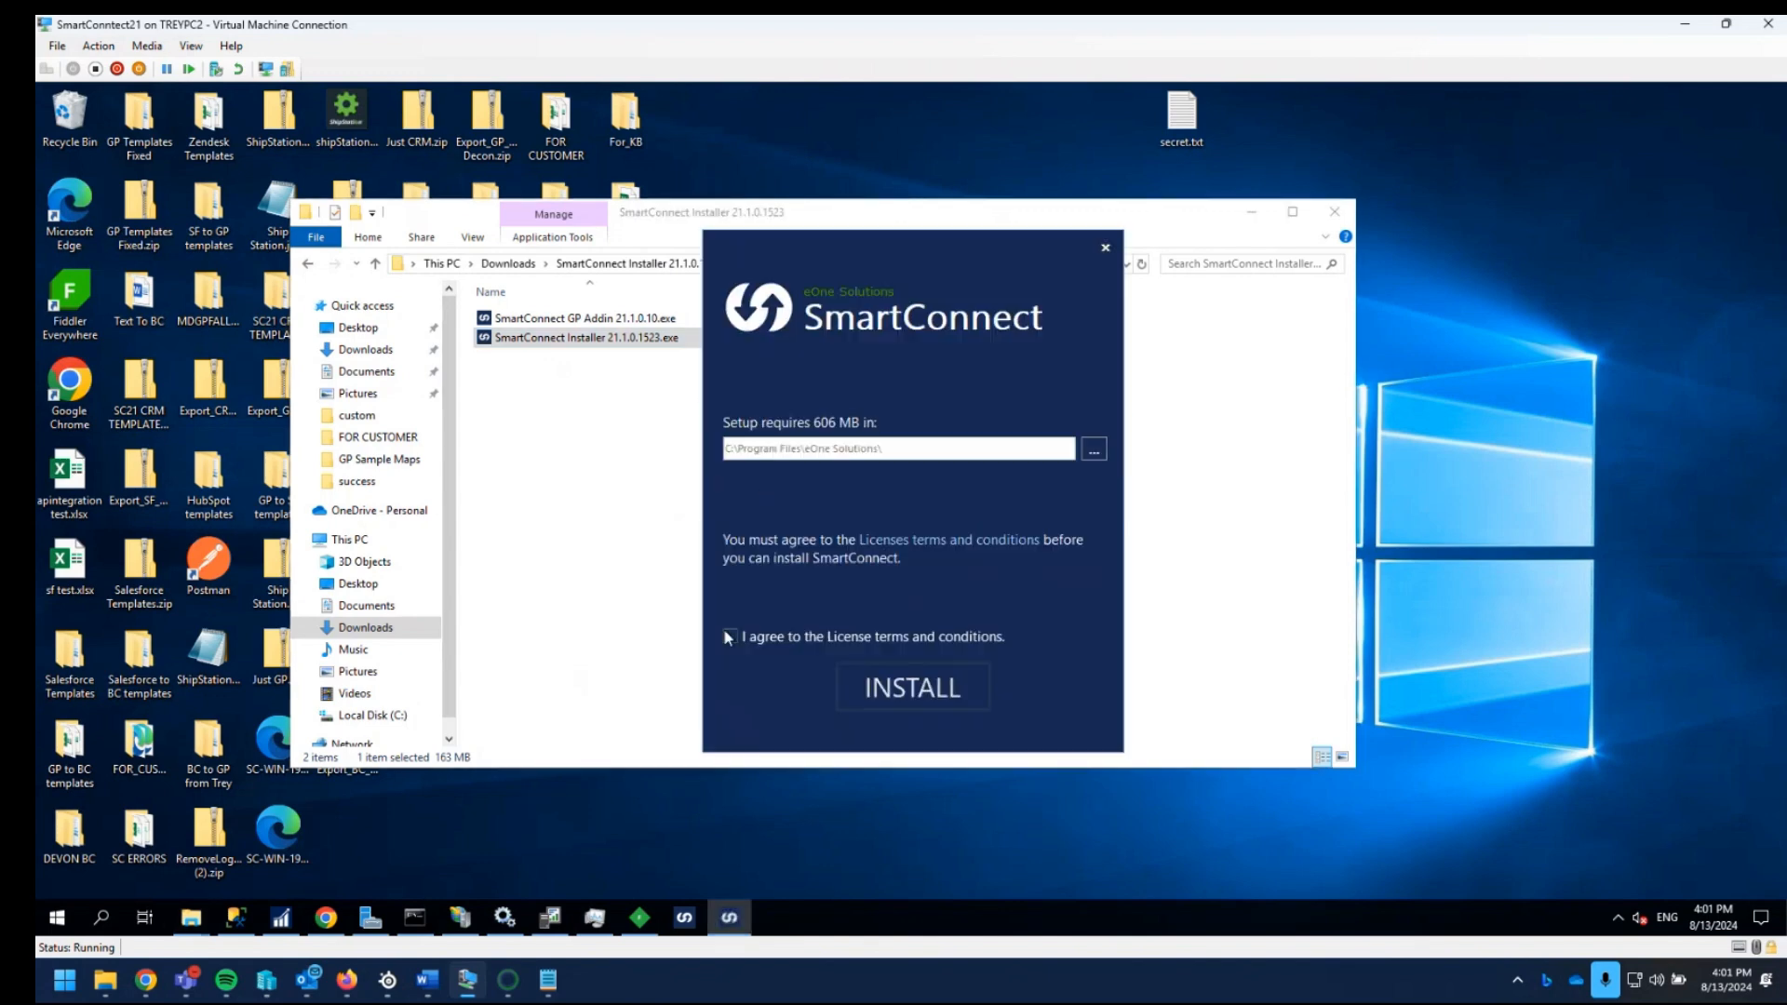
{"action": "left_click", "coordinate": [729, 637]}
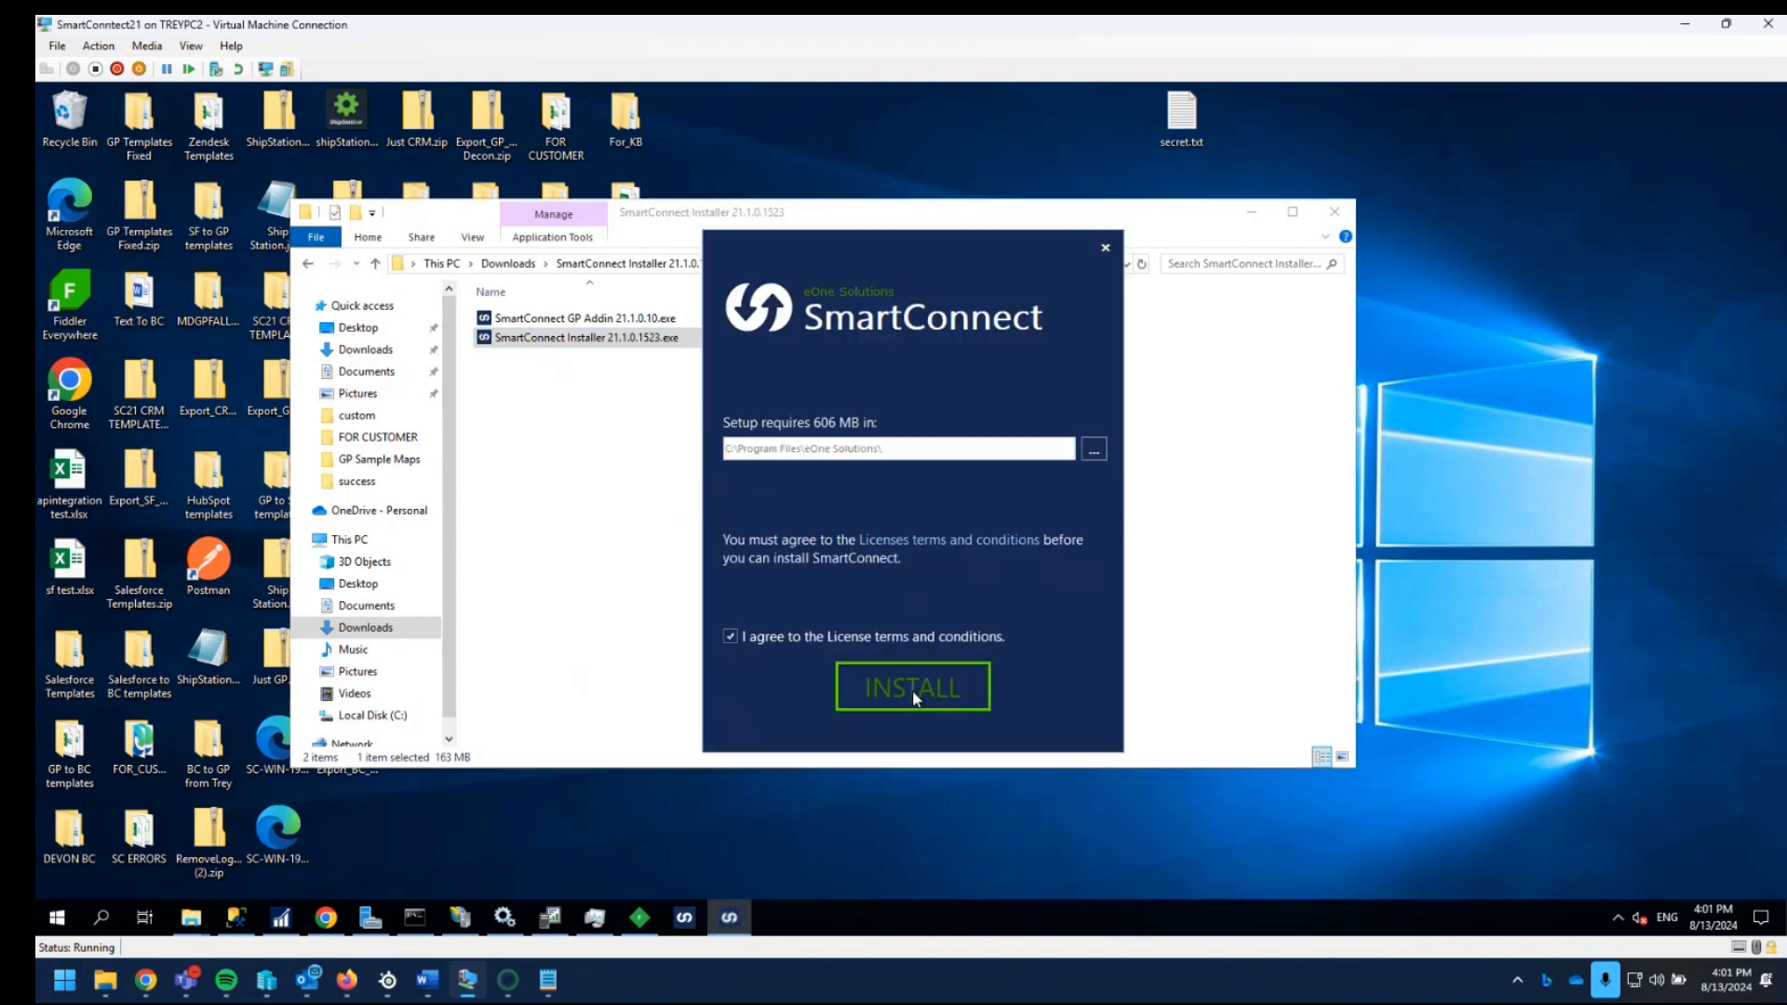
{"action": "left_click", "coordinate": [912, 690]}
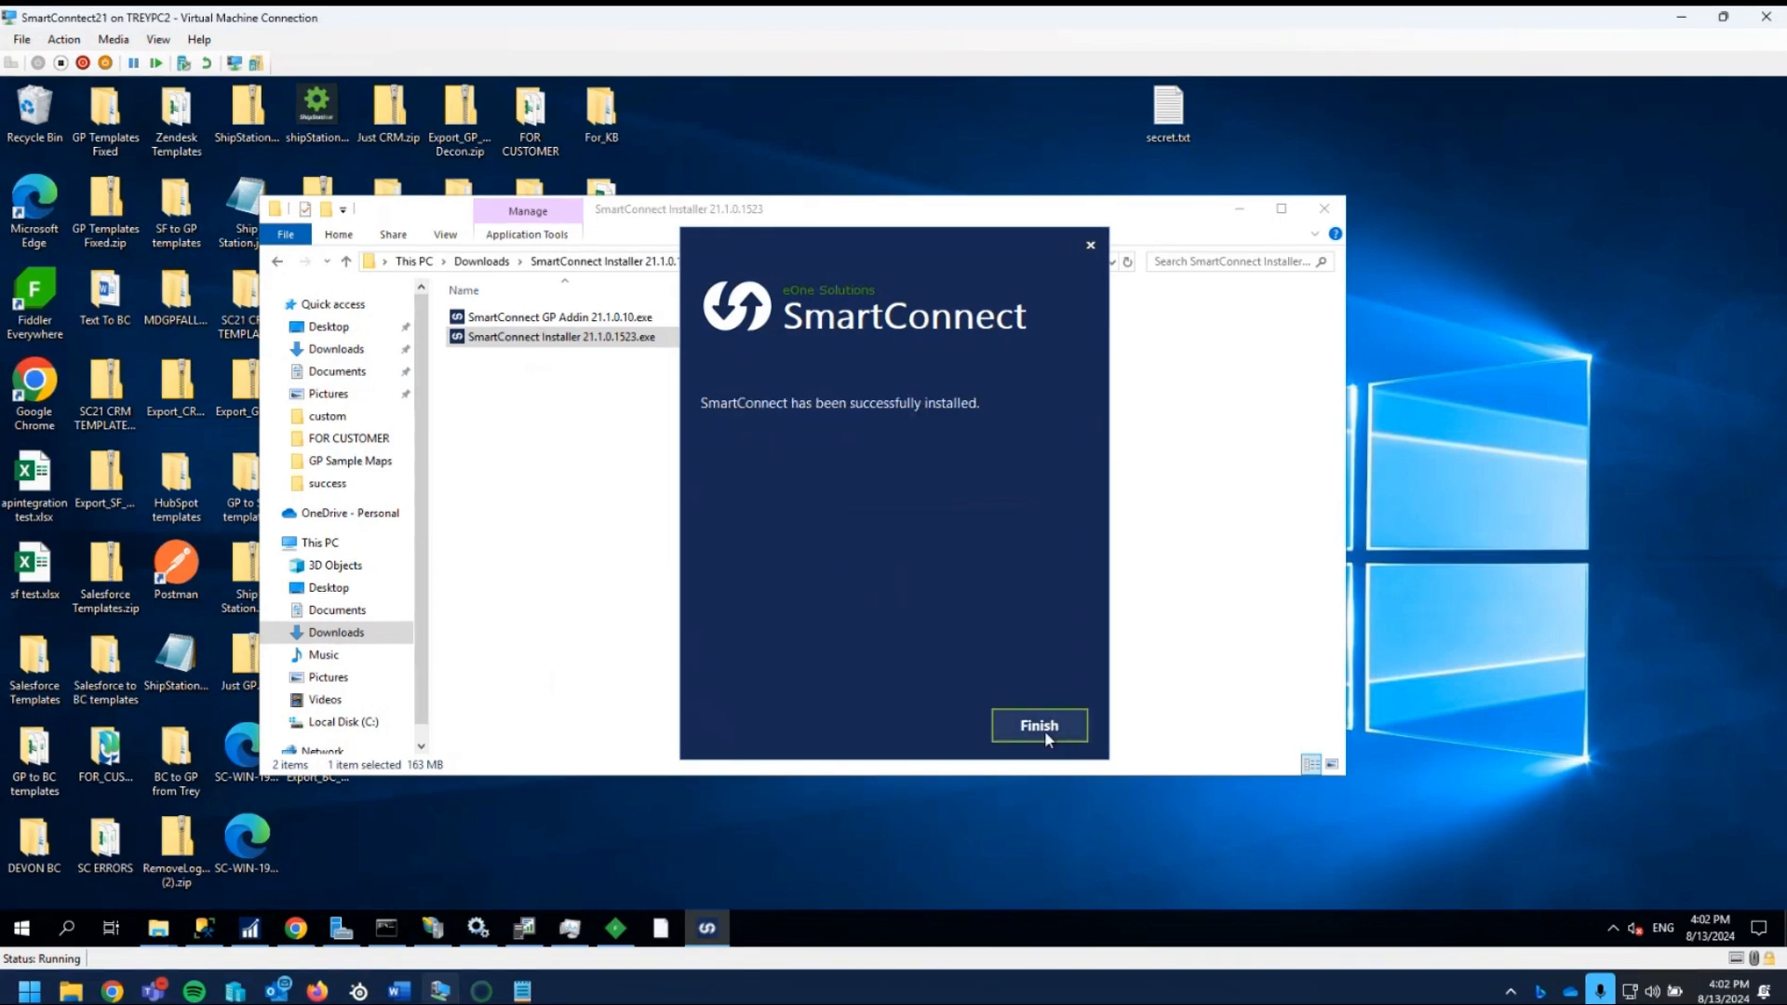
{"action": "left_click", "coordinate": [1040, 726]}
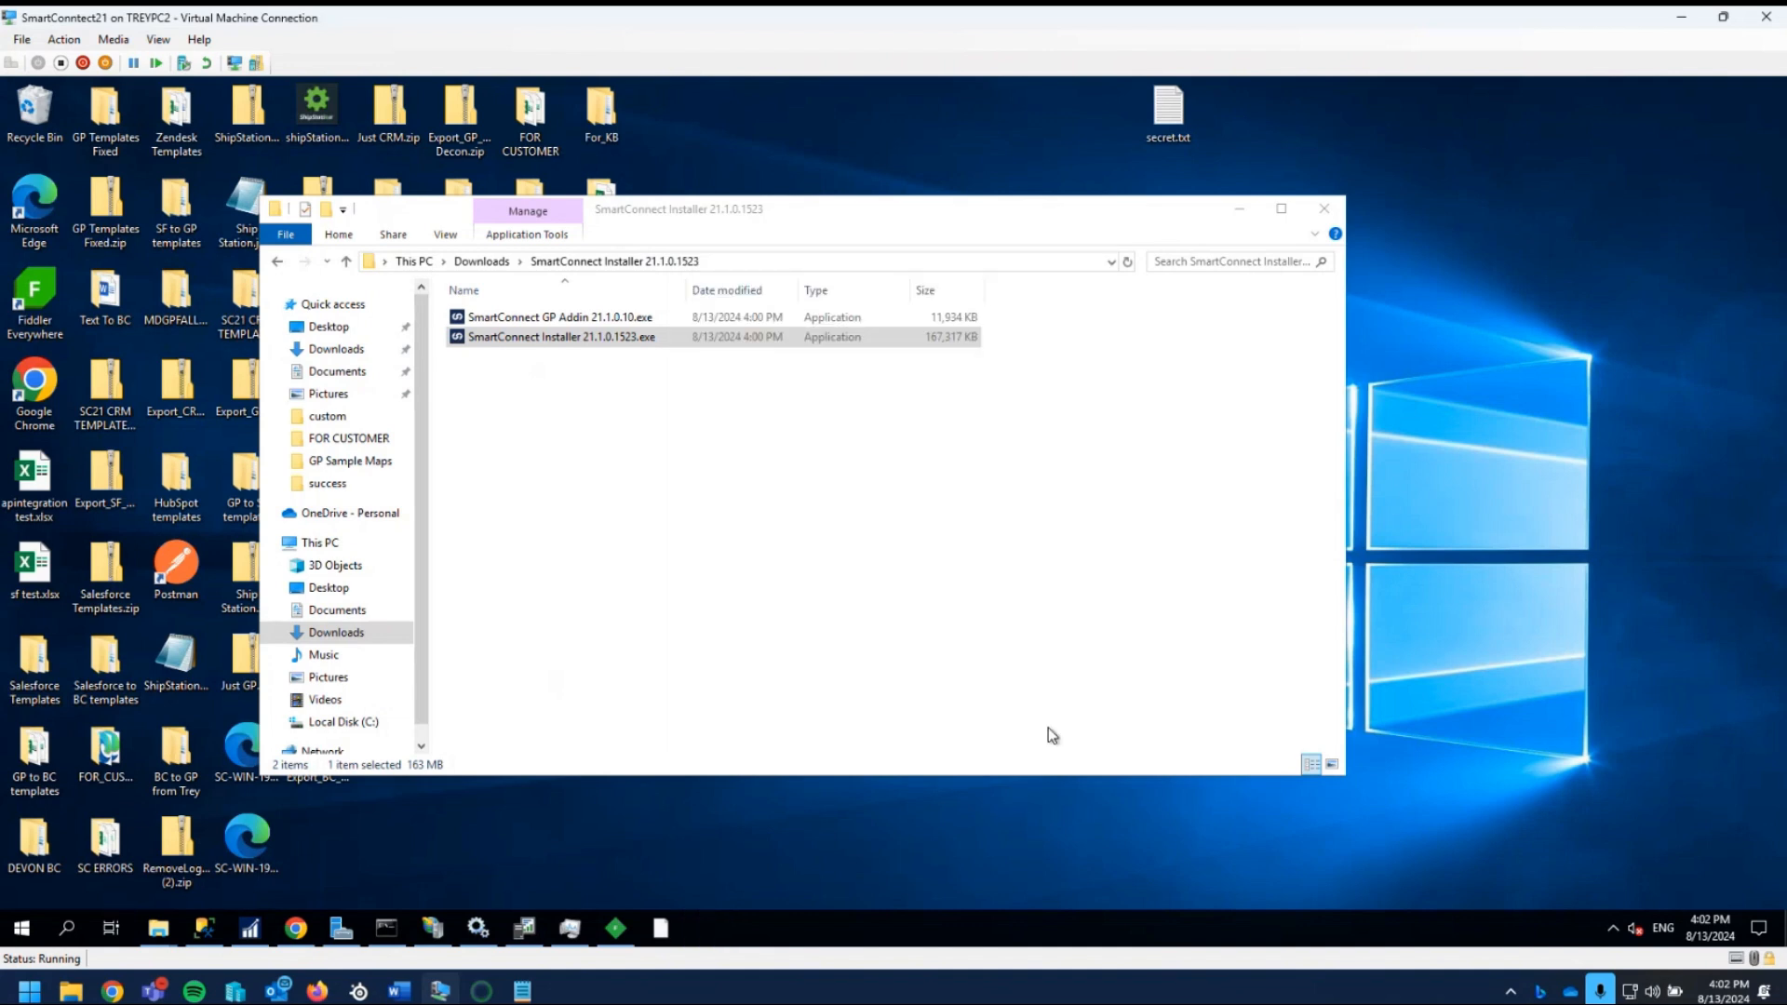
- Minimize the installer folder window and launch the SmartConnect Configuration app
{"action": "left_click", "coordinate": [1238, 213]}
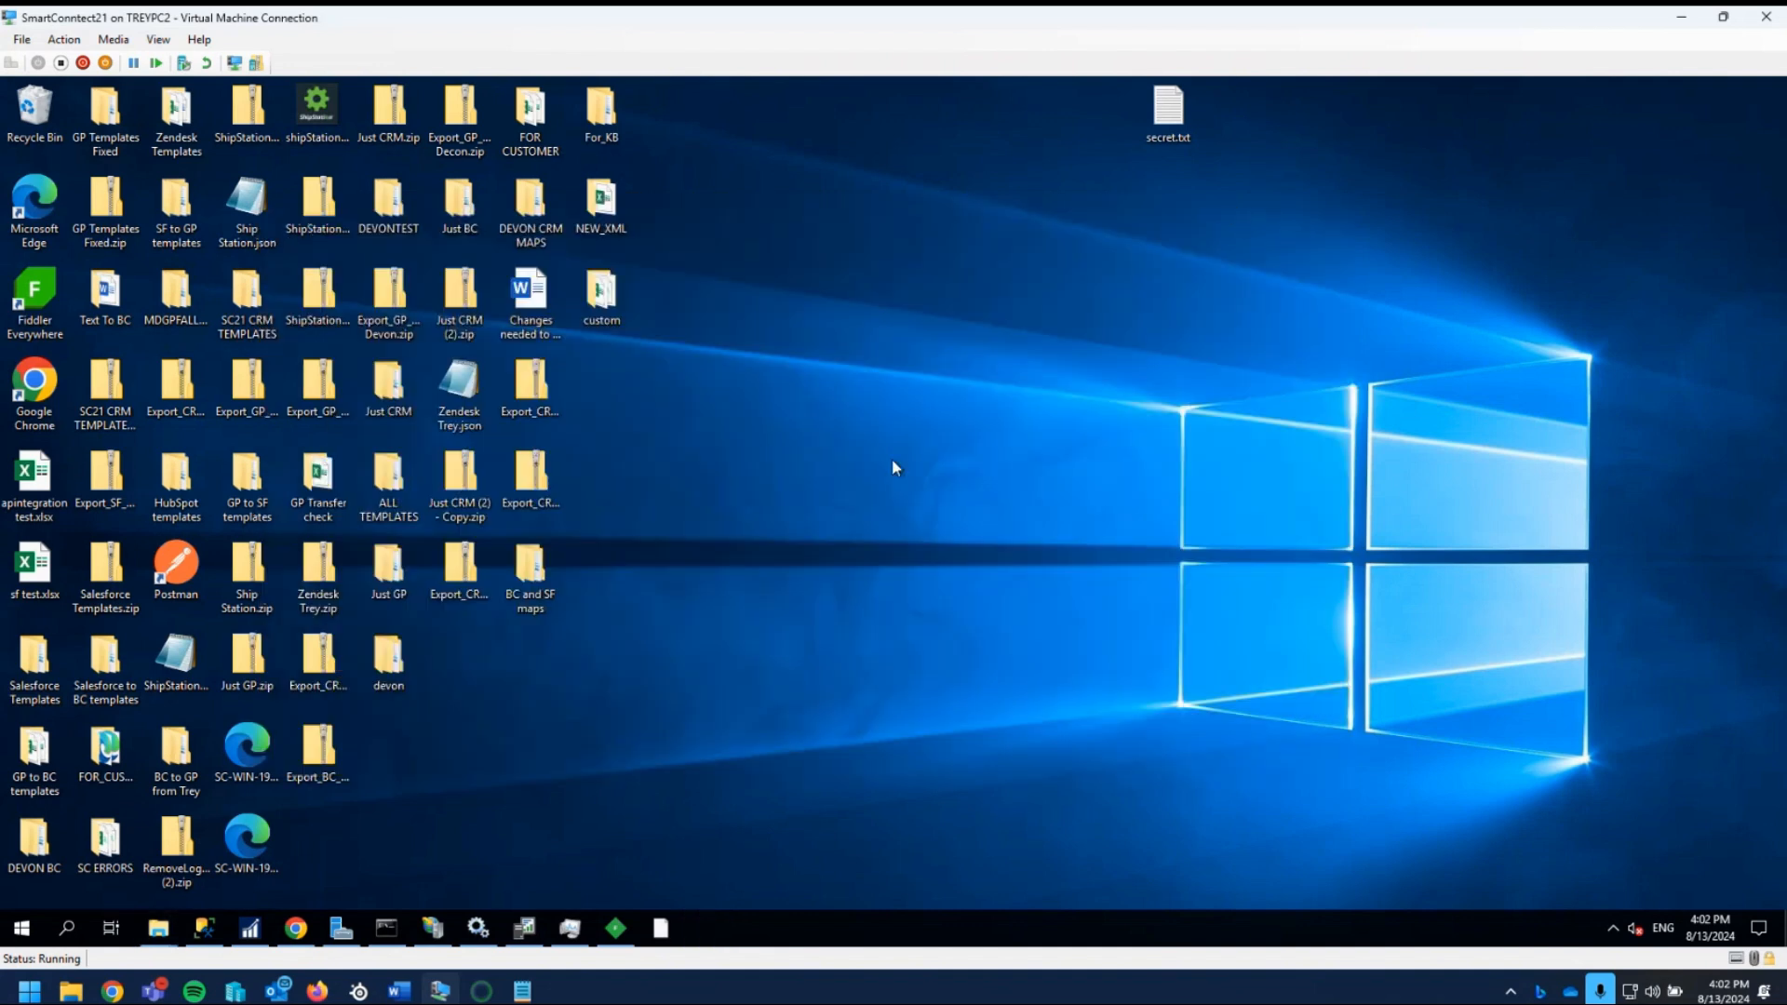
{"action": "left_click", "coordinate": [16, 934]}
{"action": "type", "text": "conf"}
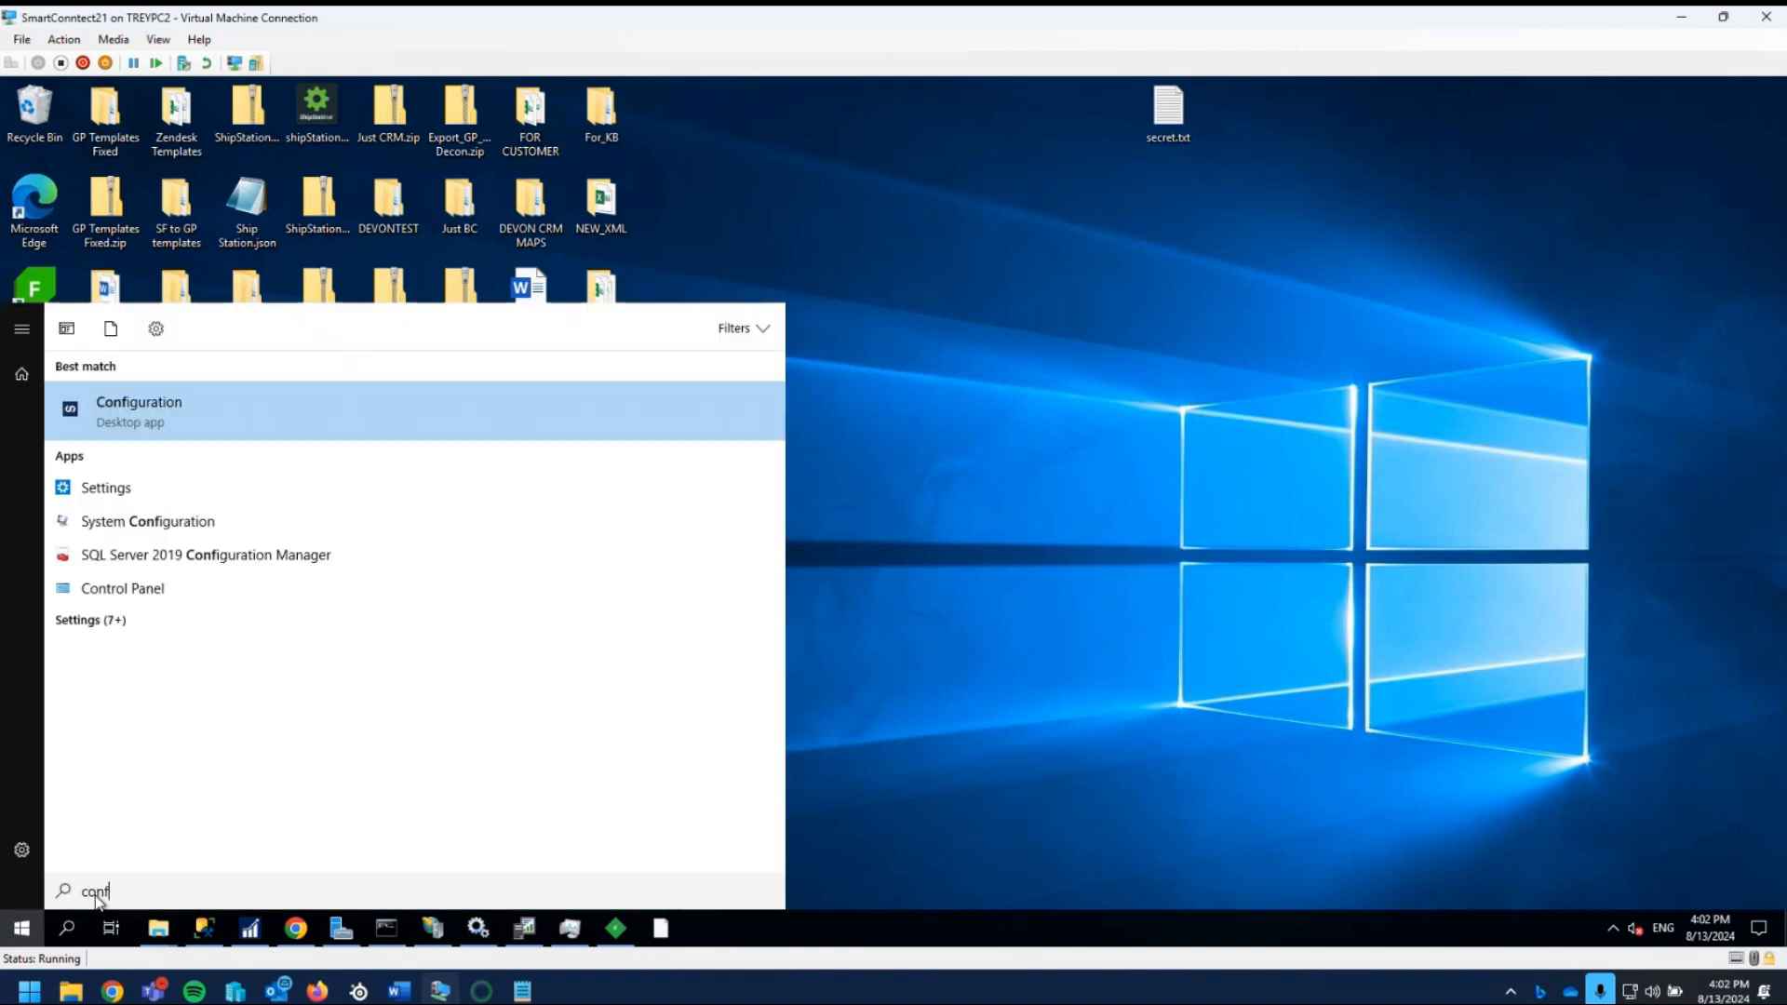
{"action": "left_click", "coordinate": [177, 421]}
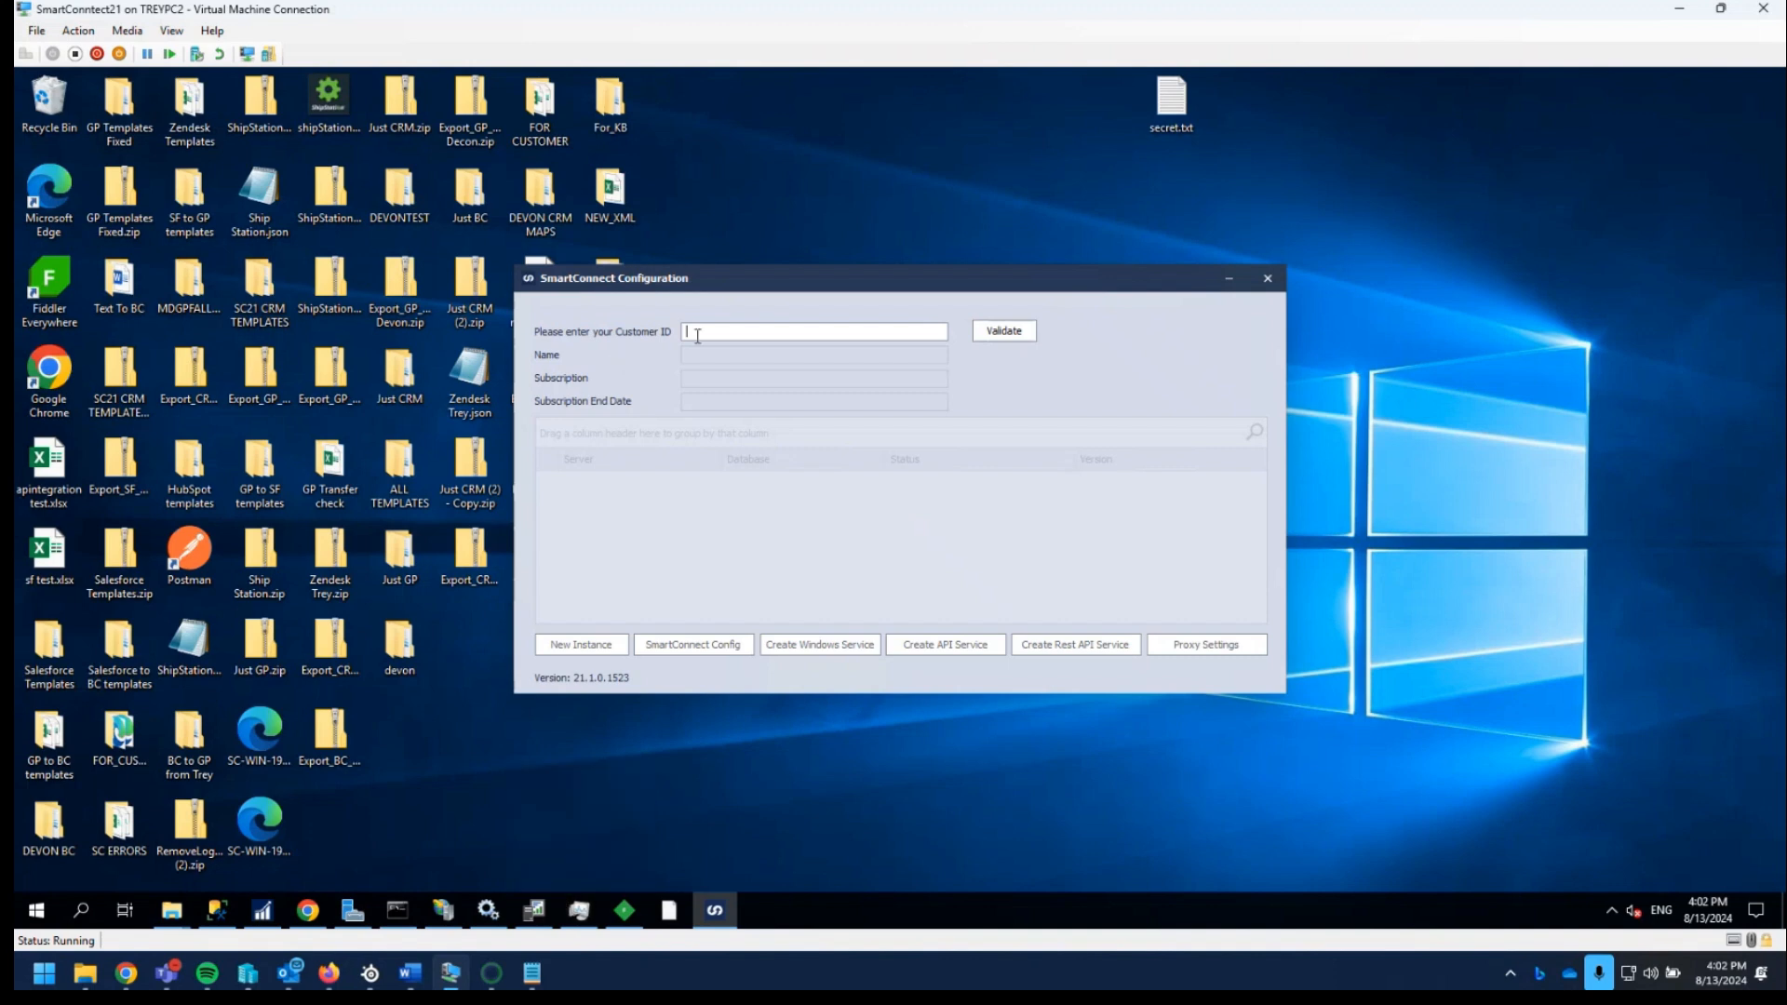
- Enter and validate the customer ID, and look through the list of SmartConnect server instances and databases
{"action": "left_click", "coordinate": [578, 911]}
{"action": "left_click", "coordinate": [578, 911]}
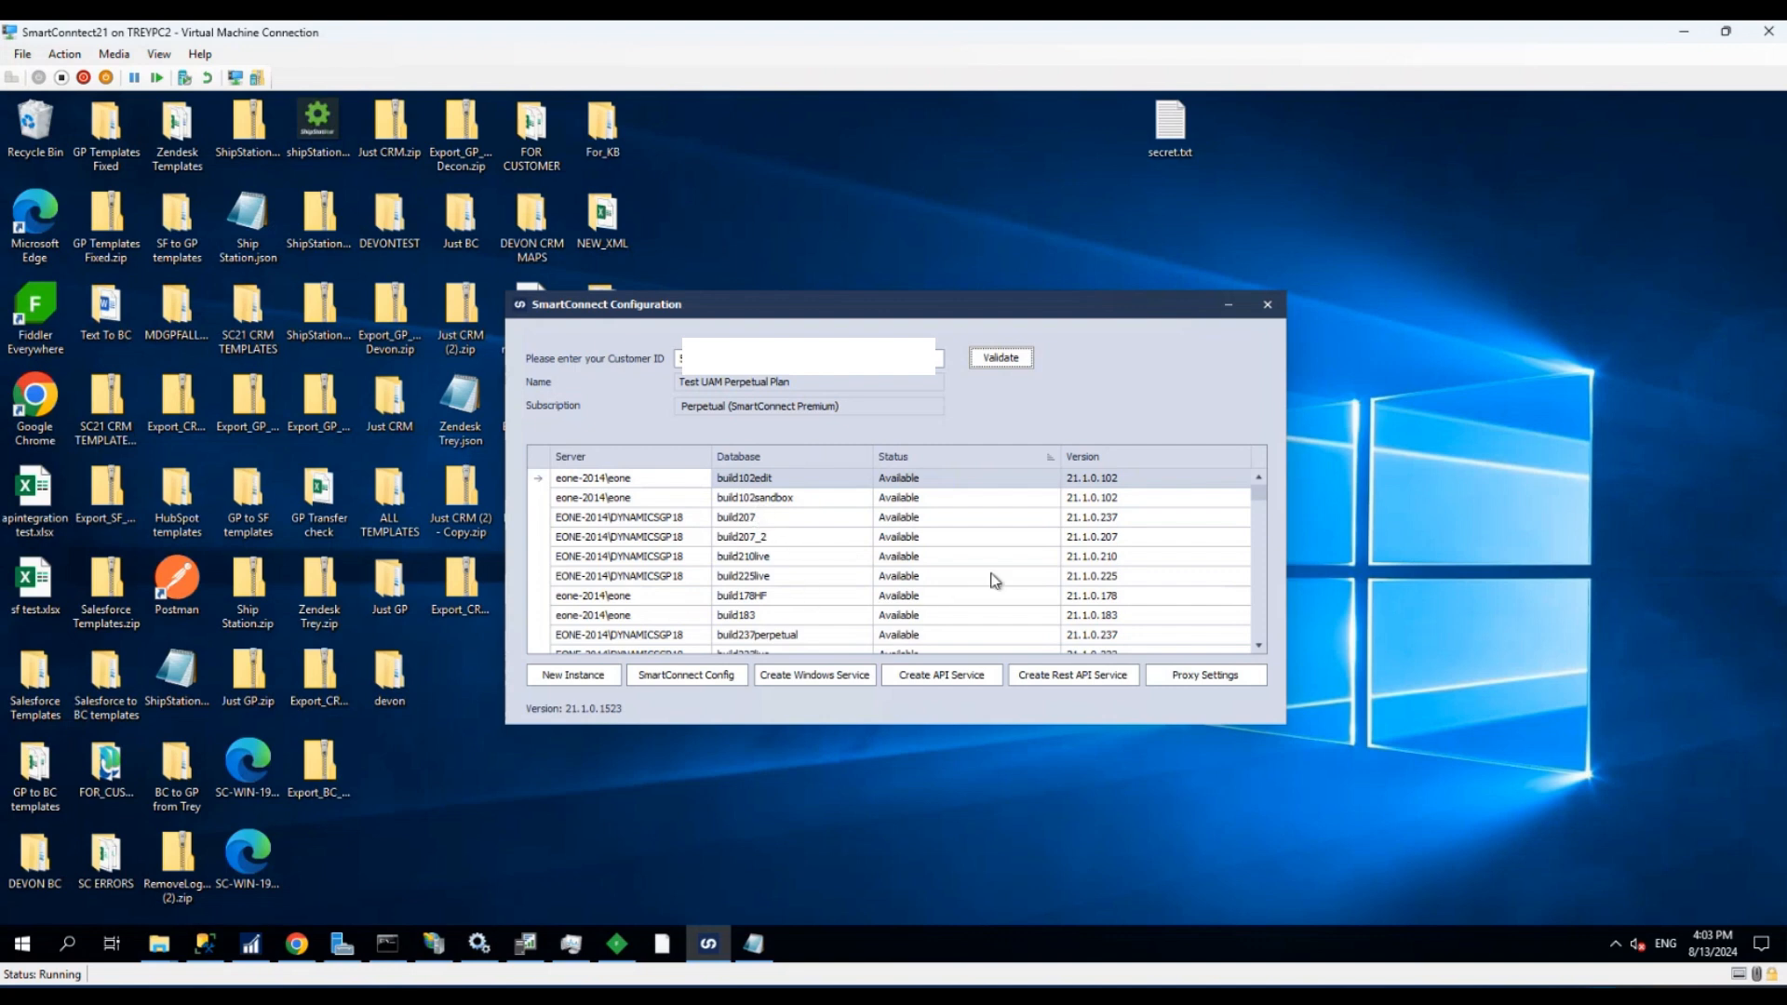
{"action": "scroll", "coordinate": [787, 603], "scroll_direction": "down", "scroll_amount": 2}
{"action": "scroll", "coordinate": [793, 602], "scroll_direction": "down", "scroll_amount": 1}
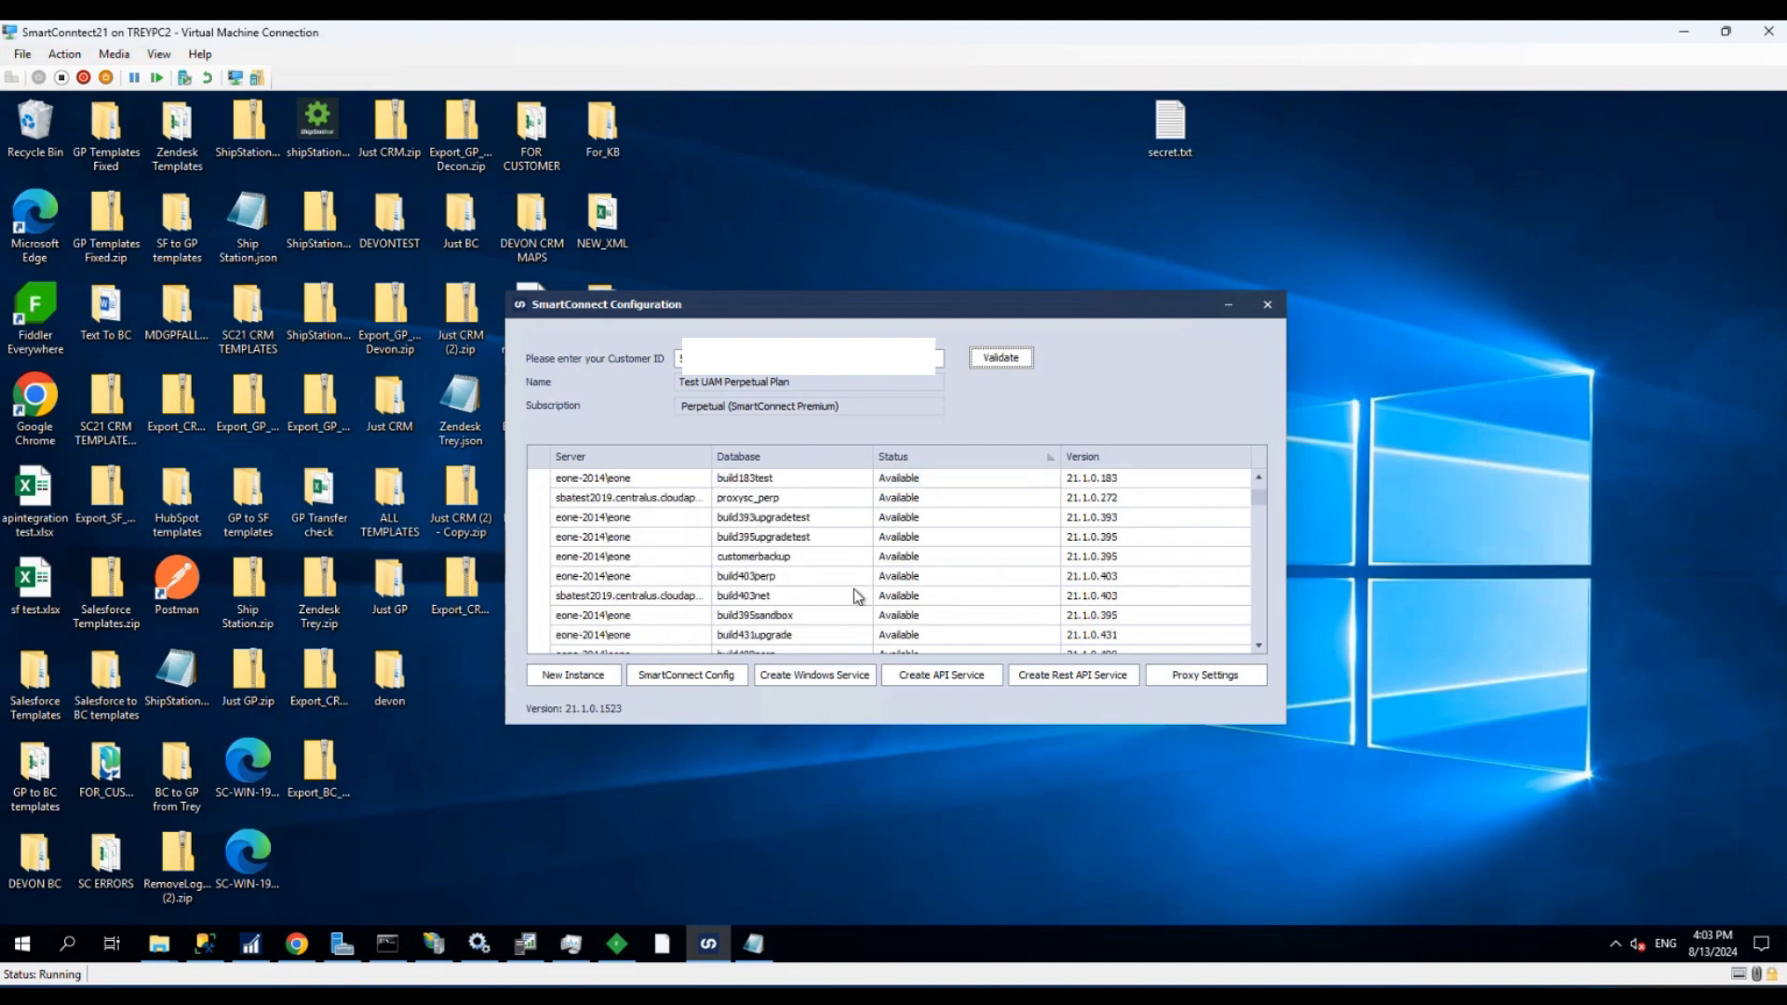
- Find the version 21.1.0.1425 instance on server WIN-19HOLKT48O3\EONE in the instance list and set it as the active instance
{"action": "left_click_drag", "start_coordinate": [1259, 512], "coordinate": [1260, 526]}
{"action": "scroll", "coordinate": [889, 521], "scroll_direction": "up", "scroll_amount": 1}
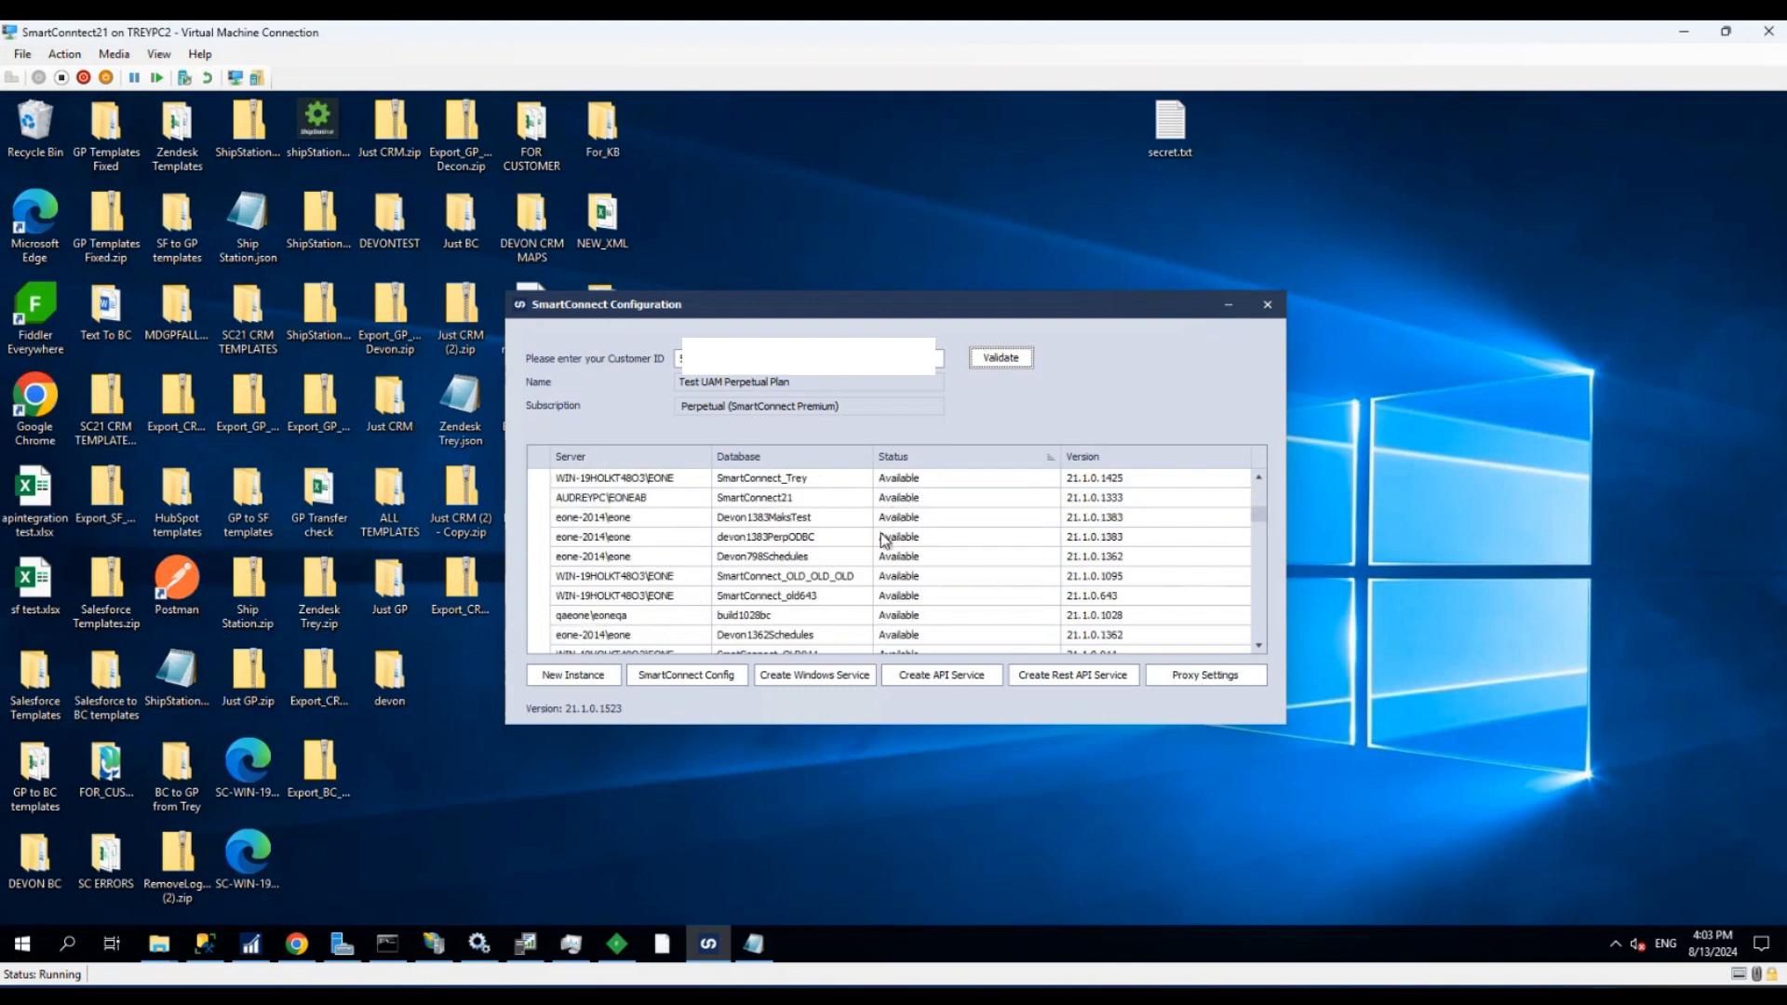
{"action": "left_click", "coordinate": [794, 482]}
{"action": "right_click", "coordinate": [793, 484]}
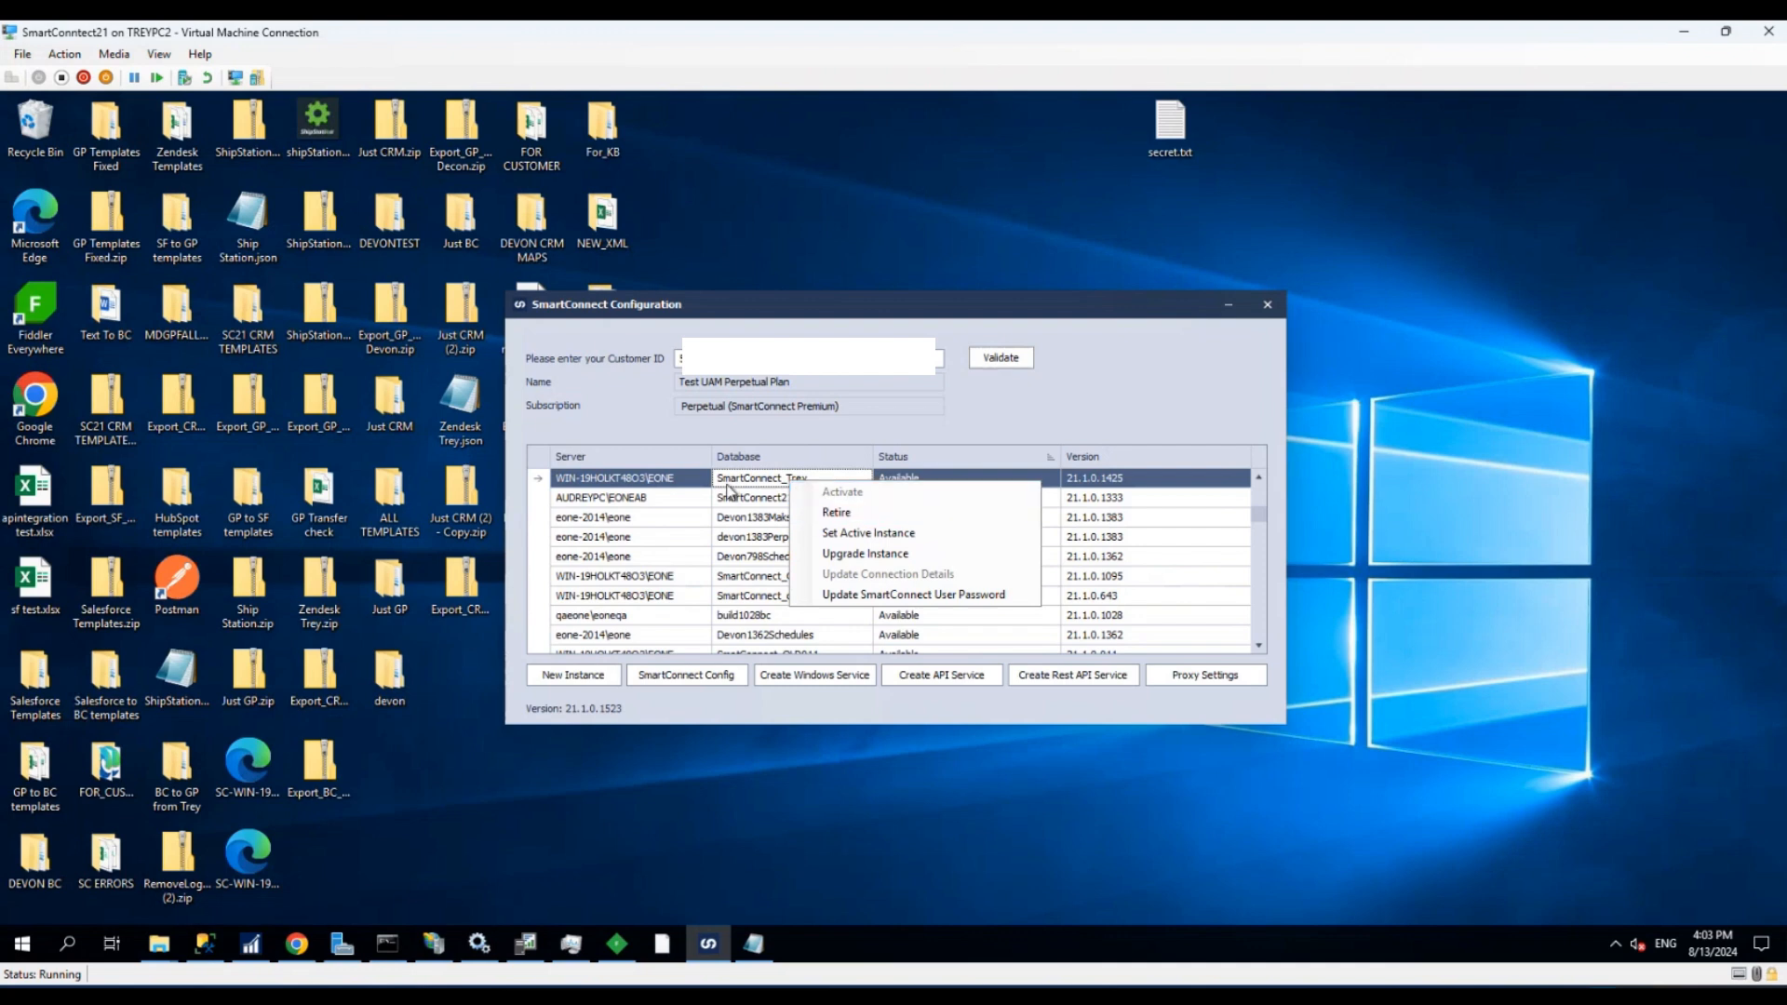
{"action": "right_click", "coordinate": [735, 484]}
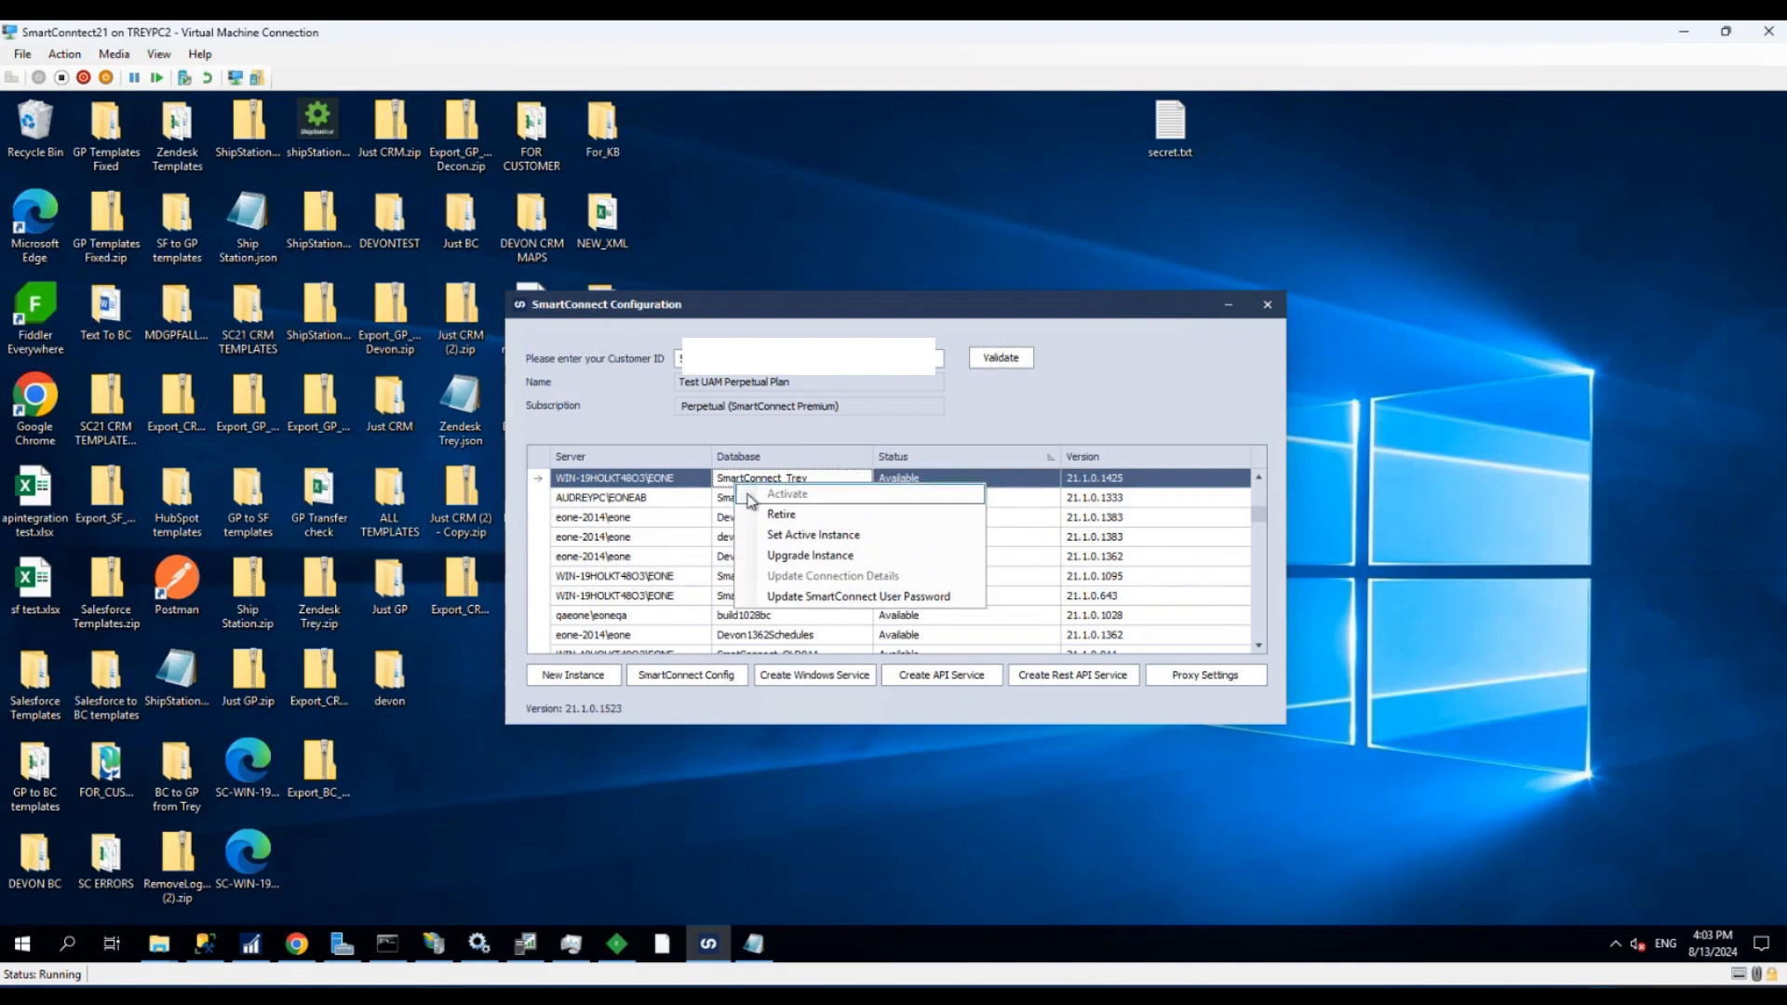
{"action": "left_click", "coordinate": [815, 535]}
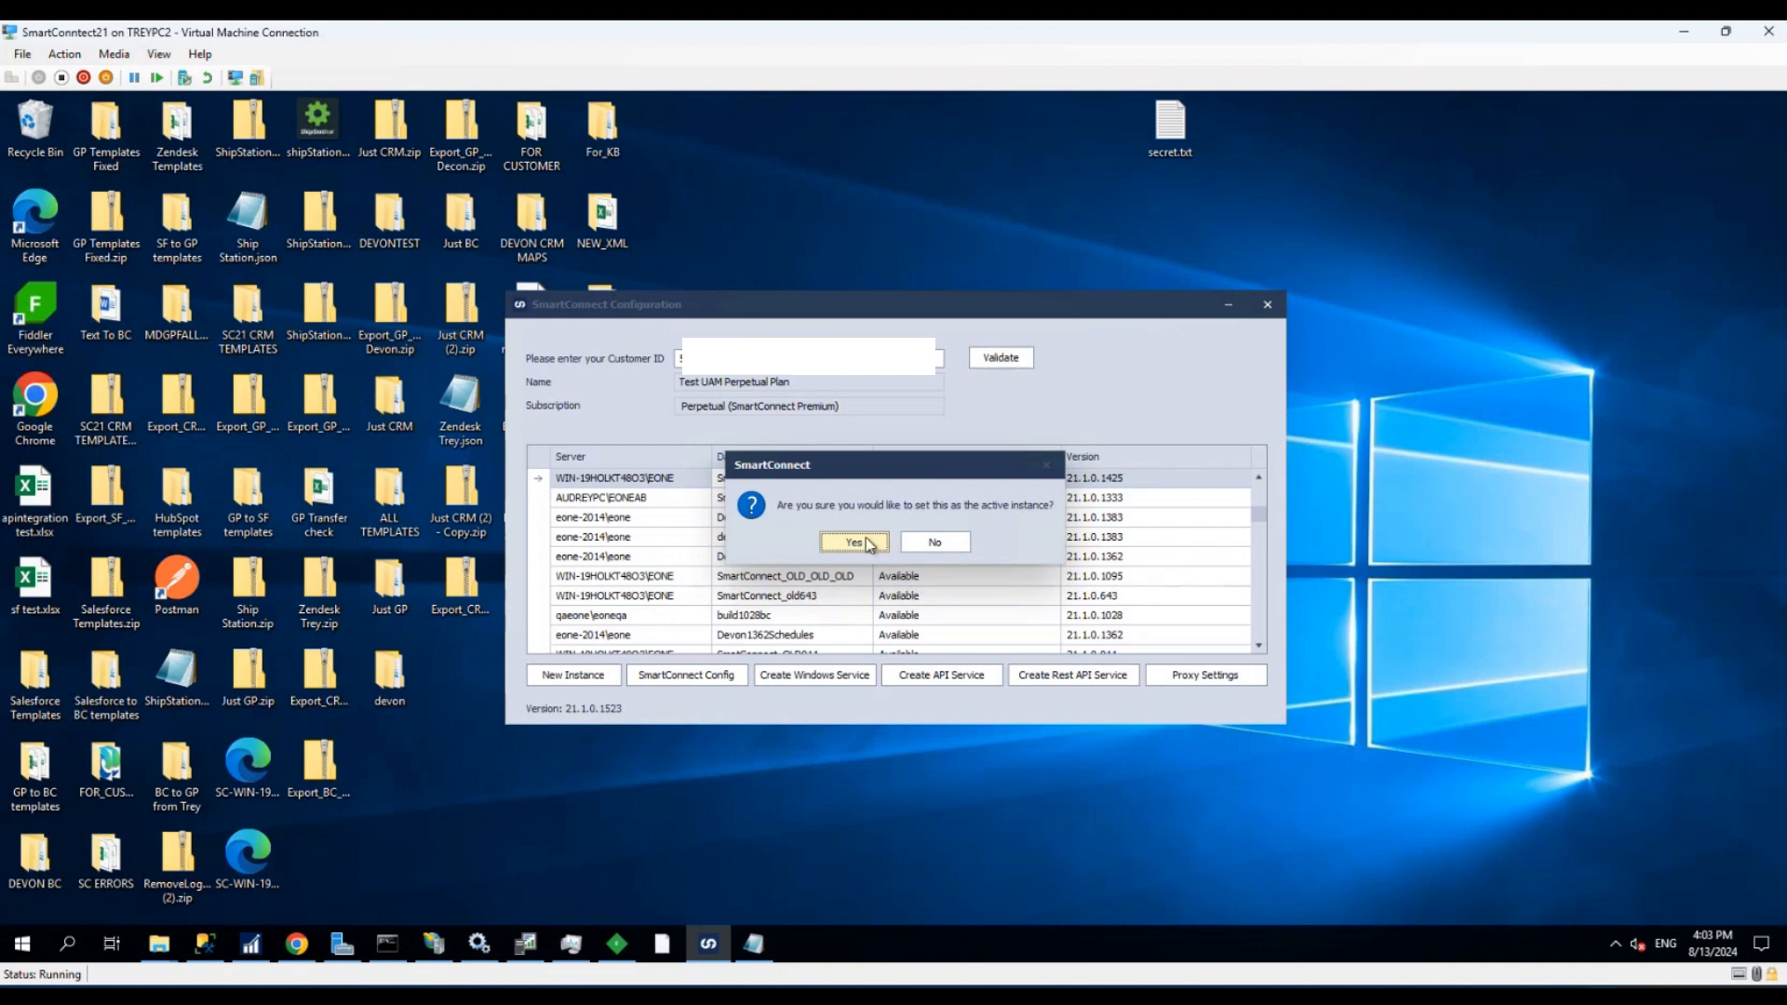
{"action": "left_click", "coordinate": [863, 542]}
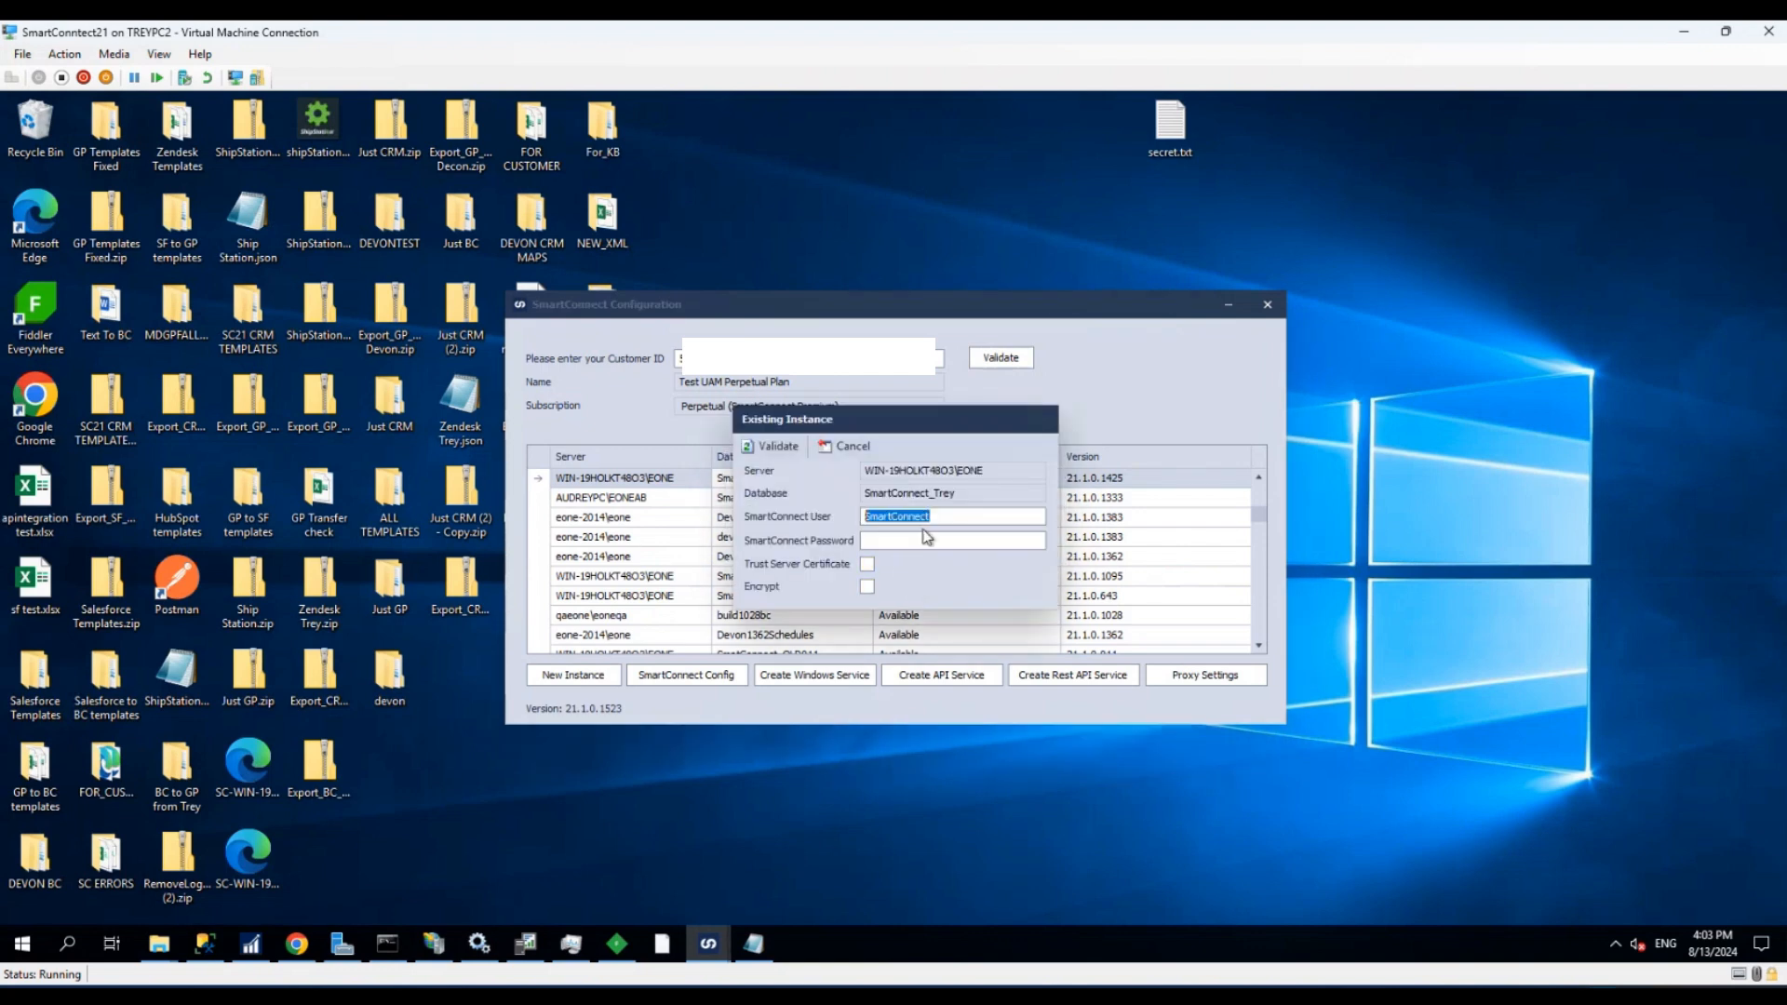
- Enter the database's name as the SmartConnect user, fill in the SmartConnect password and validate the existing instance
{"action": "left_click", "coordinate": [947, 520]}
{"action": "type", "text": "_"}
{"action": "type", "text": "Trey"}
{"action": "left_click", "coordinate": [906, 538]}
{"action": "left_click", "coordinate": [772, 446]}
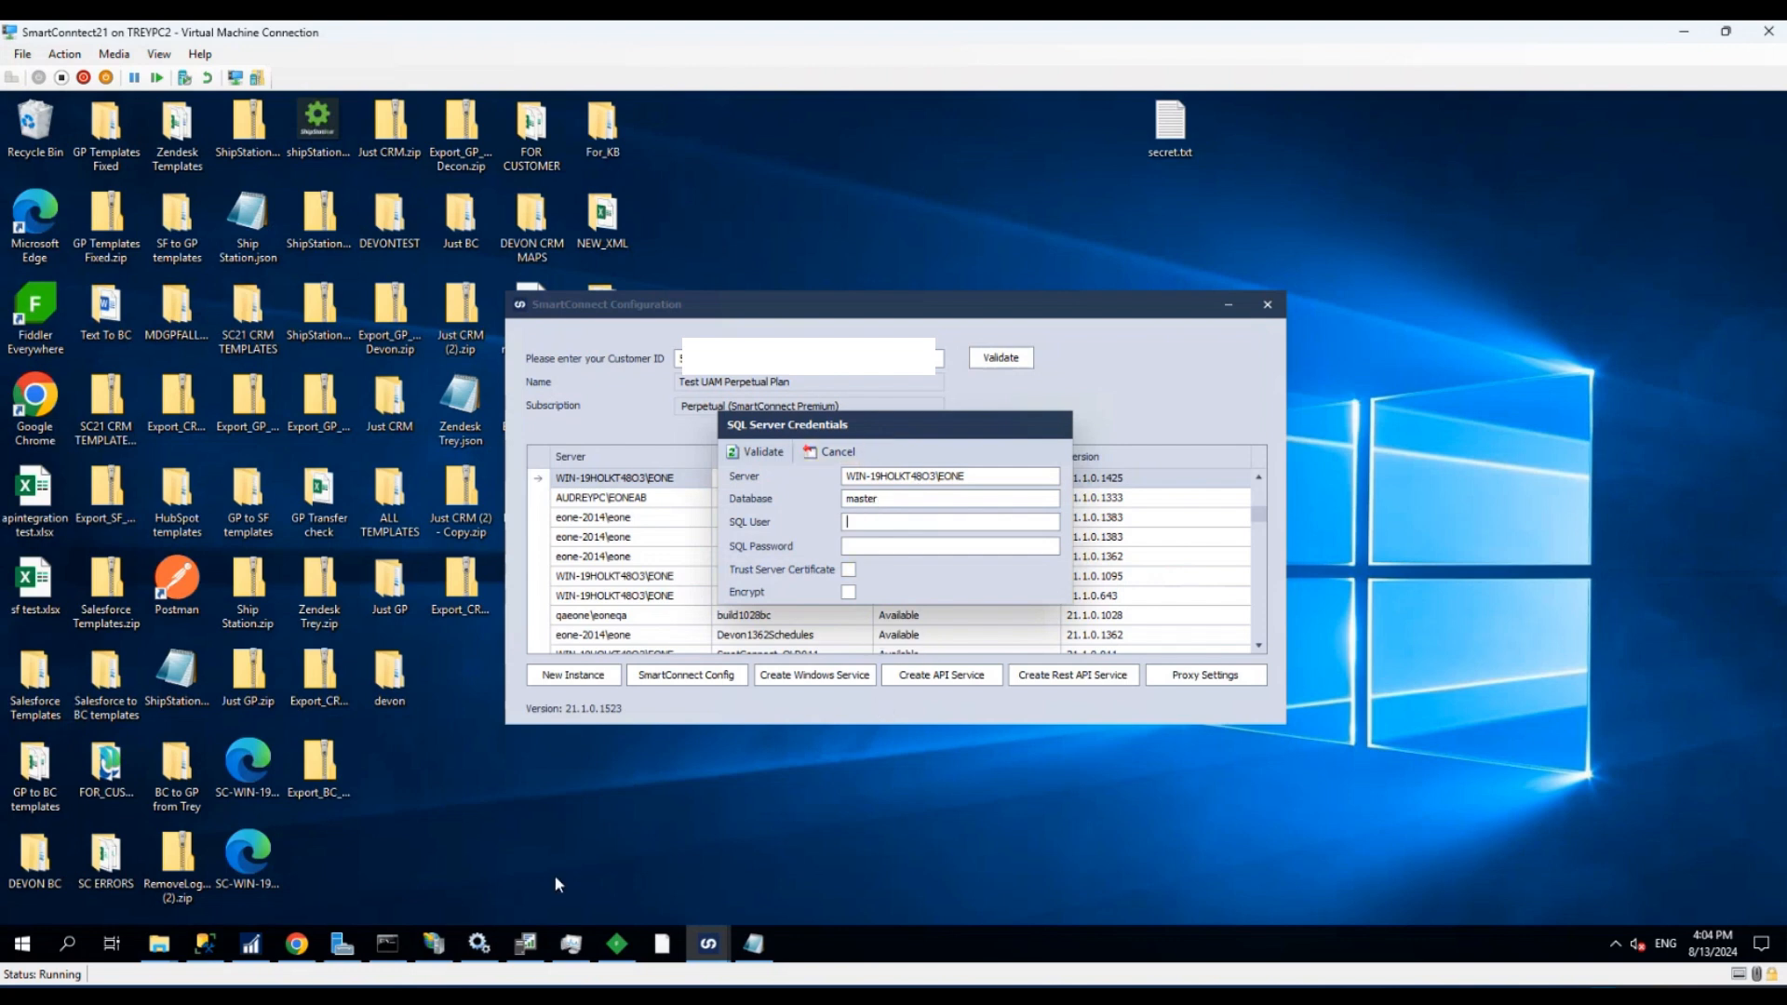
- Switch to SQL Server Management Studio, review the password fields in the SmartConnect login's properties, and close them without changes
{"action": "left_click", "coordinate": [207, 945]}
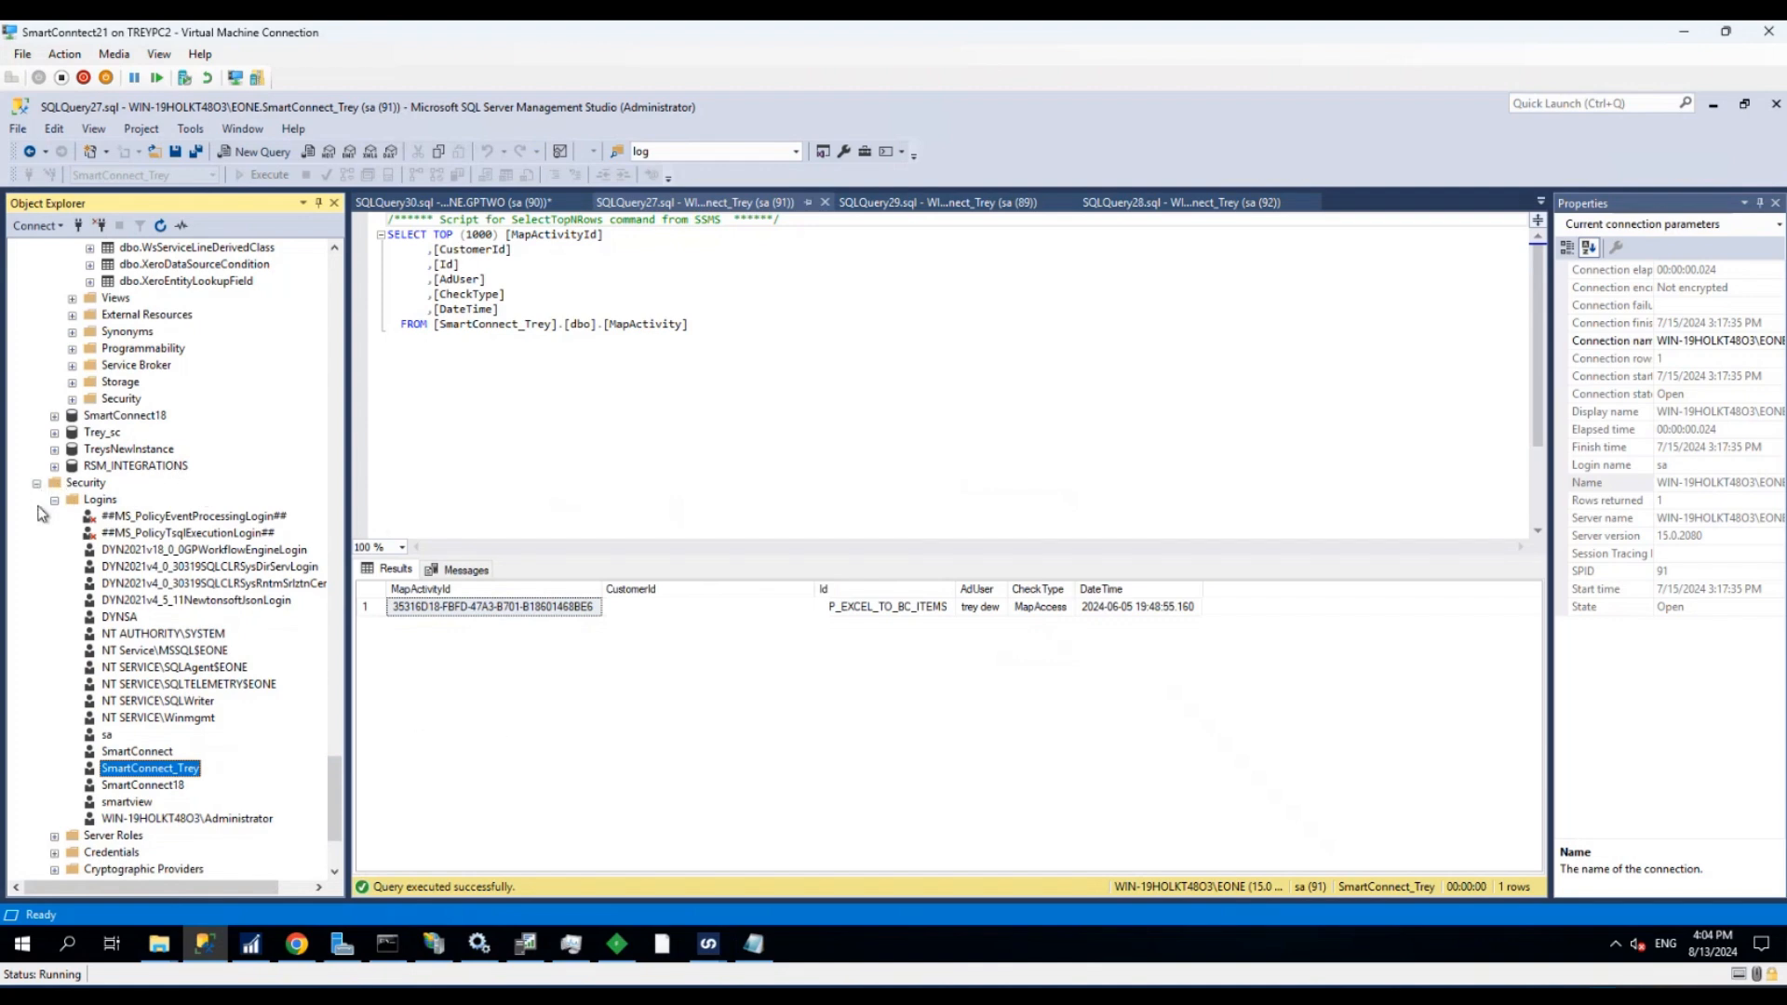
{"action": "right_click", "coordinate": [136, 754]}
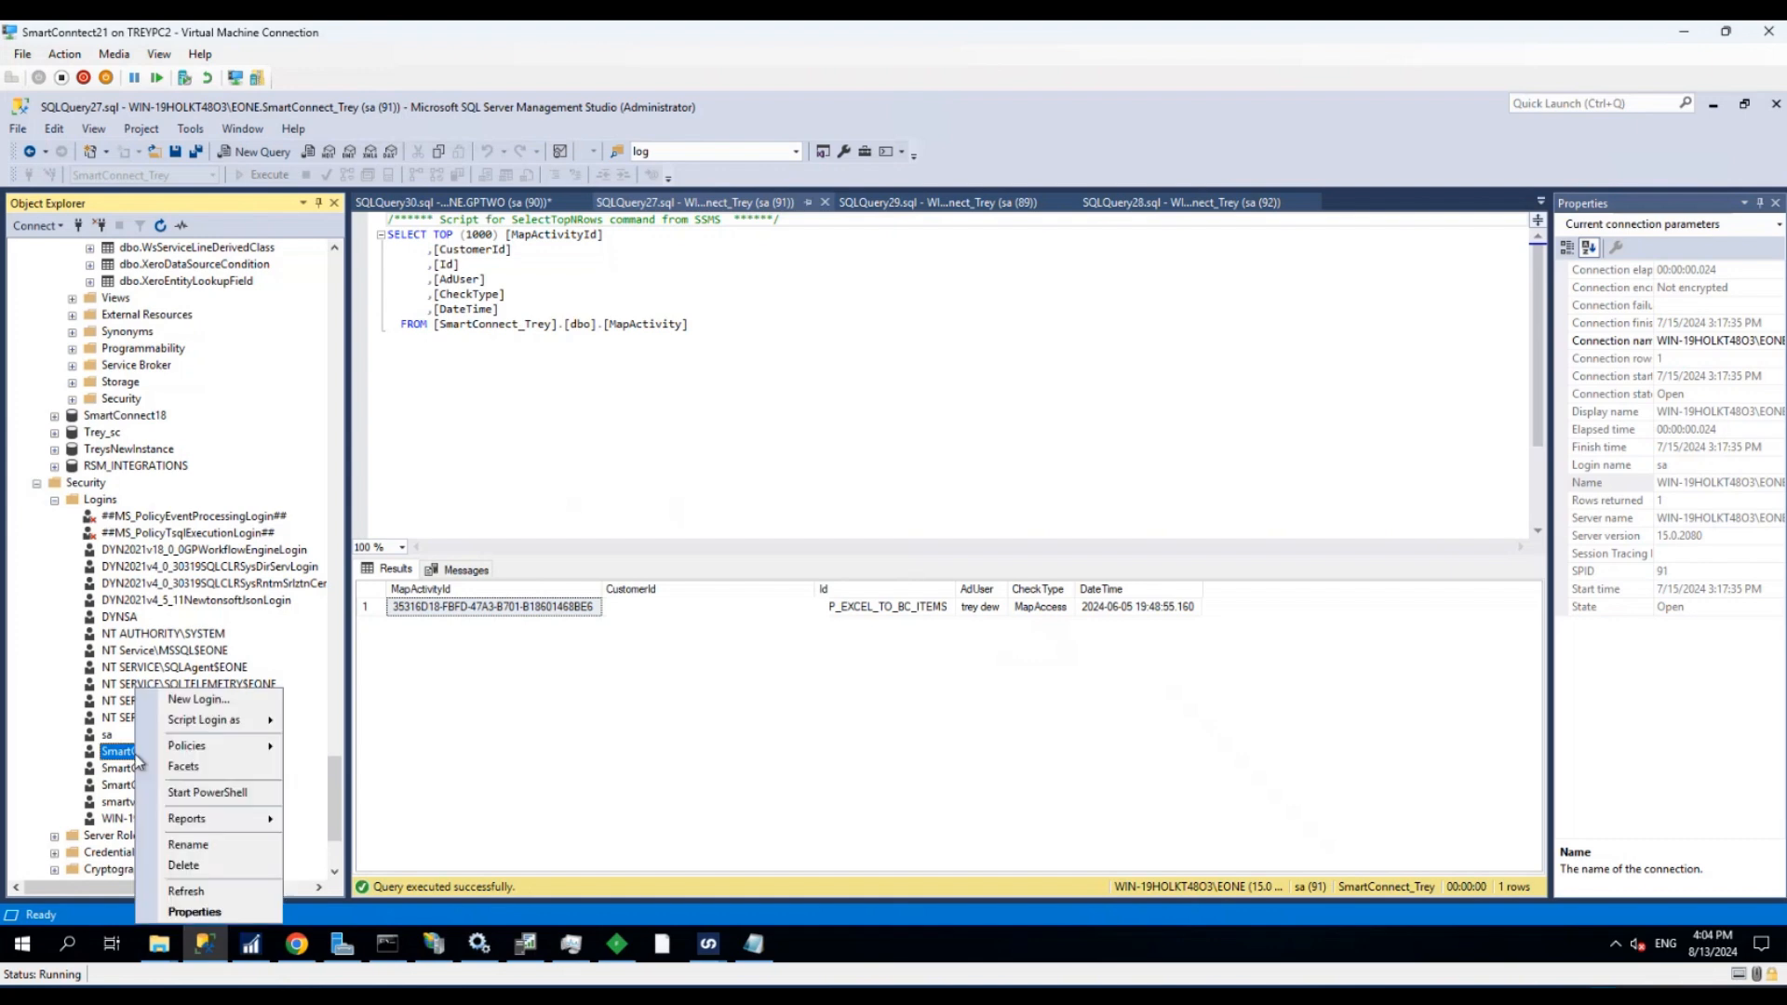
{"action": "left_click", "coordinate": [192, 911]}
{"action": "left_click", "coordinate": [1067, 345]}
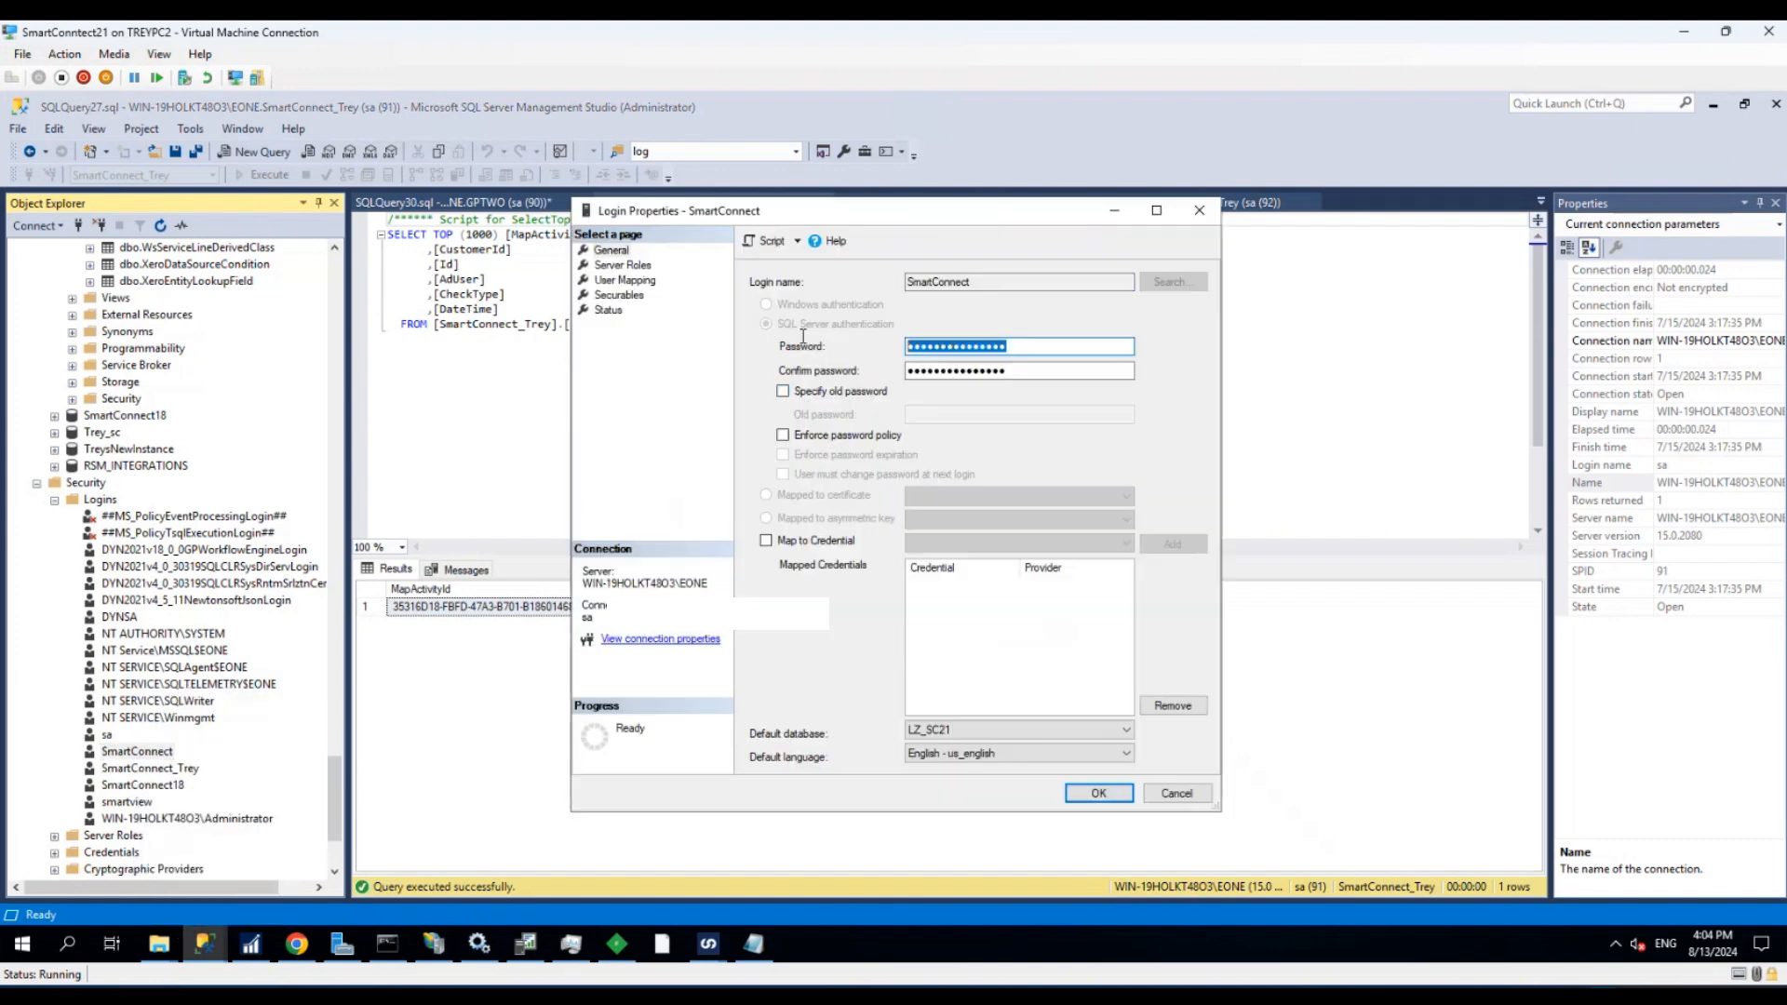
{"action": "key", "text": "Tab"}
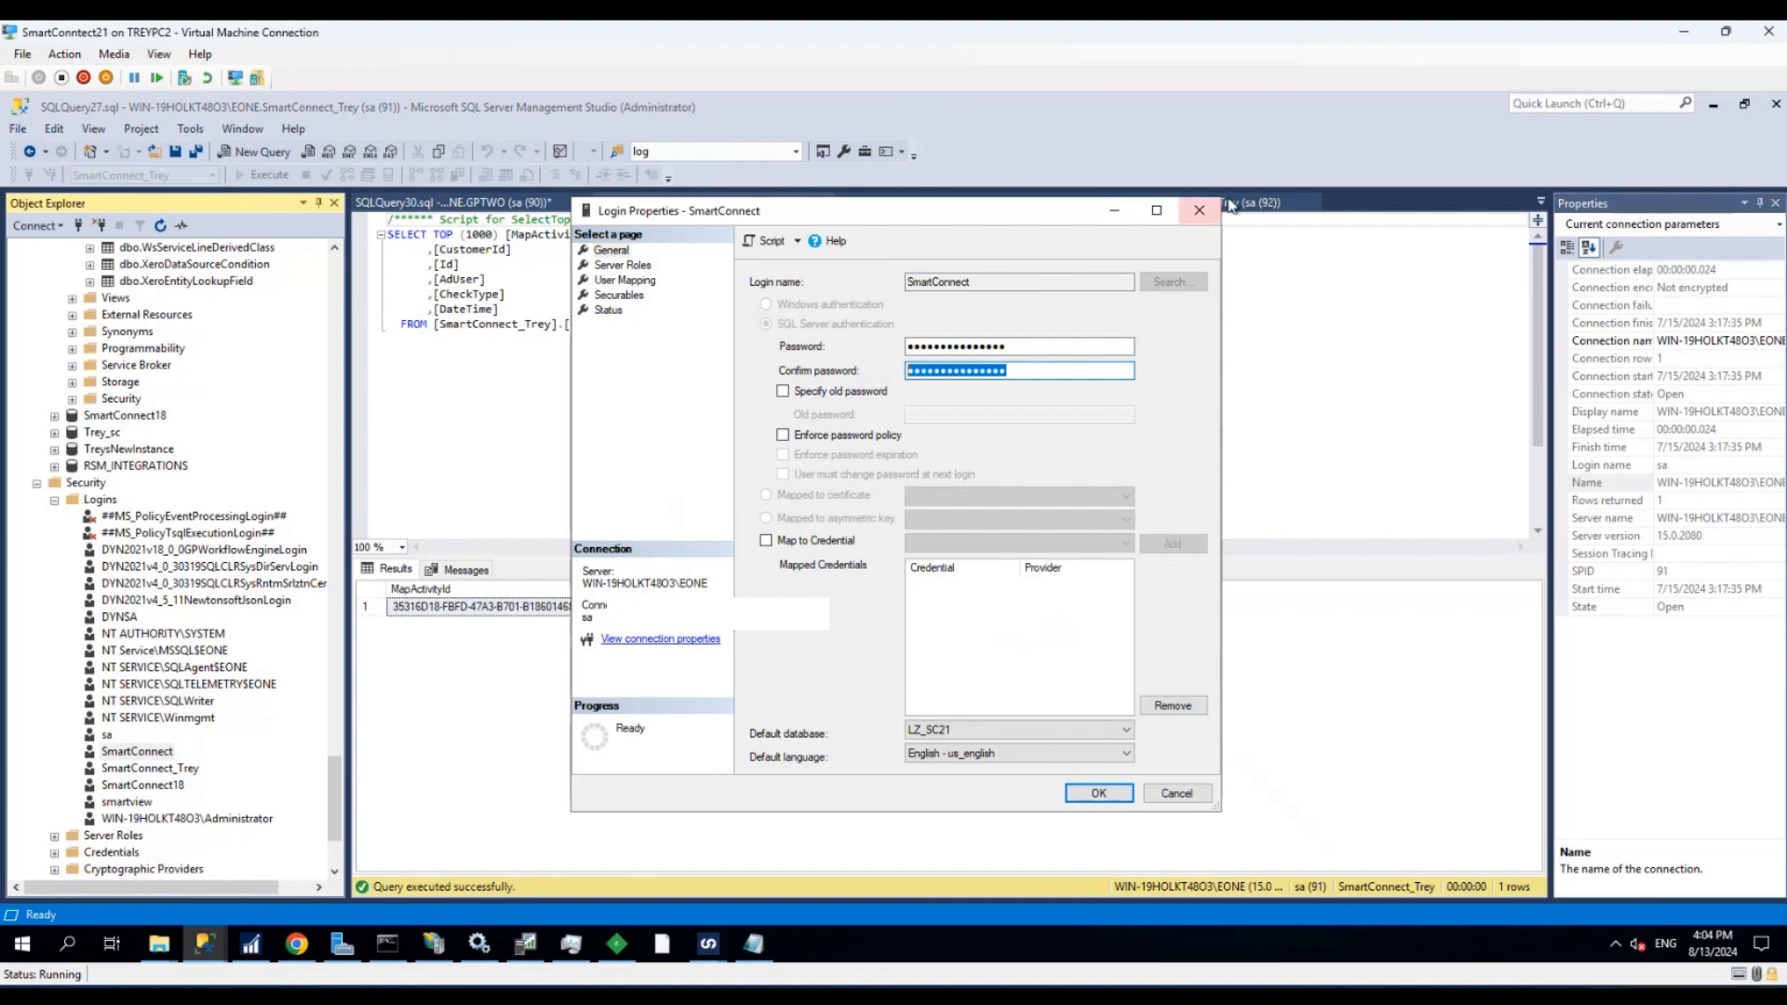
{"action": "left_click", "coordinate": [1199, 210]}
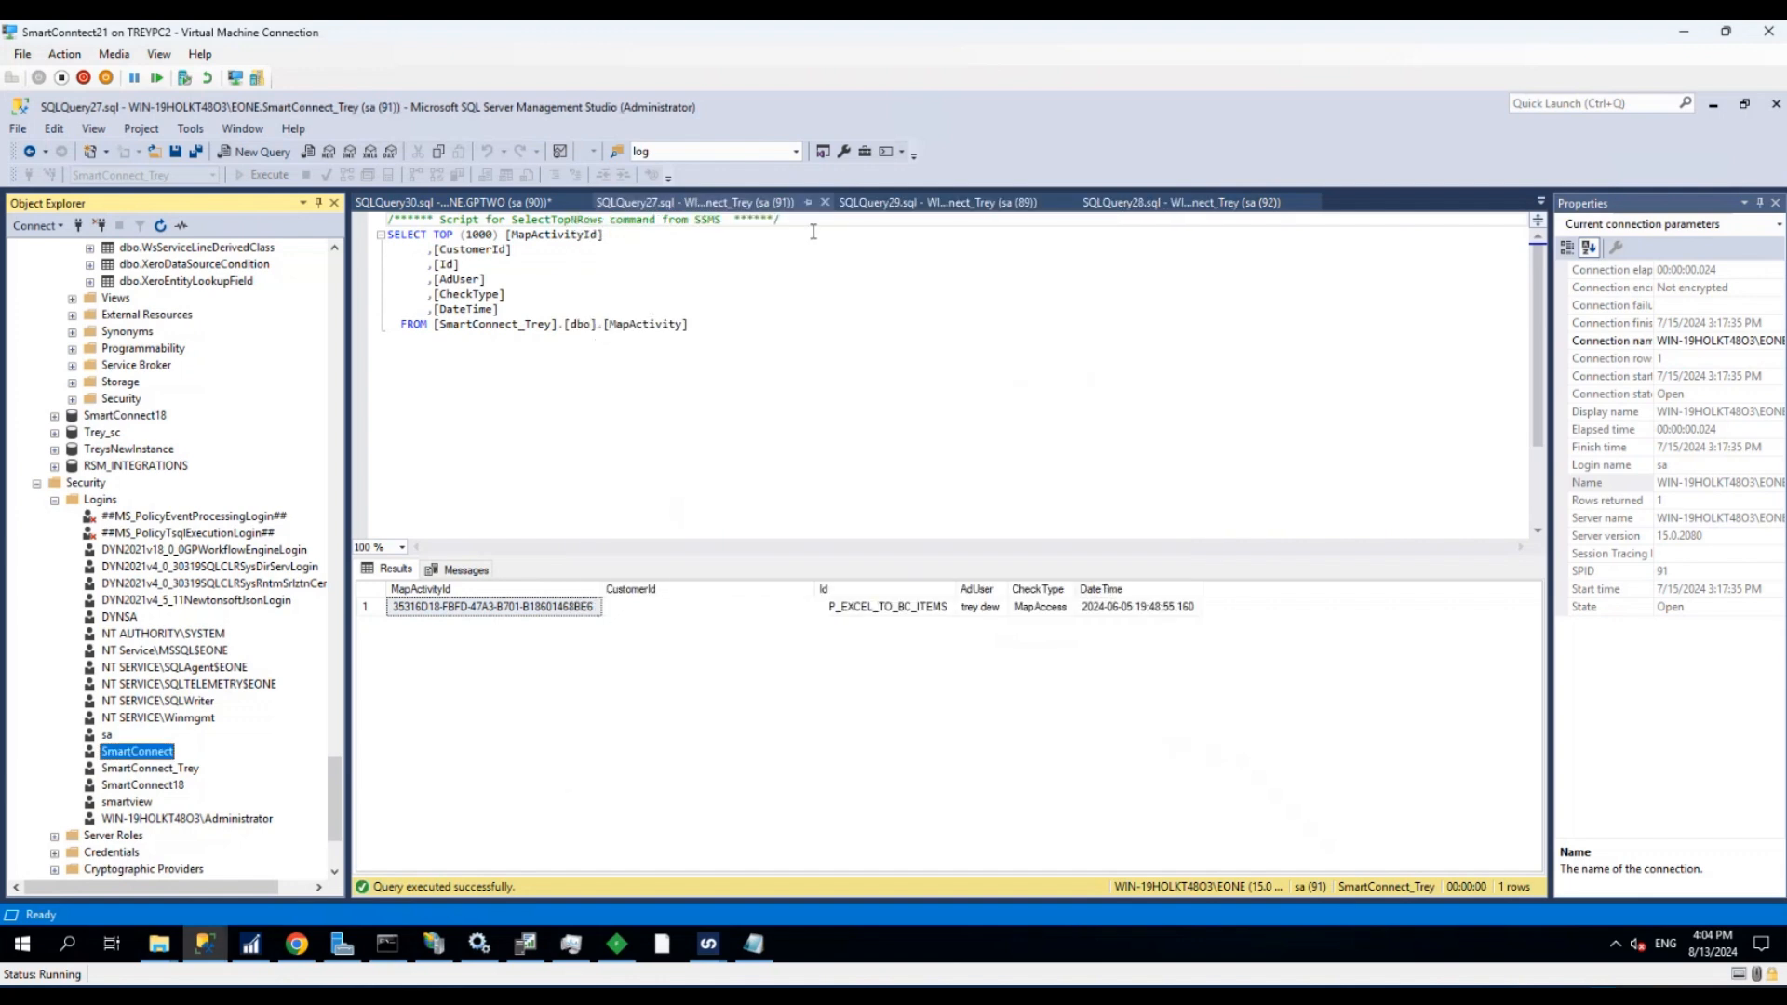
{"action": "left_click", "coordinate": [1717, 105]}
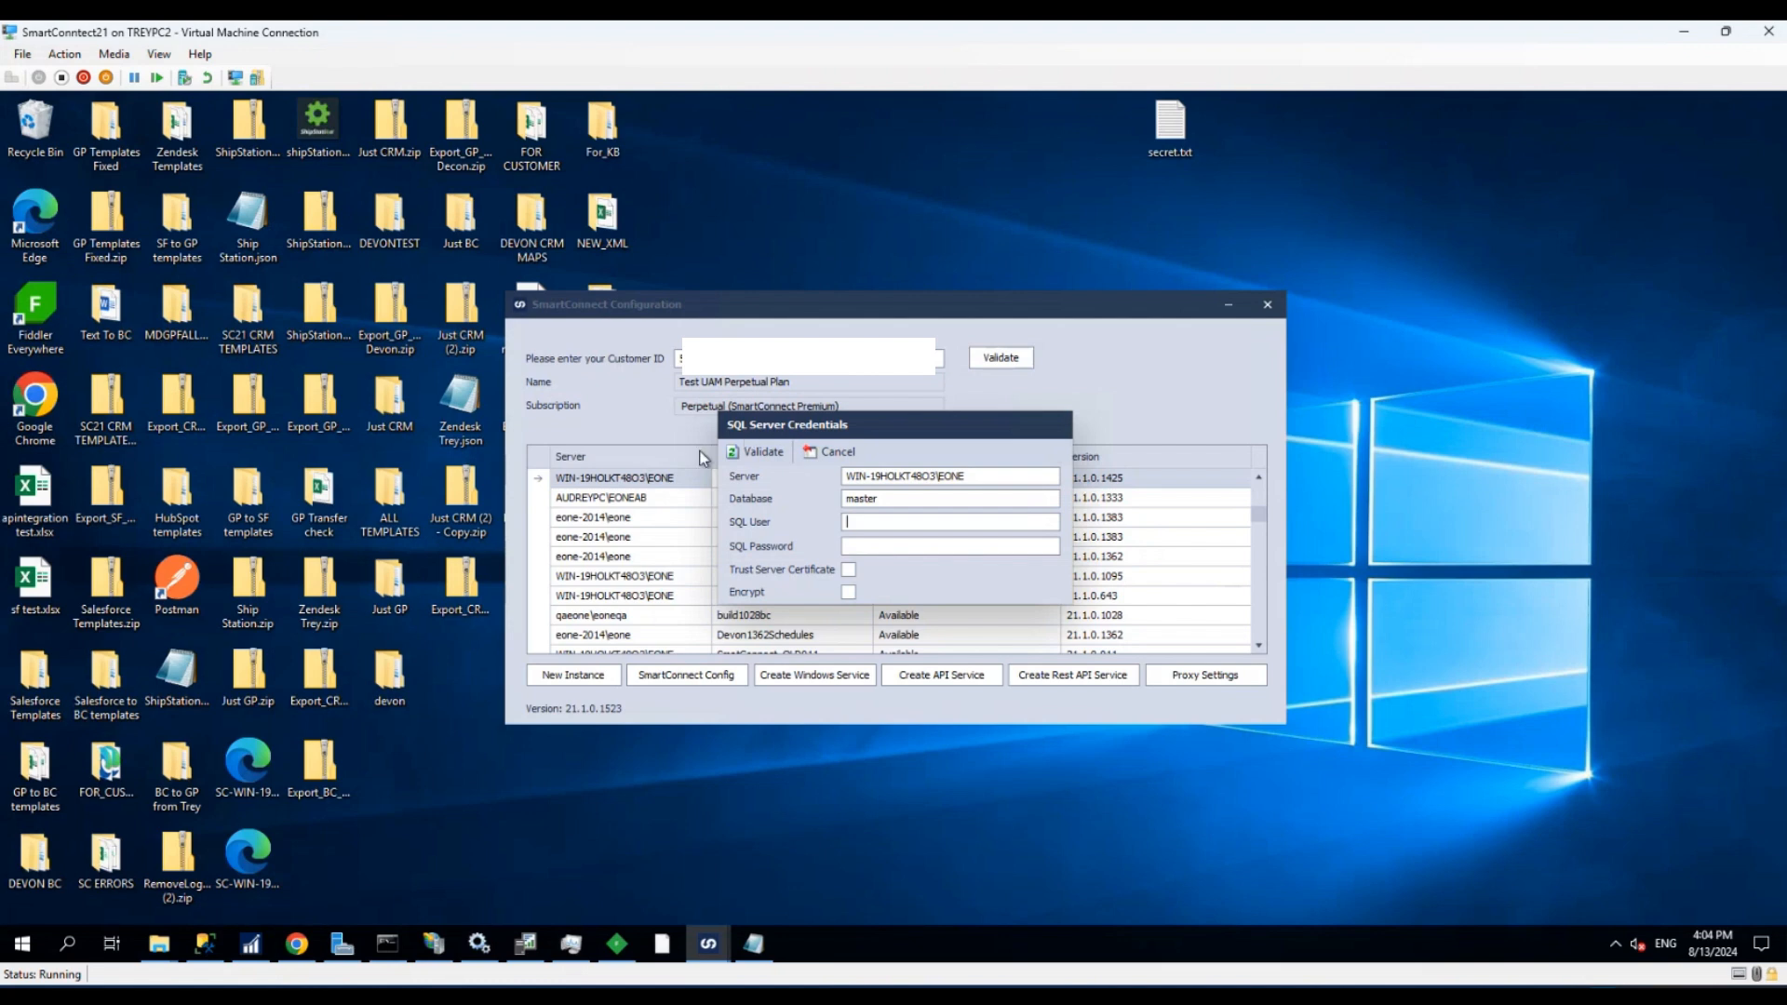
- Validate the SQL Server credentials with user sa and the SQL password, and accept the upgrade of the instance's database
{"action": "type", "text": "sa"}
{"action": "left_click", "coordinate": [874, 545]}
{"action": "left_click", "coordinate": [755, 451]}
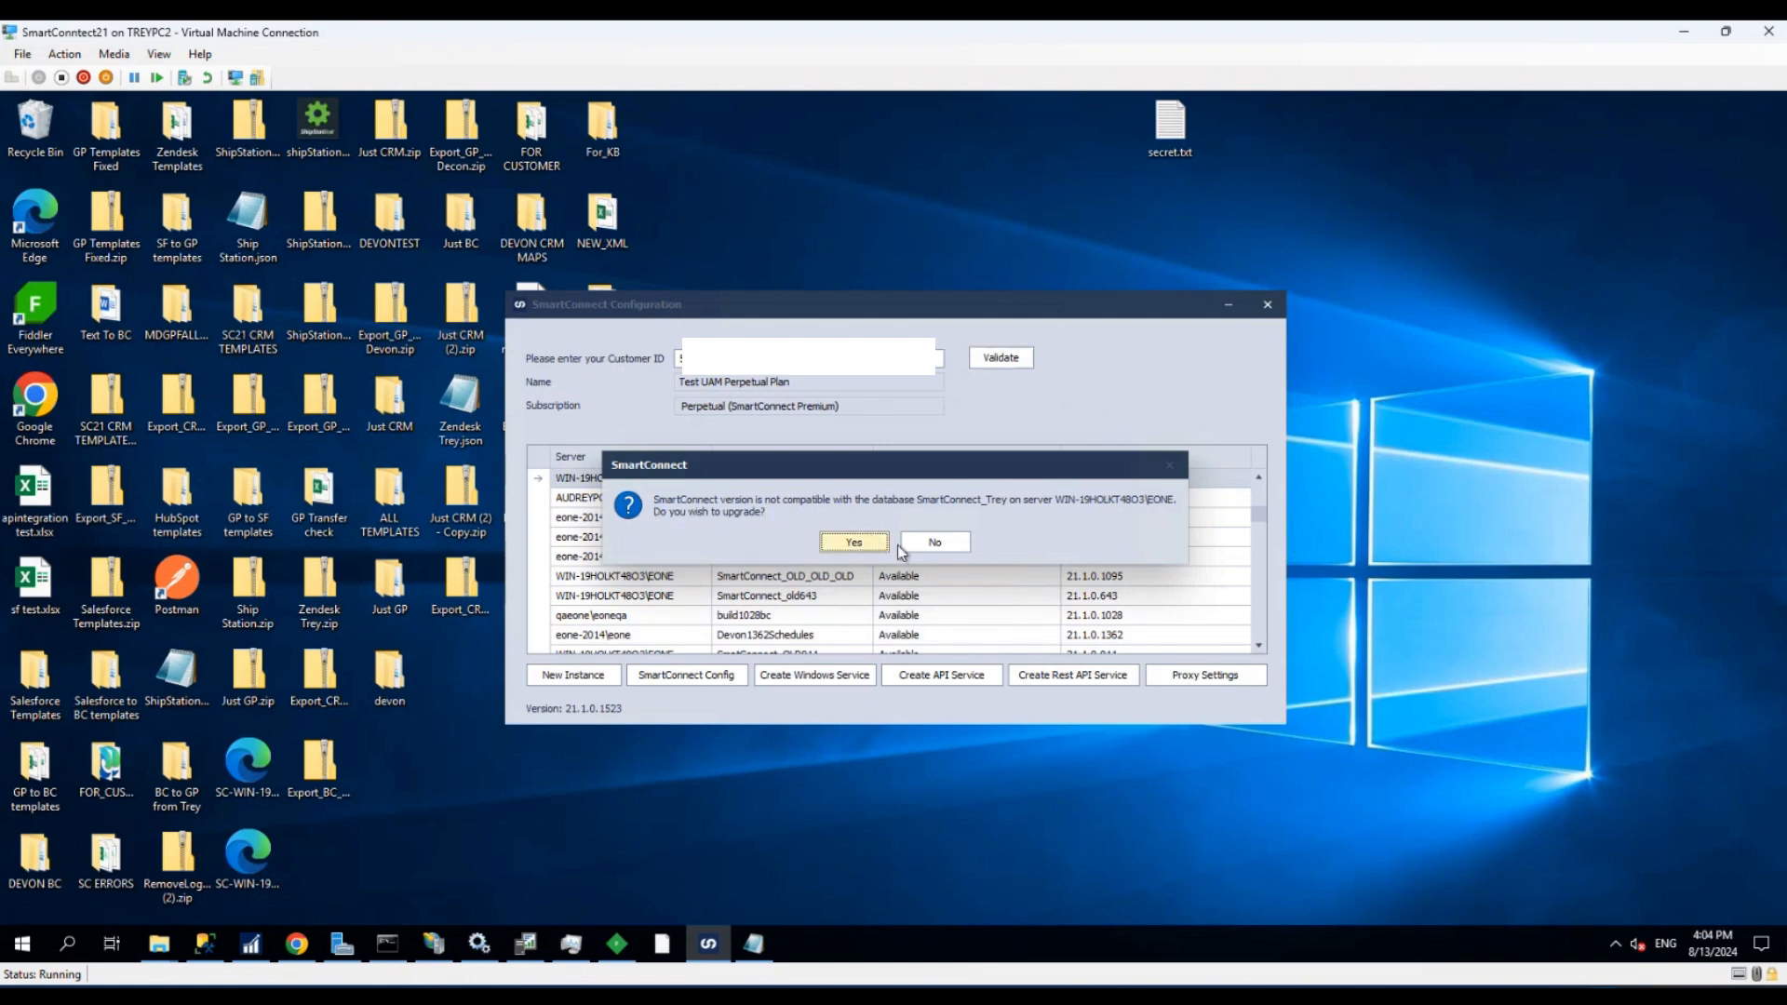
{"action": "left_click", "coordinate": [856, 542]}
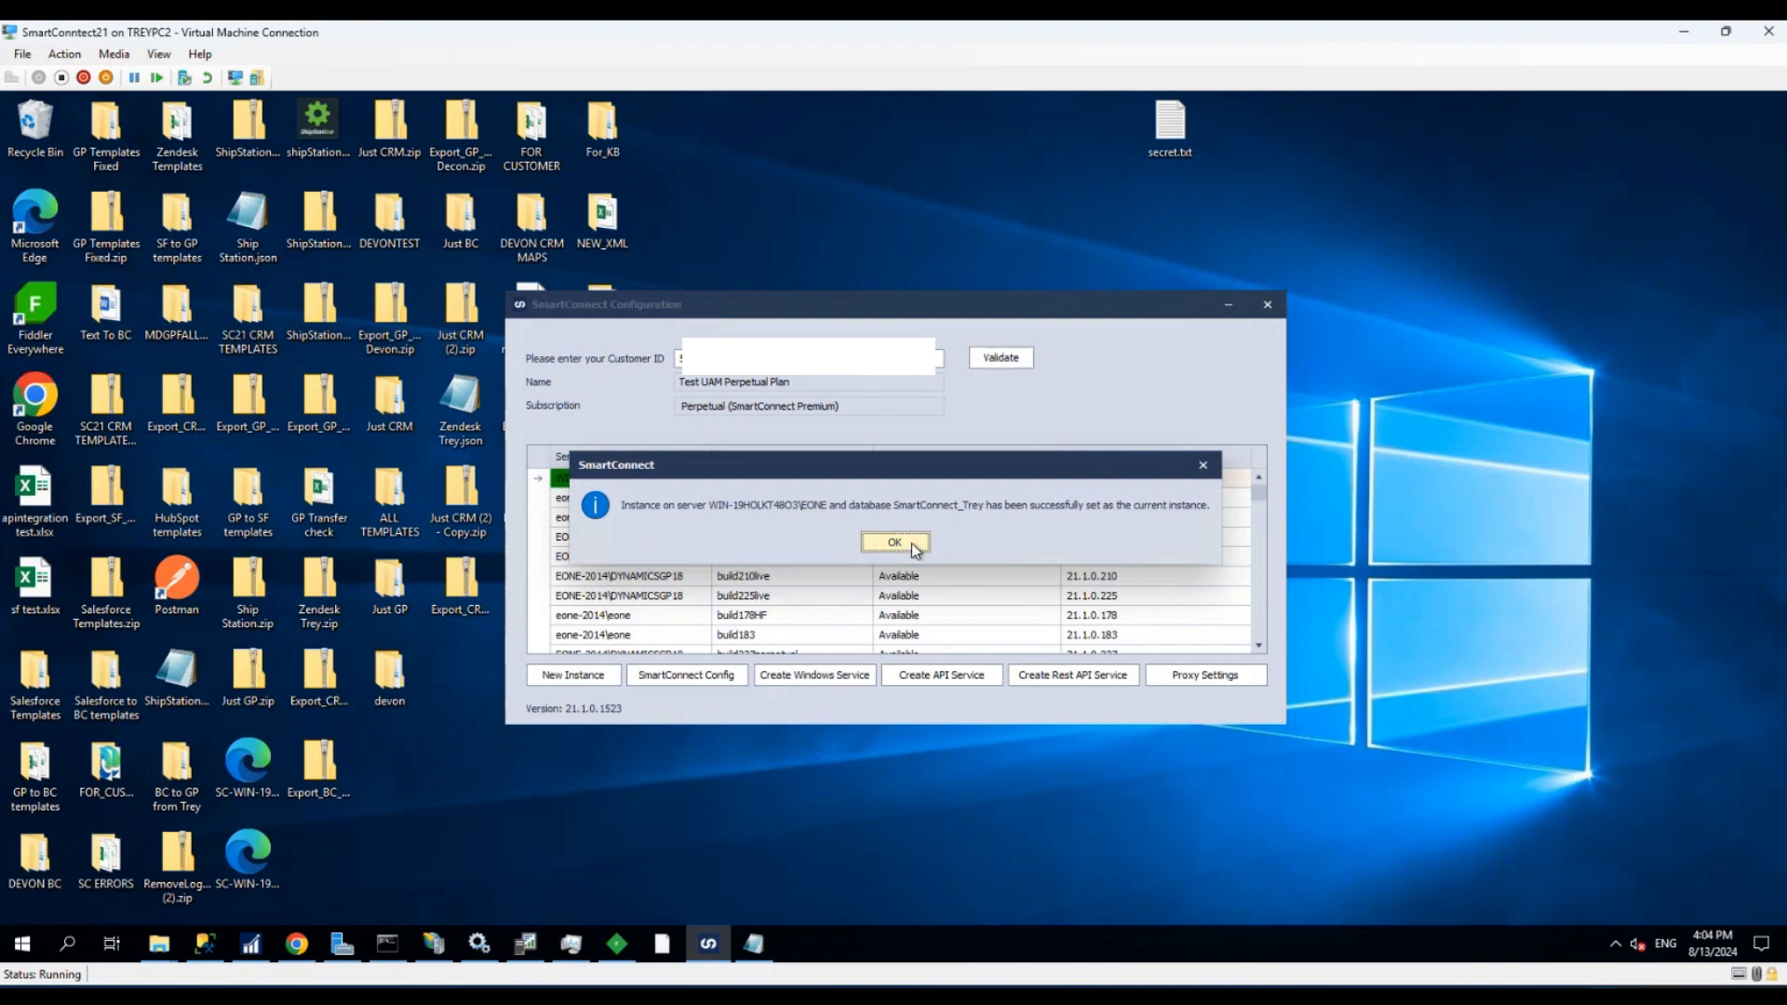
{"action": "left_click", "coordinate": [913, 541]}
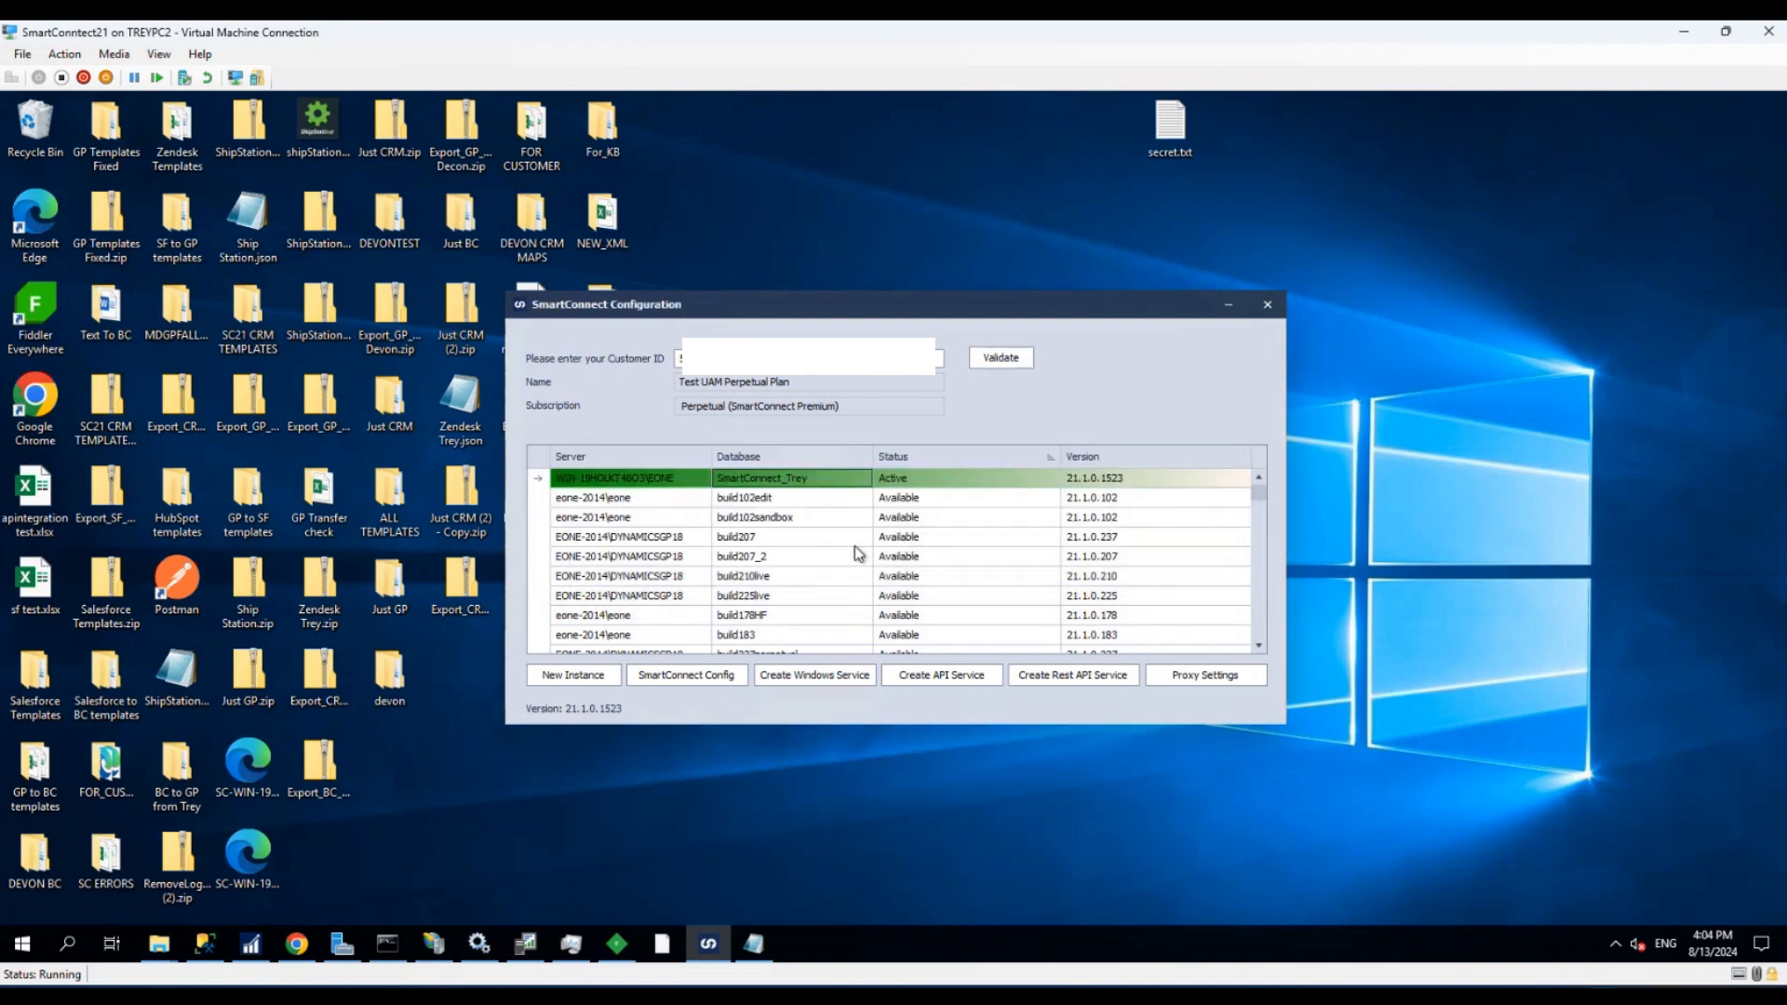
- Close SmartConnect Configuration and launch the SmartConnect desktop app
{"action": "left_click", "coordinate": [1268, 305]}
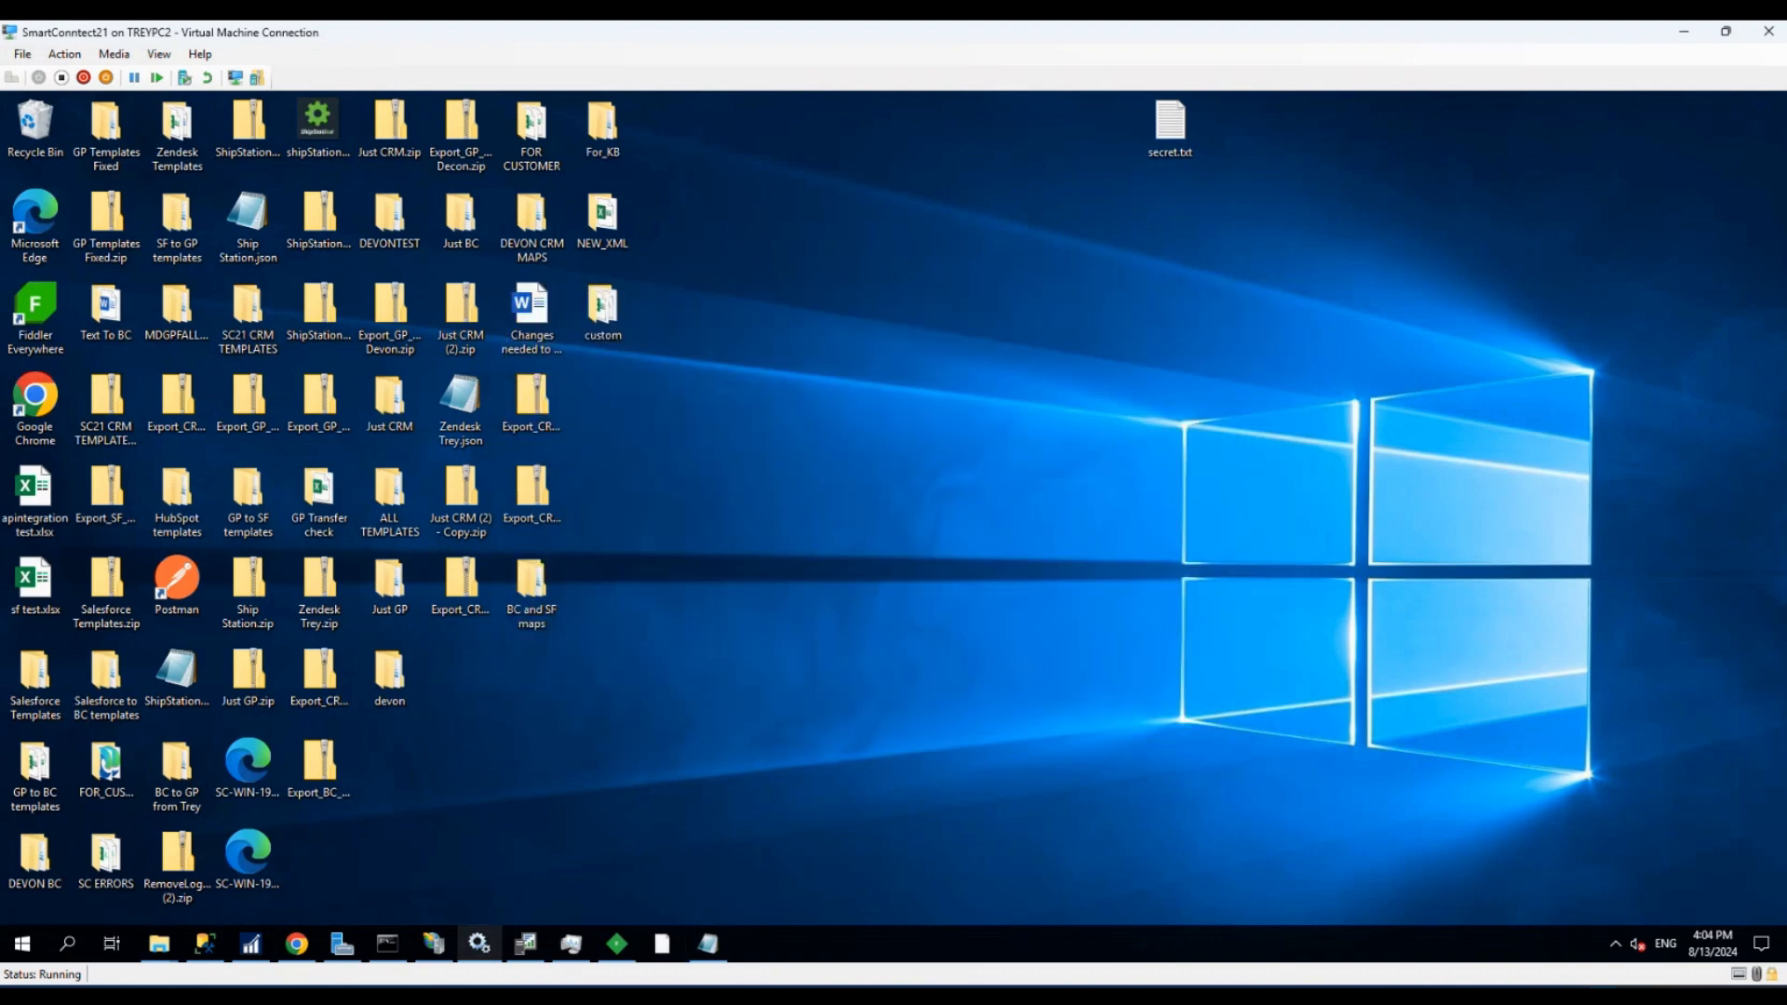
{"action": "key", "text": "super"}
{"action": "type", "text": "sm"}
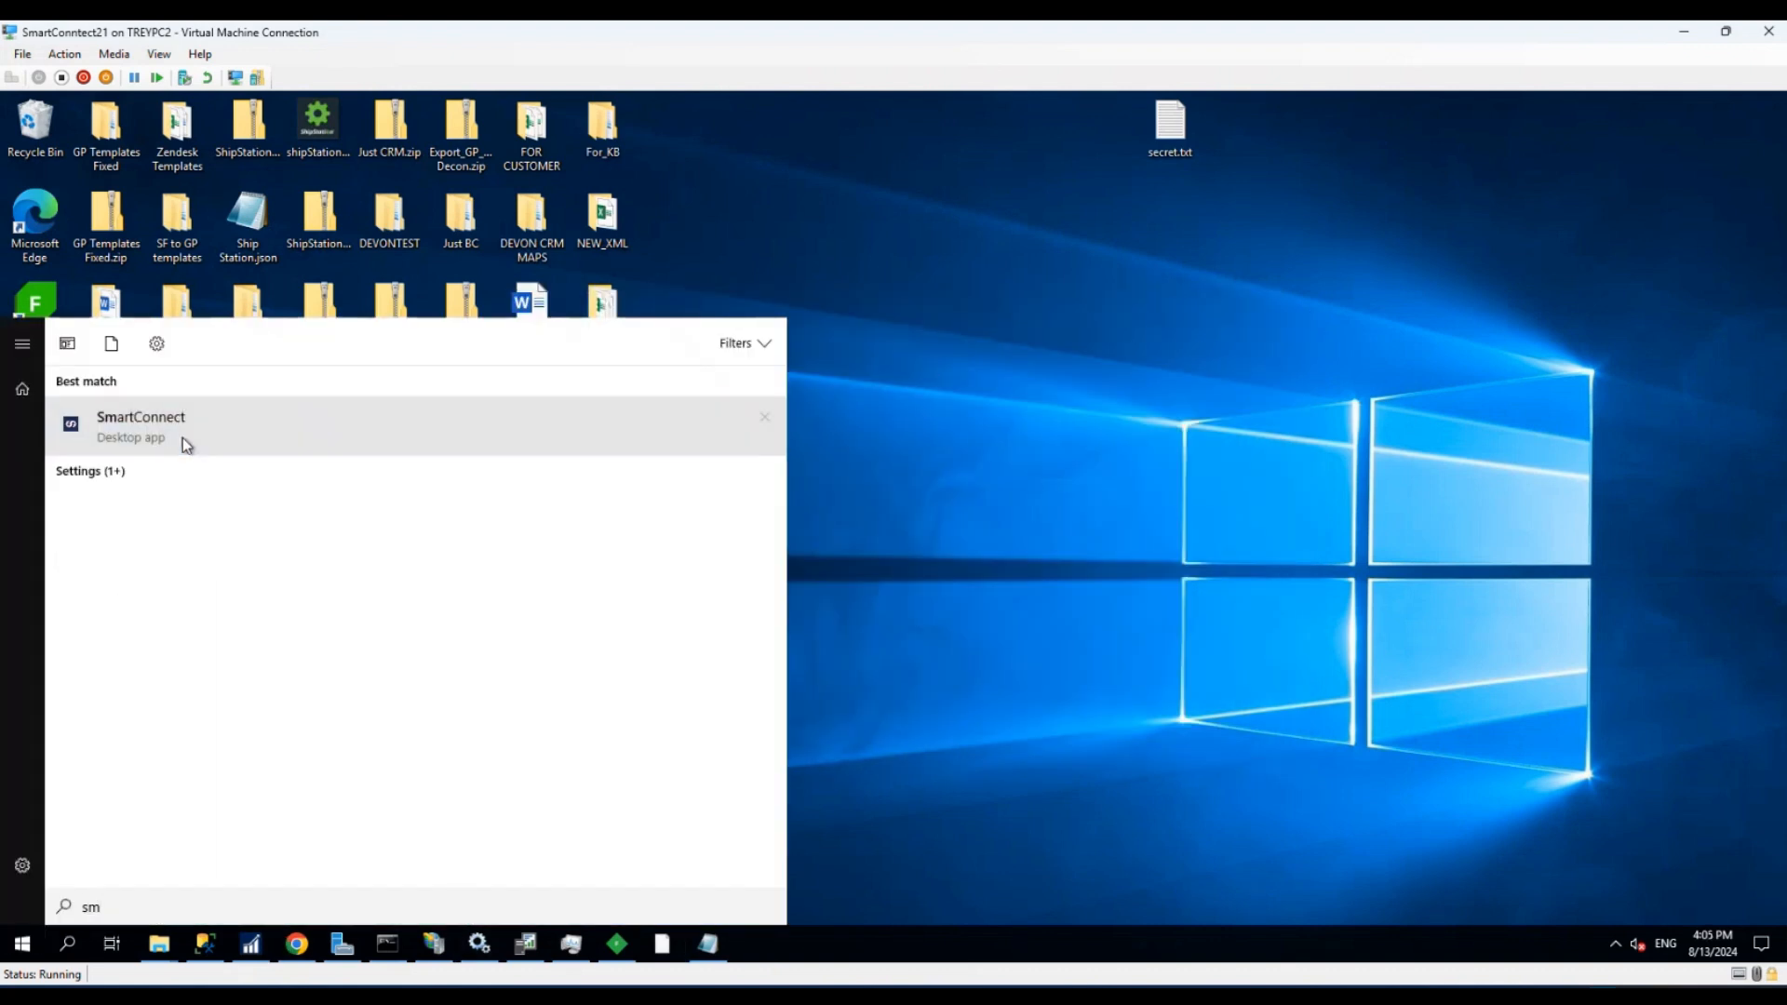
{"action": "left_click", "coordinate": [794, 575]}
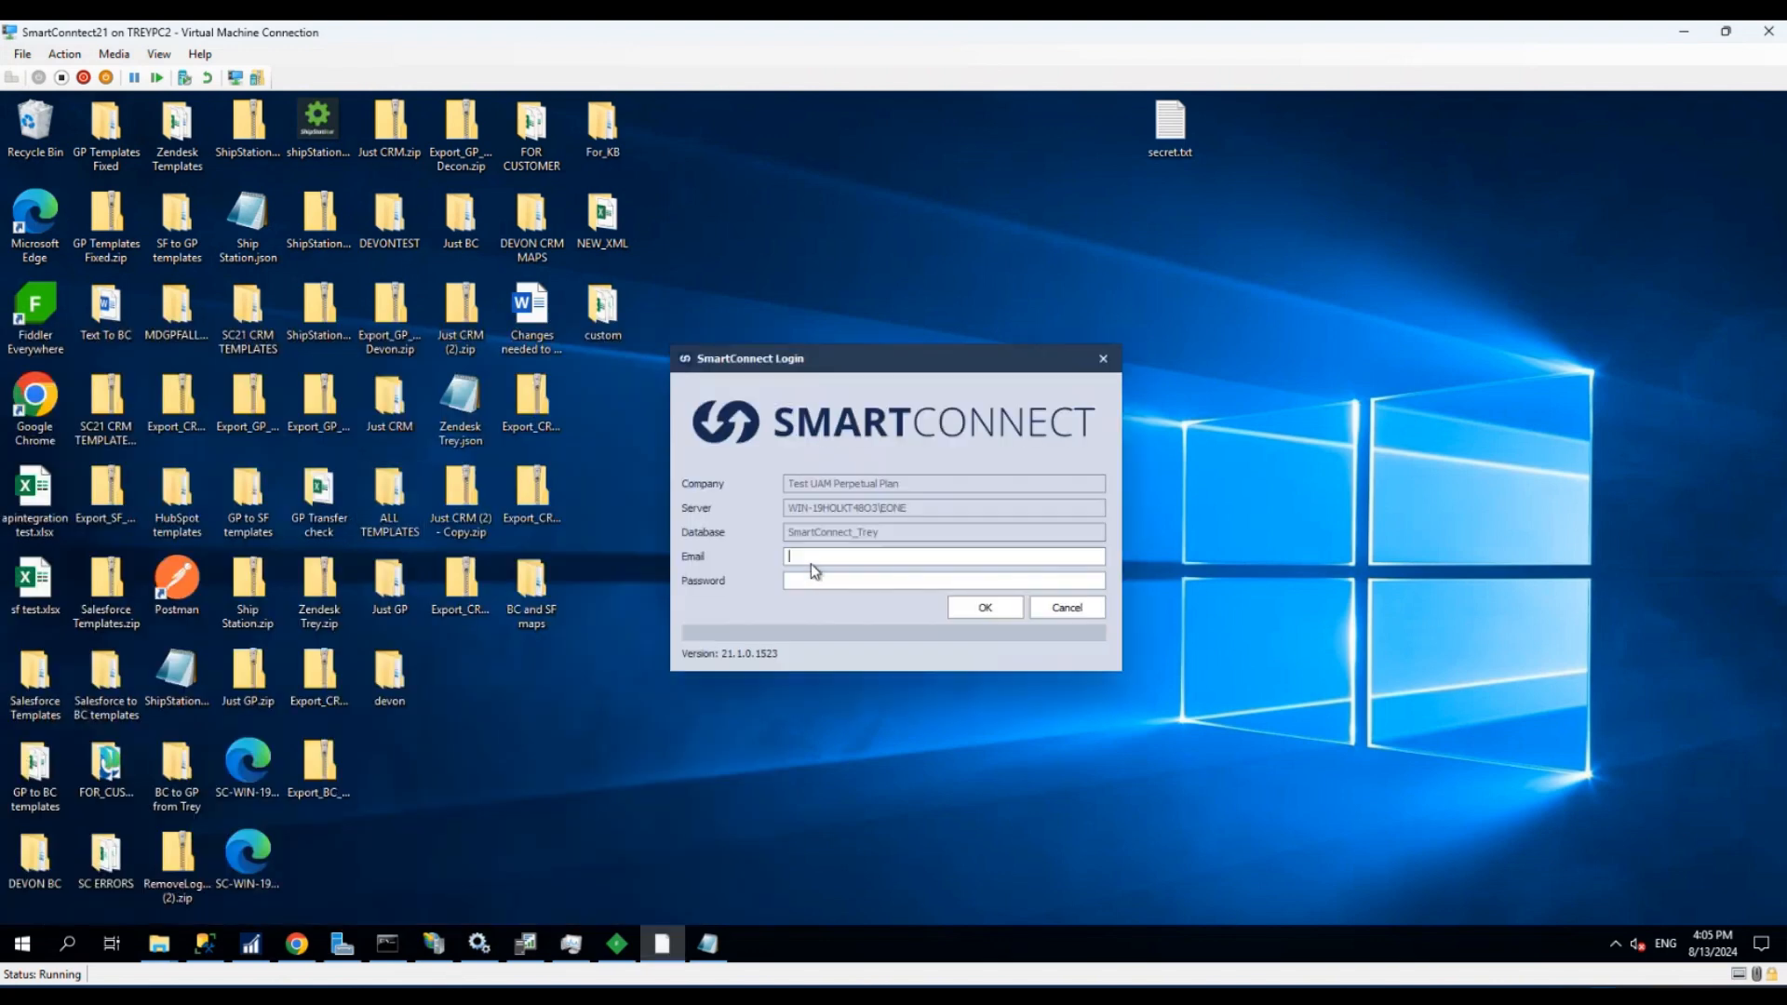
- Log in to SmartConnect with the user's email address and account password
{"action": "key", "text": "Tab"}
{"action": "key", "text": "Return"}
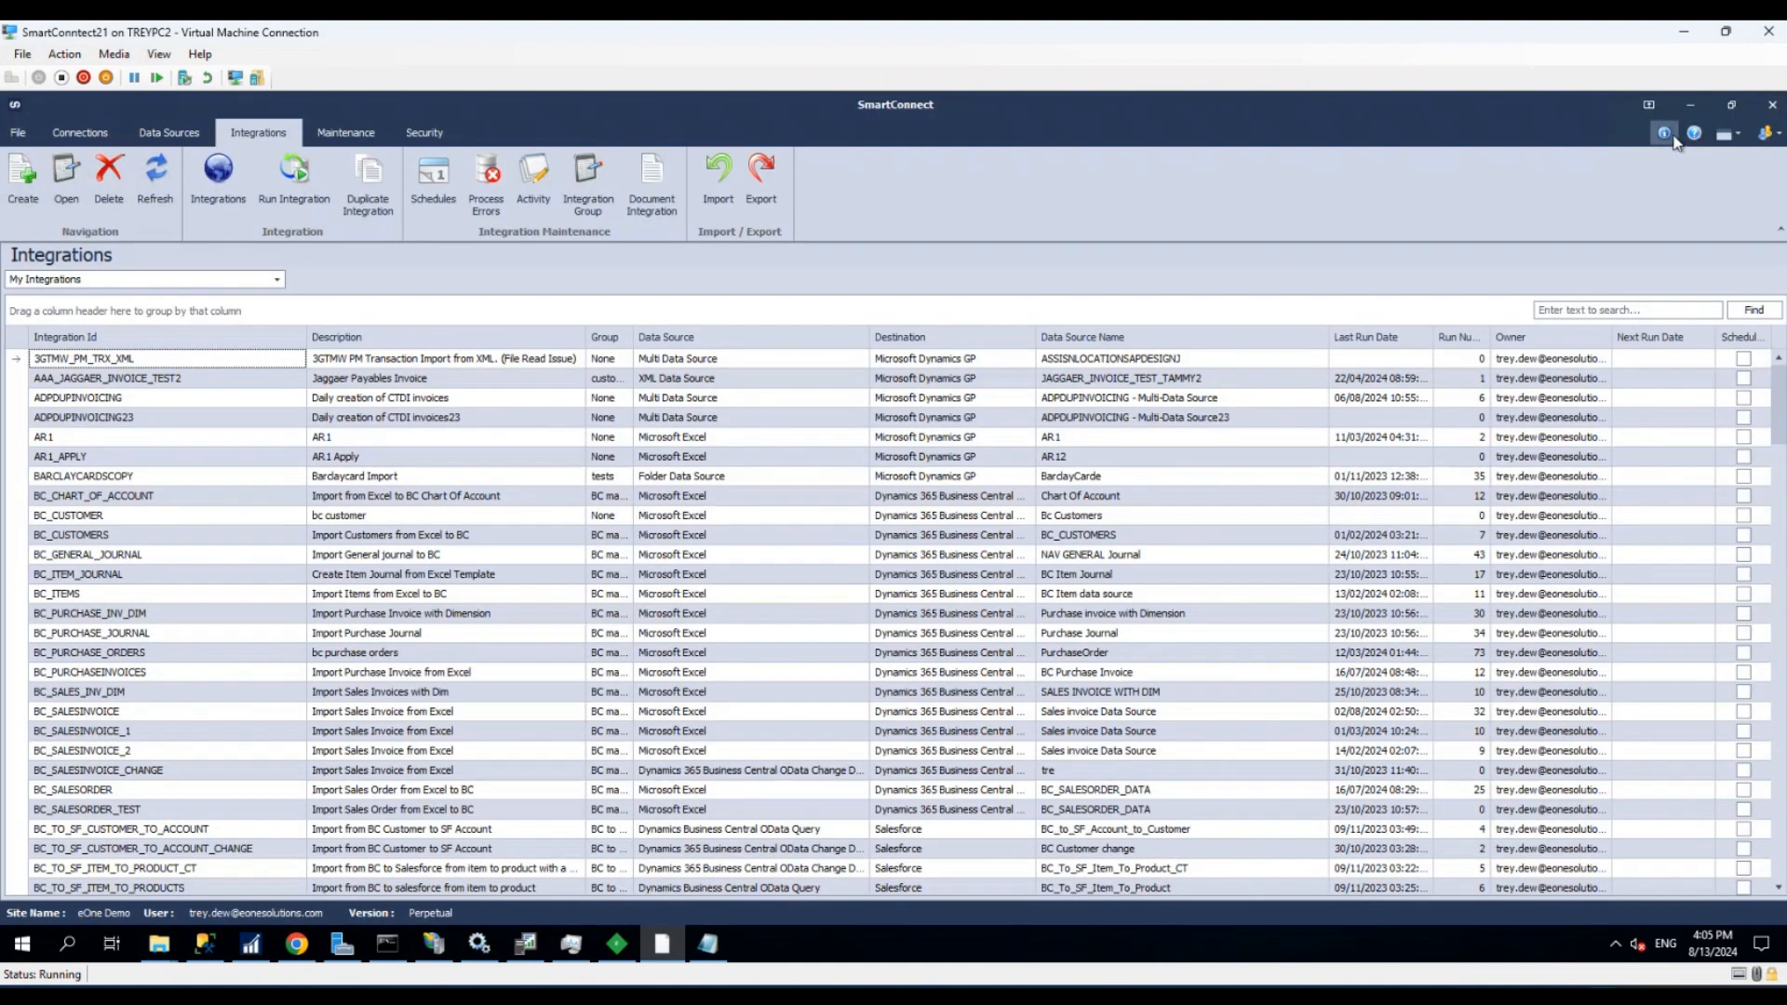
- Check the installed SmartConnect version in the About information and close it
{"action": "left_click", "coordinate": [1666, 134]}
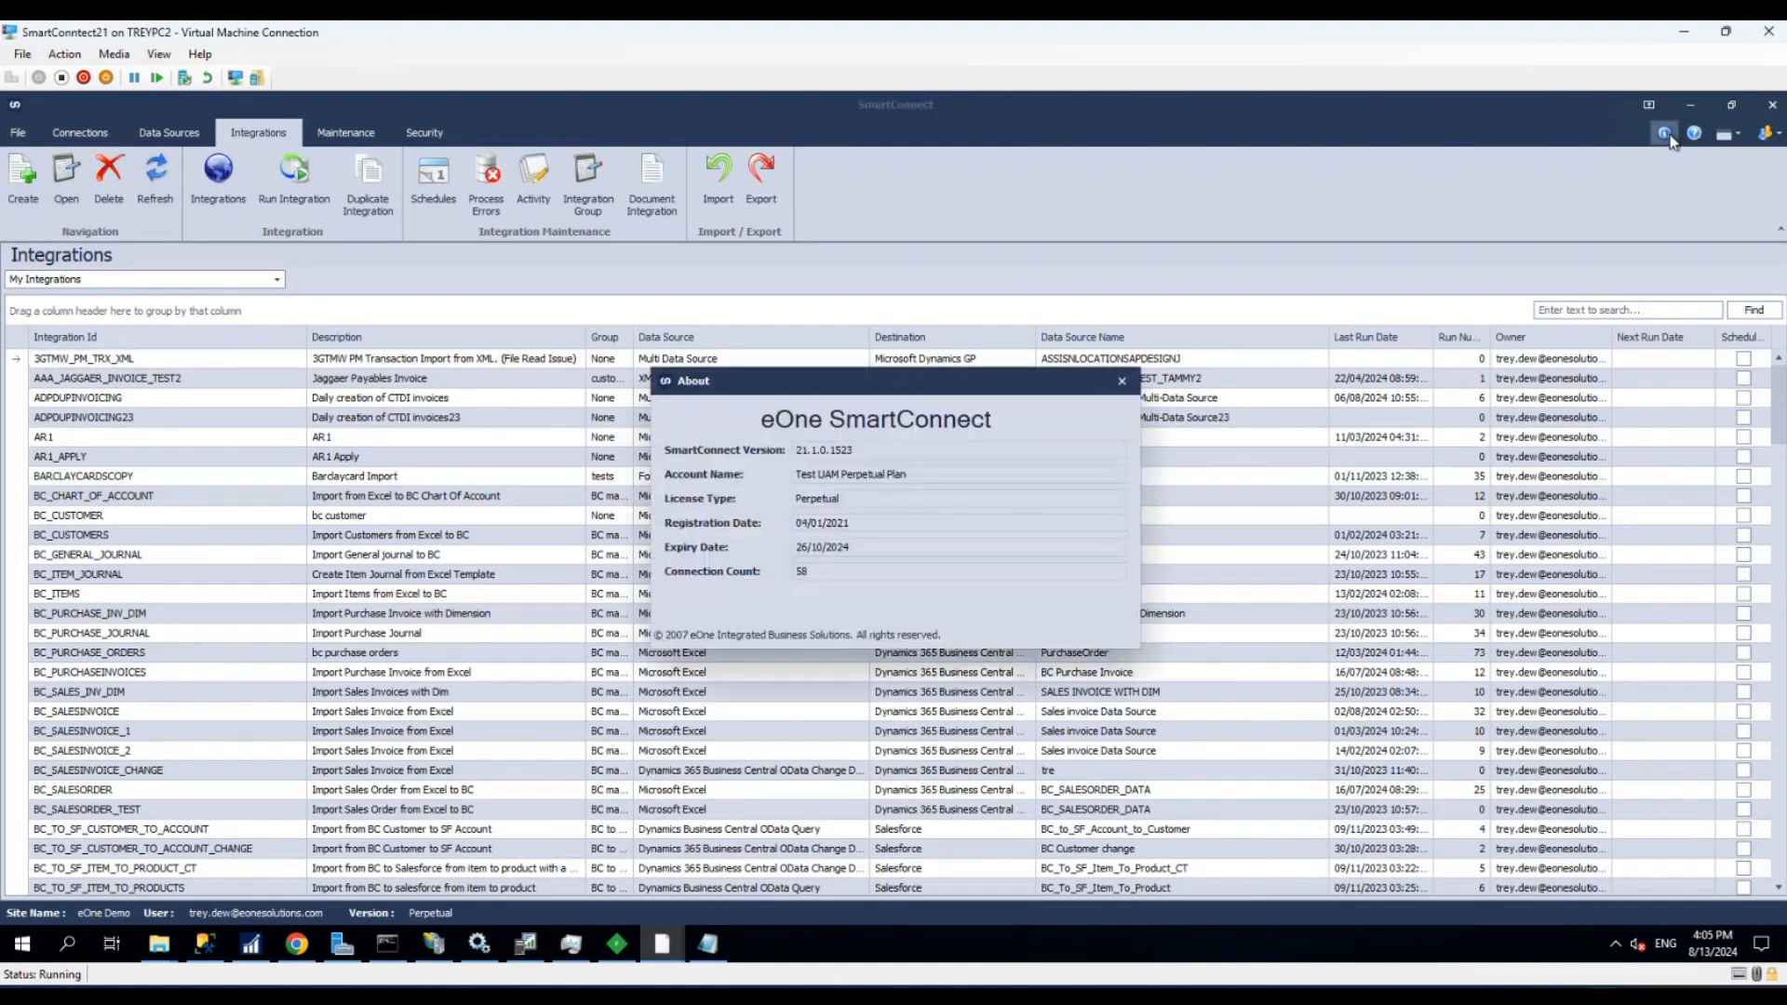
{"action": "double_click", "coordinate": [849, 450]}
{"action": "left_click", "coordinate": [1121, 381]}
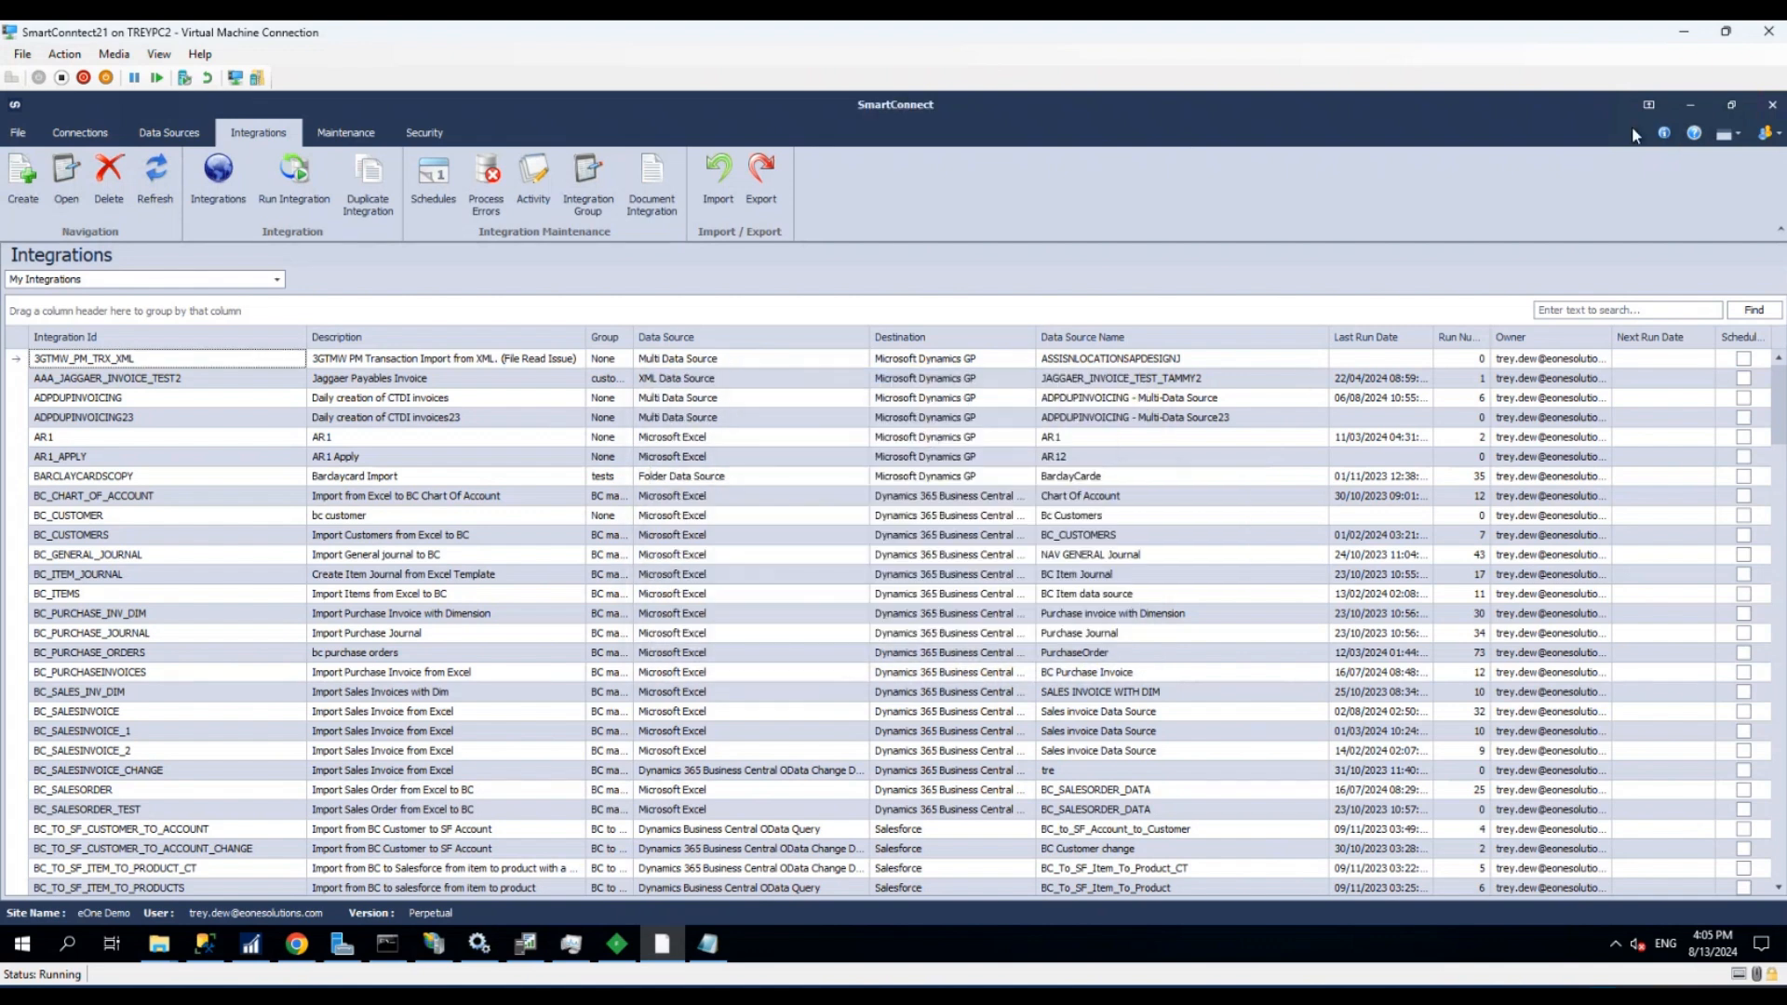